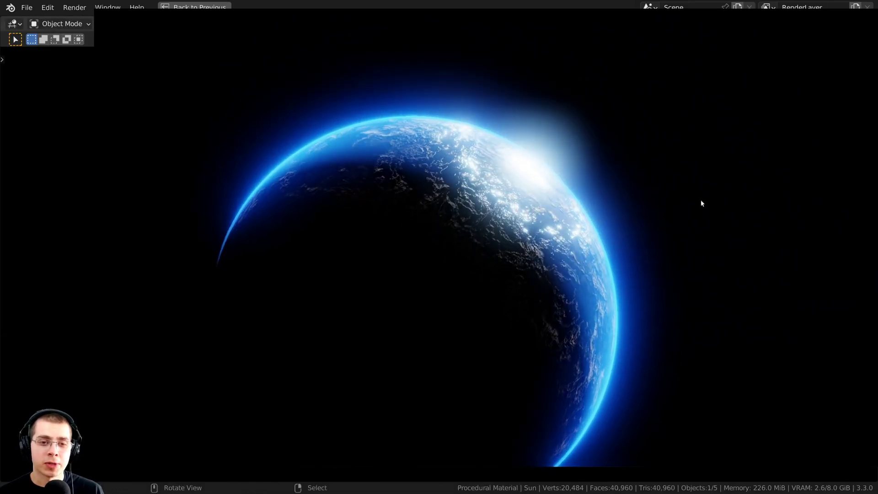
- Move the sun light around the ice planet in rendered view to examine its lighting from several directions
middle_click_drag(700, 199, 461, 215)
key("g")
left_click(589, 183)
middle_click_drag(590, 183, 658, 160)
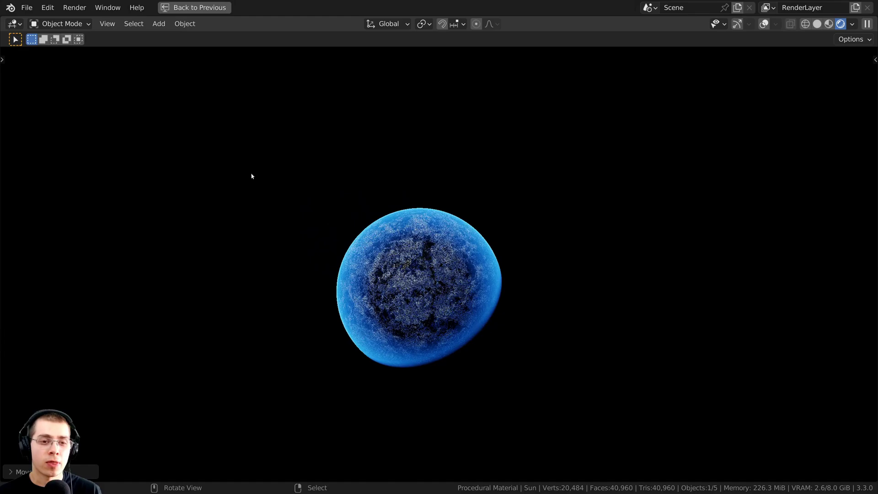
key("g")
left_click(560, 164)
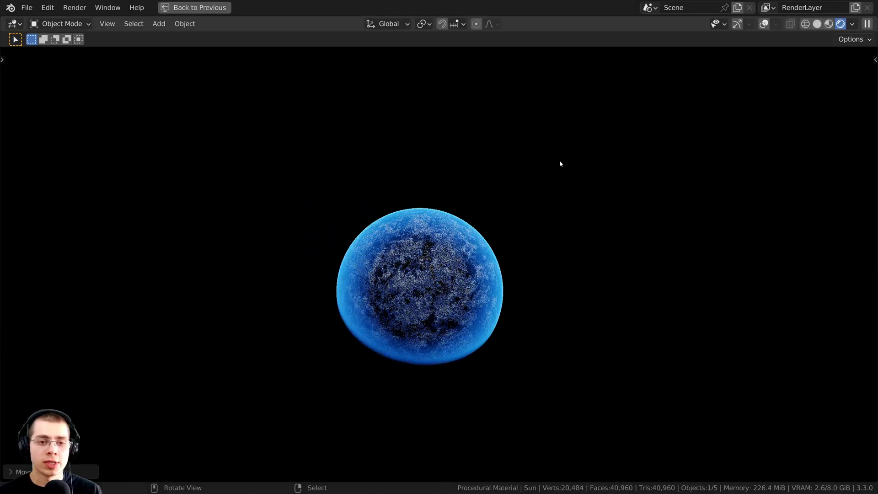
key("g")
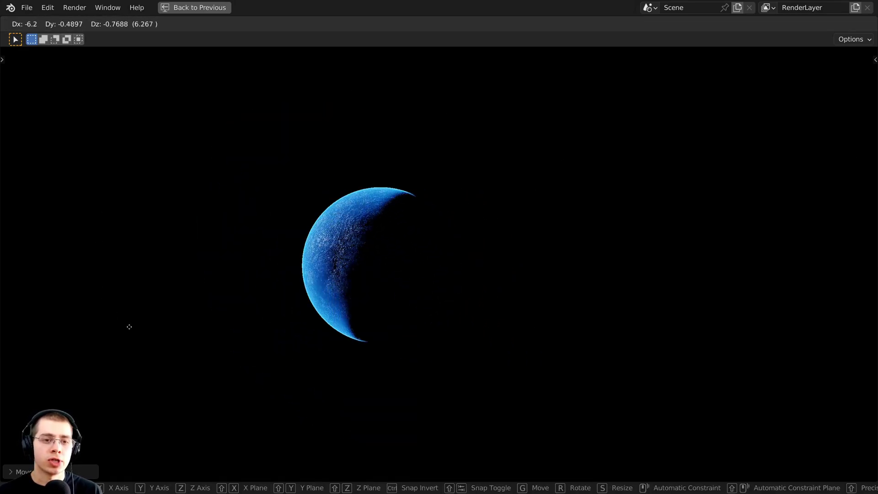
left_click(438, 273)
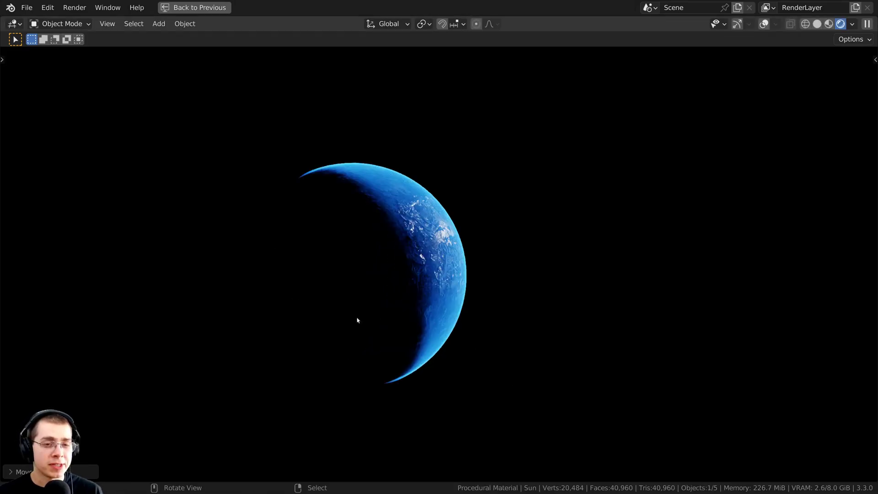
scroll(557, 253, "down", 2)
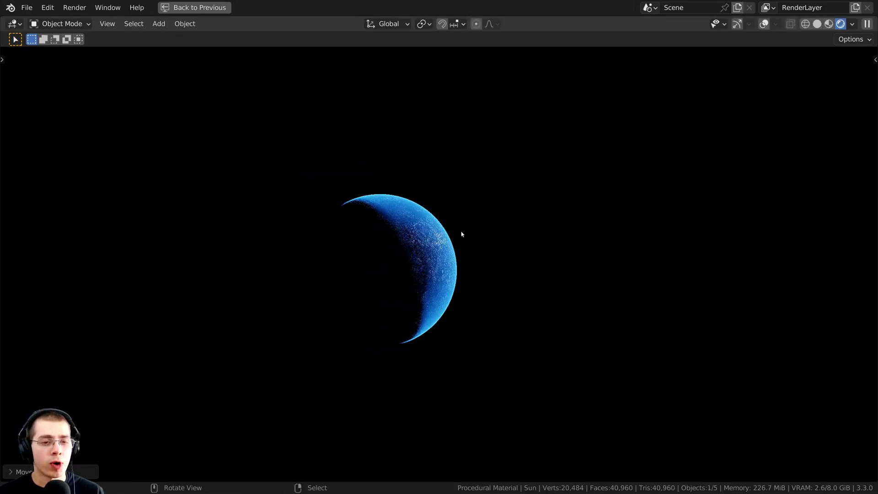
key("g")
left_click(509, 286)
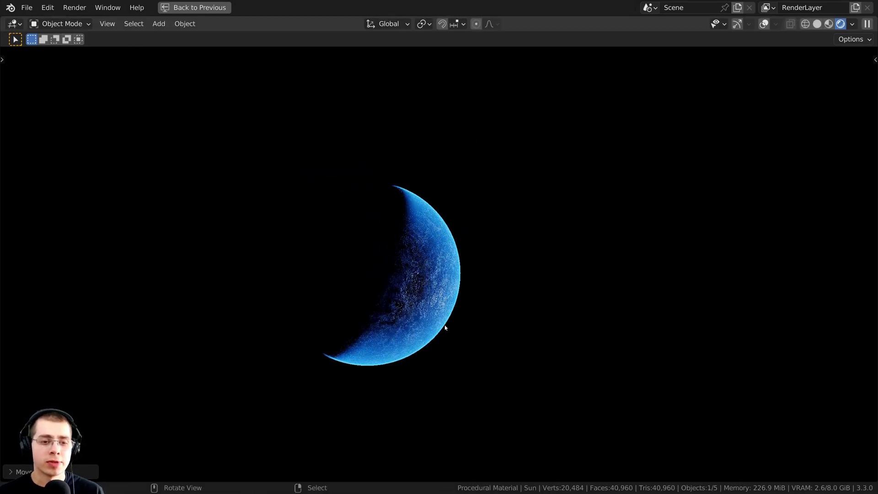
key("g")
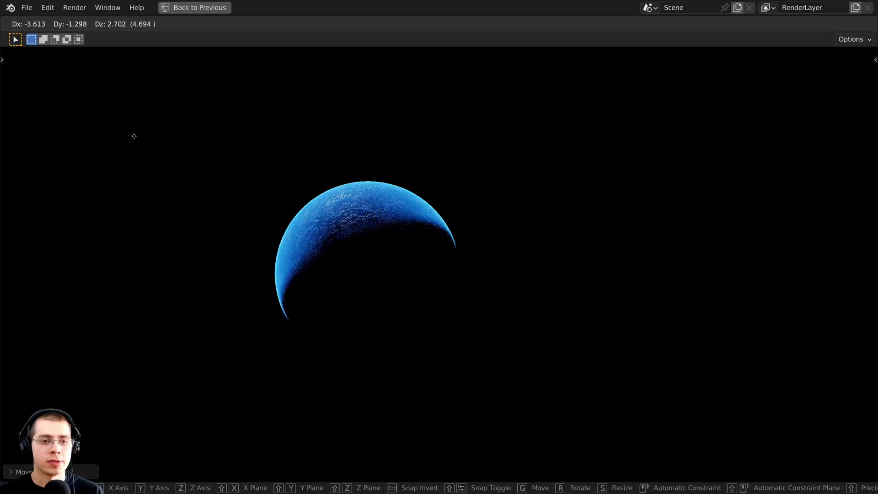
left_click(347, 365)
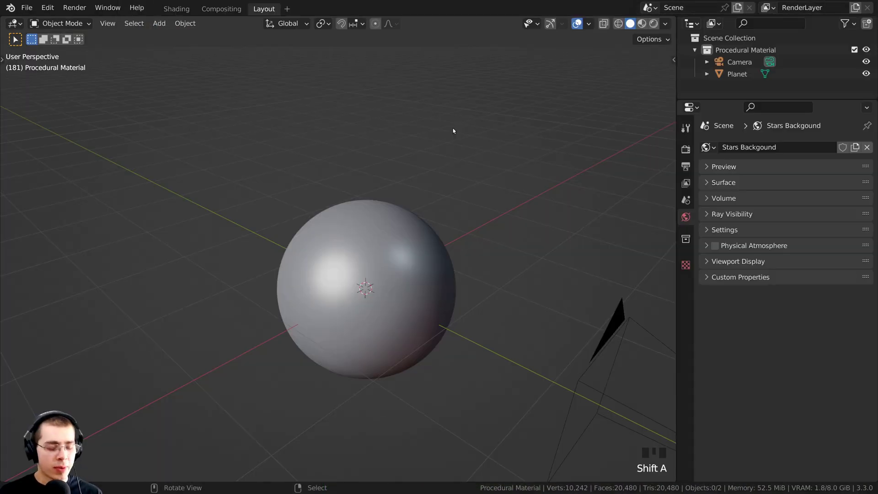
- Reset the 3D cursor to the world origin and fit all objects in the view
left_click(494, 131)
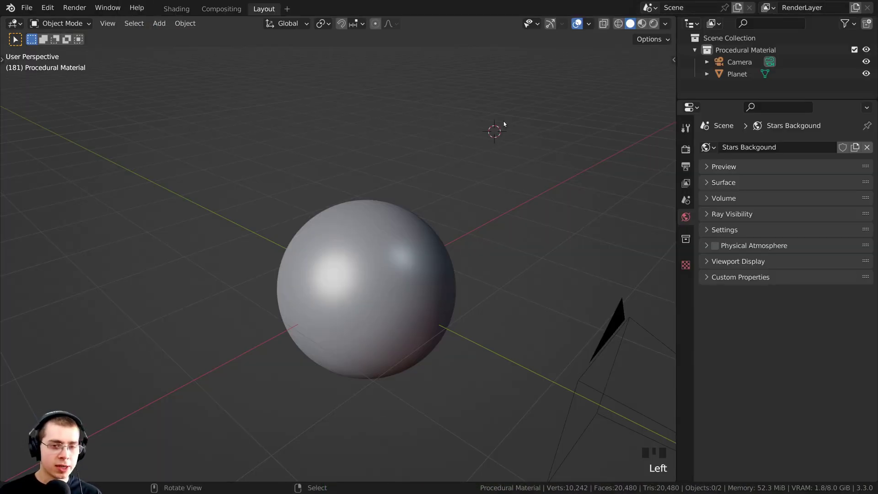
key("shift+c")
left_click(370, 137)
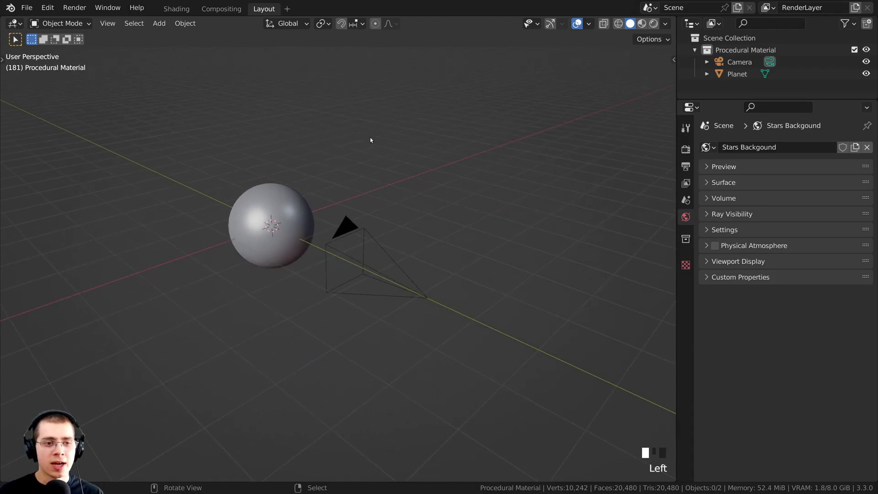
key("shift+c")
scroll(457, 152, "up", 3)
key("shift+c")
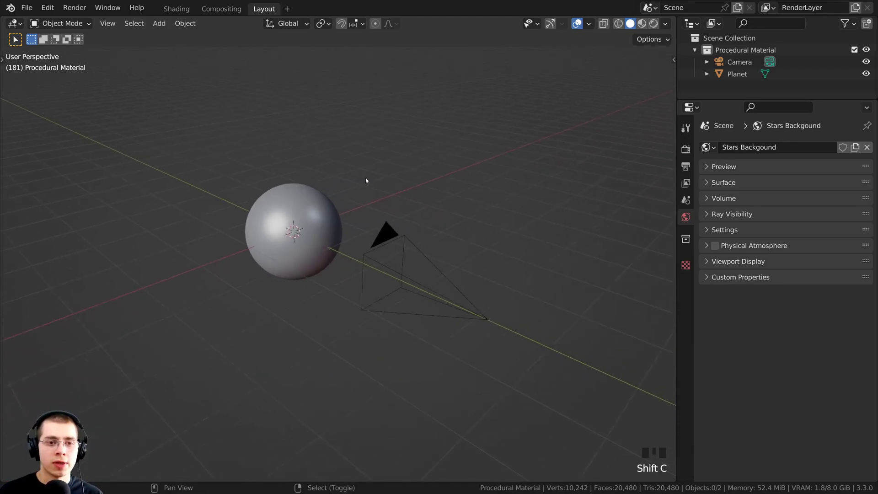
- Add an Ico Sphere mesh at the world origin
middle_click_drag(443, 201, 472, 232, "shift")
scroll(364, 193, "up", 6)
middle_click_drag(365, 193, 343, 138, "shift")
key("shift+a")
mouse_move(342, 135)
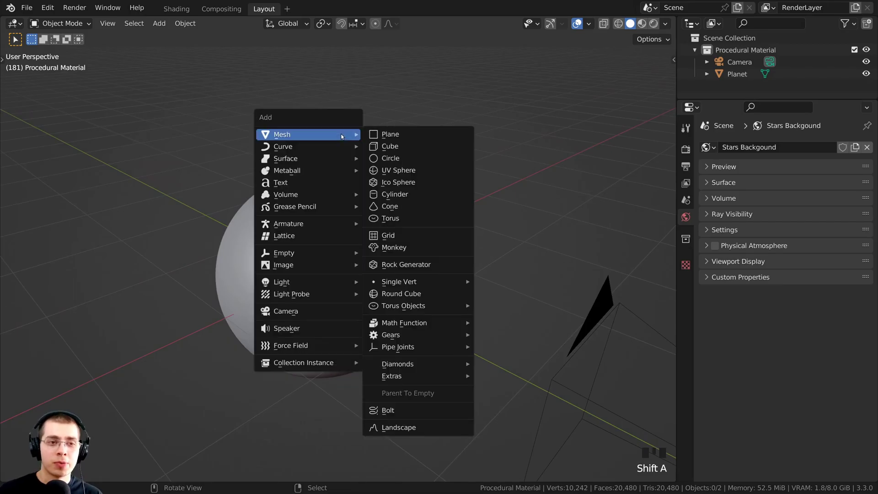
left_click(394, 186)
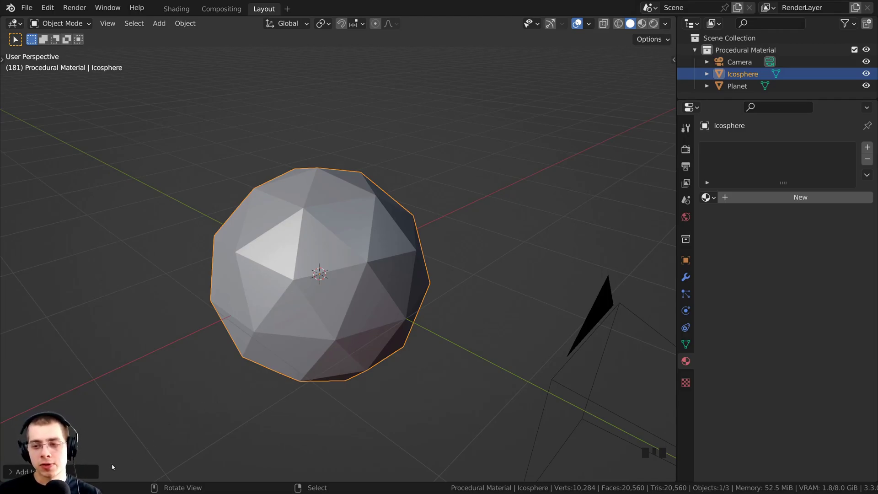
- Set the new ico sphere's subdivisions to 6
left_click(9, 473)
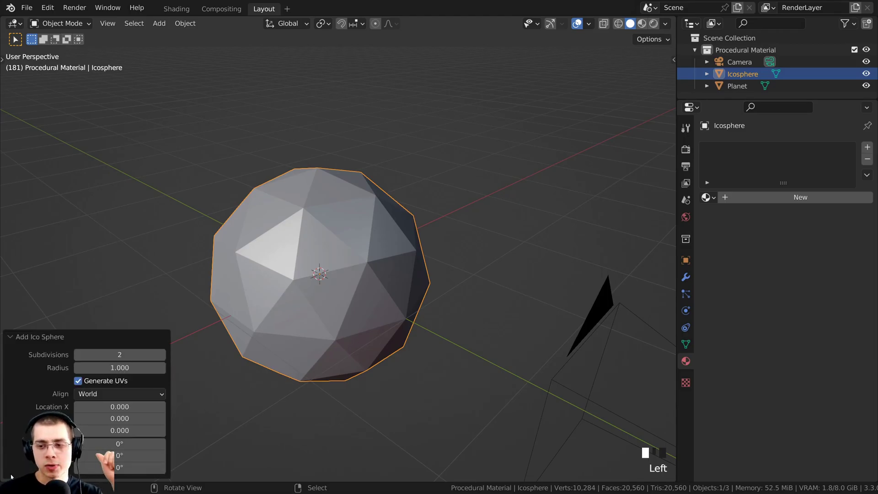
left_click(148, 356)
left_click(147, 355)
left_click(146, 354)
left_click(144, 353)
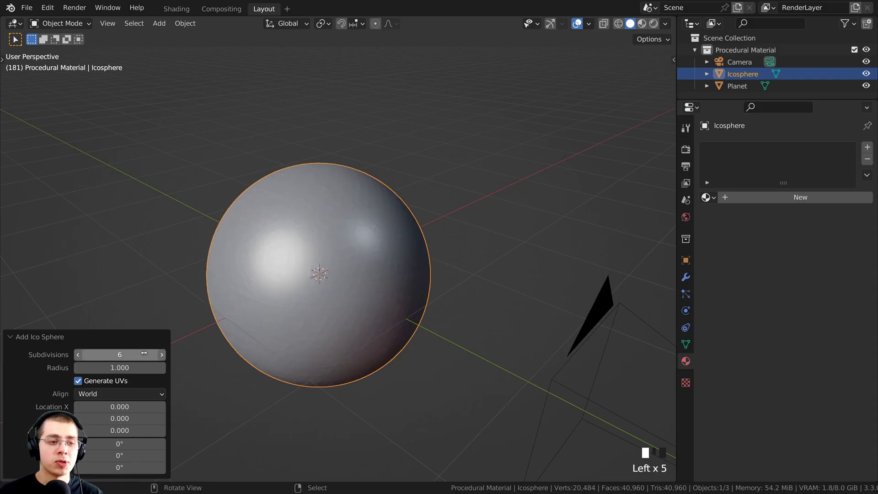
left_click(36, 337)
- Shade the ico sphere smooth and delete it from the scene
key("w")
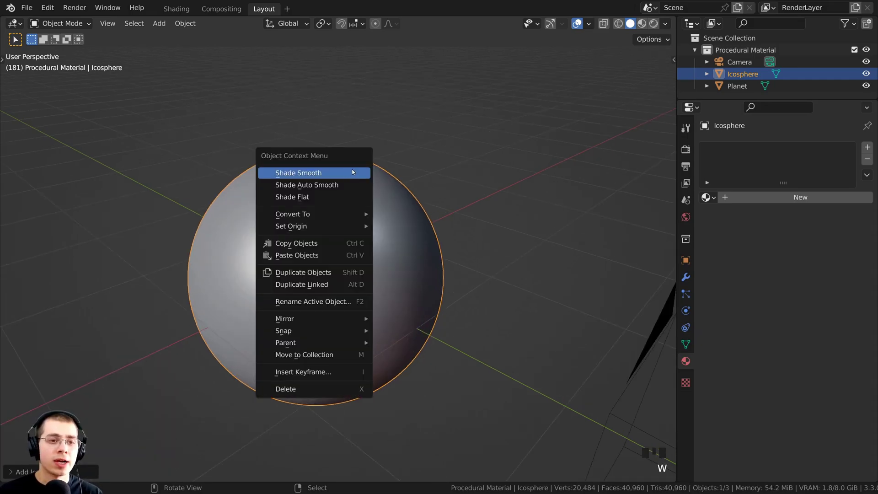
left_click(324, 173)
key("x")
left_click(323, 174)
- Select the existing Planet sphere and frame the viewport on it
left_click(322, 208)
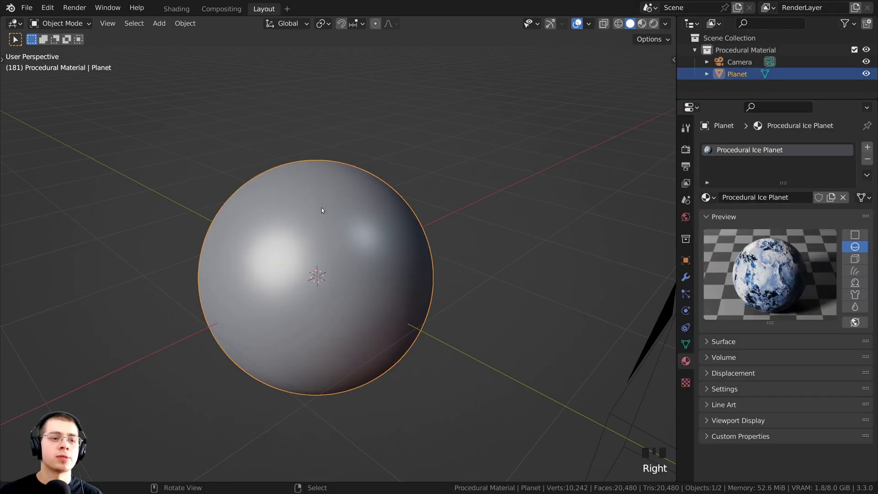
middle_click_drag(322, 207, 409, 193, "shift")
middle_click_drag(410, 193, 248, 128, "shift")
scroll(338, 236, "down", 1)
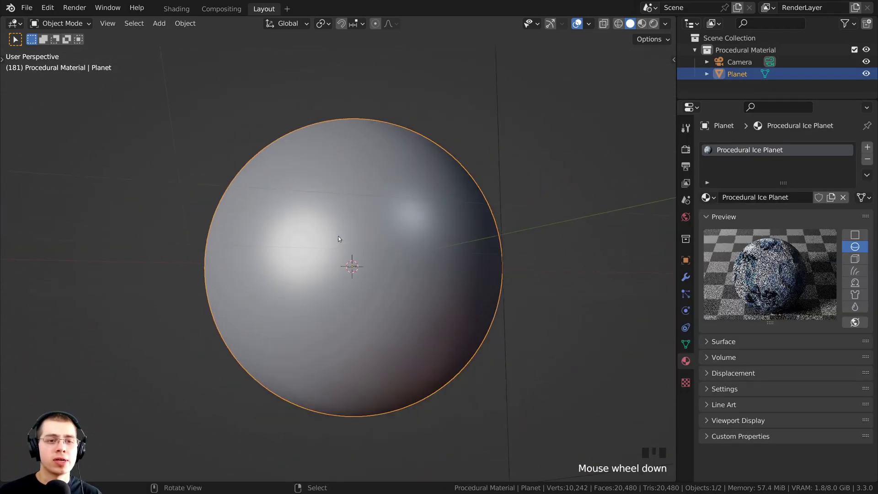
middle_click_drag(338, 236, 441, 344)
key("KP_Decimal")
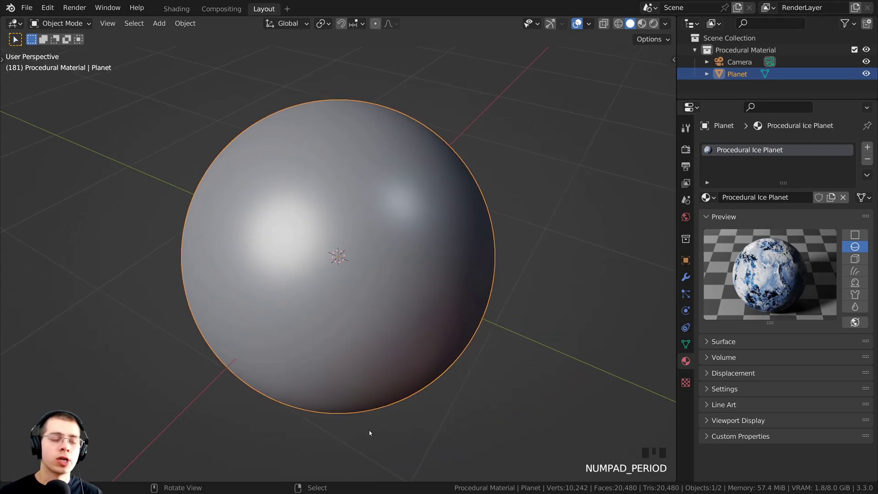
middle_click_drag(369, 430, 389, 366)
left_click(784, 197)
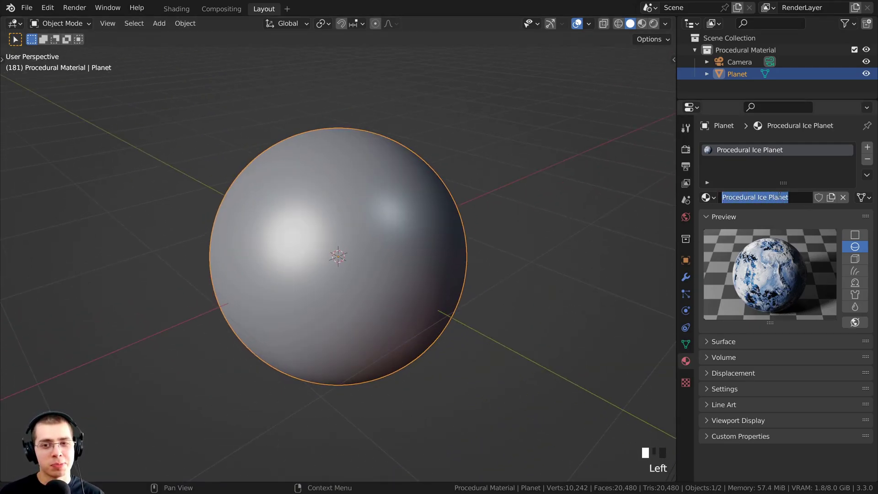
left_click(397, 150)
middle_click_drag(291, 194, 289, 195)
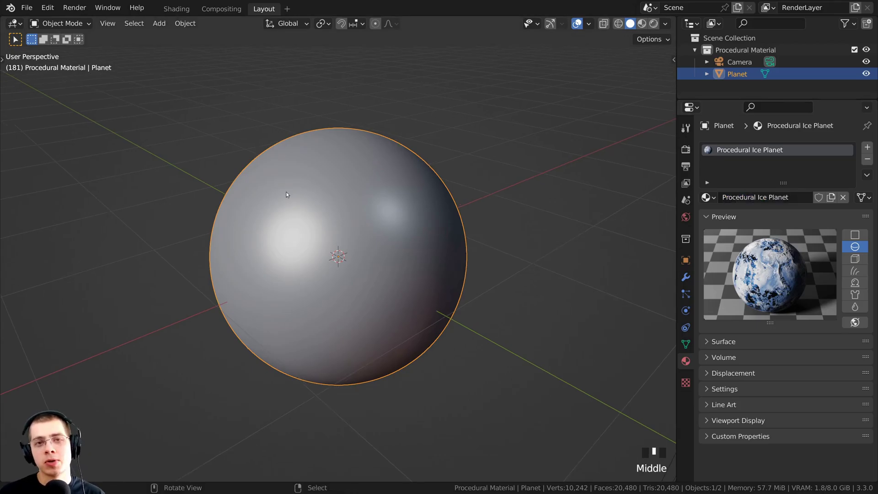
middle_click_drag(391, 254, 386, 256)
middle_click(455, 245)
scroll(454, 242, "up", 1)
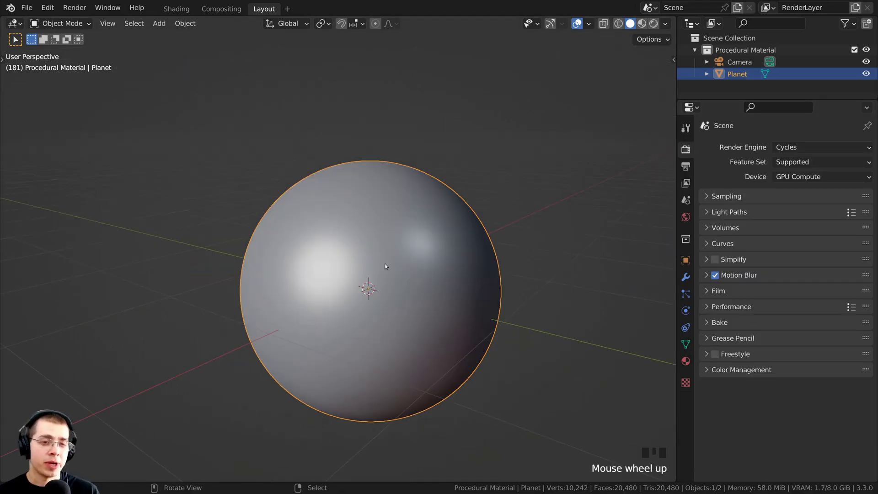
middle_click_drag(385, 264, 389, 156, "shift")
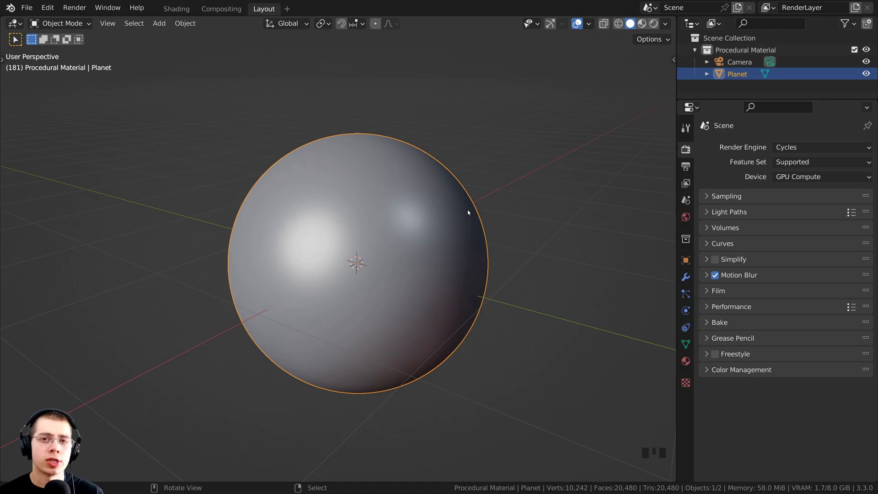
- Duplicate the Planet sphere in place and scale the copy up to about 1.02 times its size
middle_click_drag(467, 209, 478, 202, "shift")
scroll(493, 207, "up", 1)
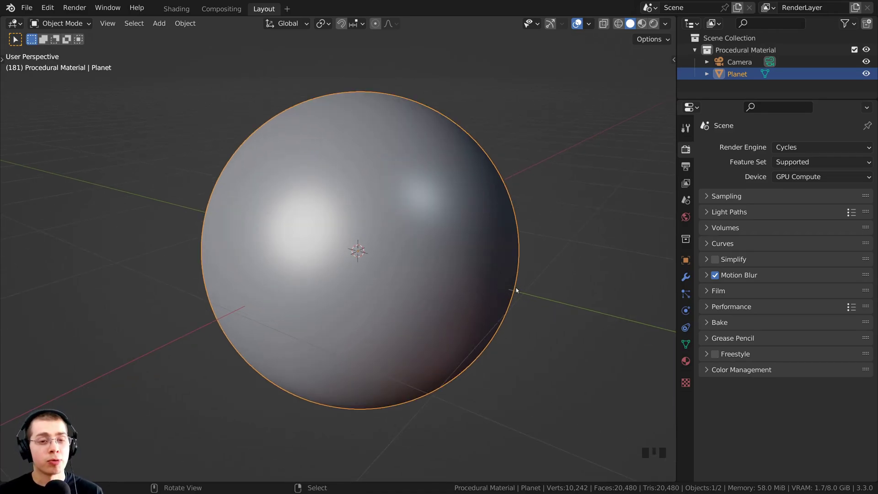
key("shift+d")
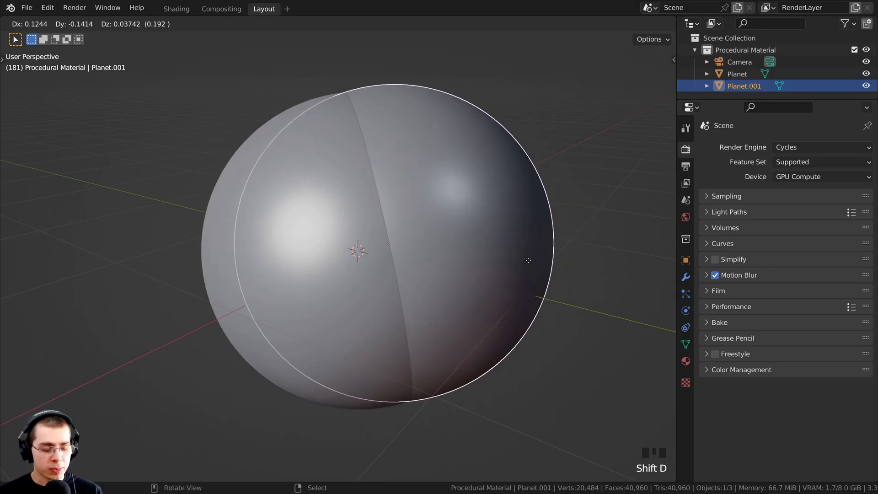
key("s")
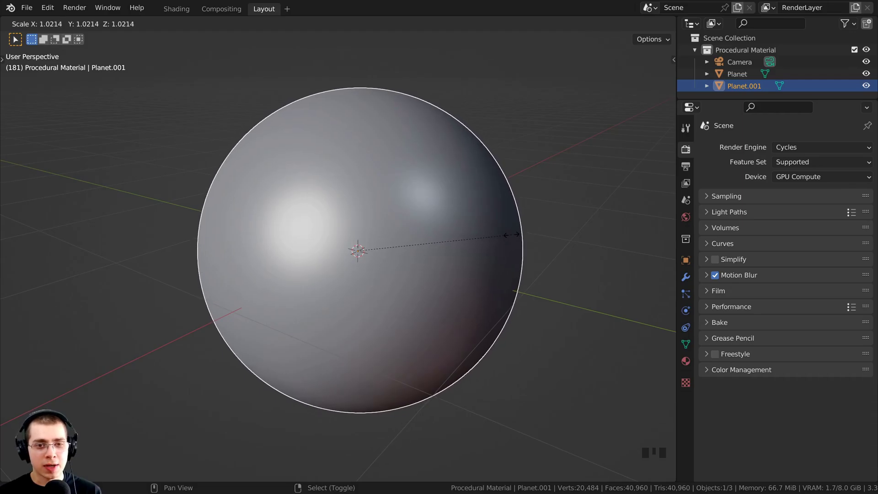
left_click(511, 235)
- Switch the viewport to wireframe shading and examine the gap between the planet and its larger copy
scroll(393, 370, "up", 2)
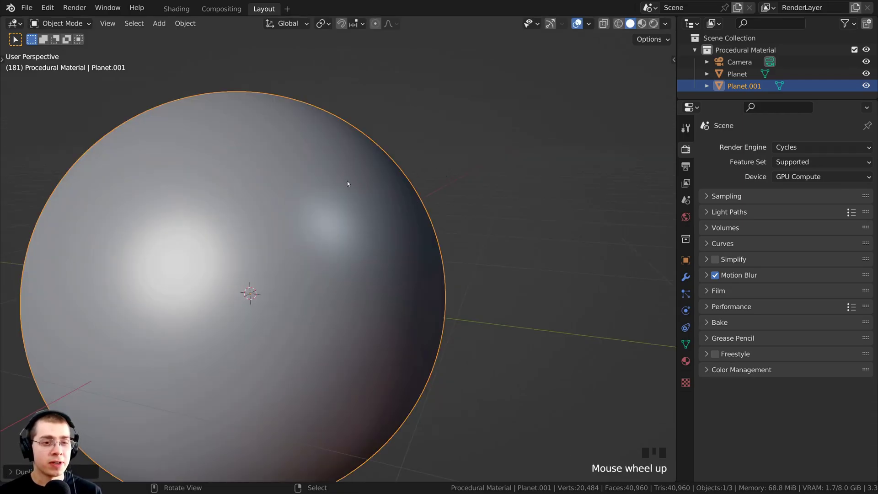
middle_click_drag(430, 215, 473, 220, "shift")
key("z")
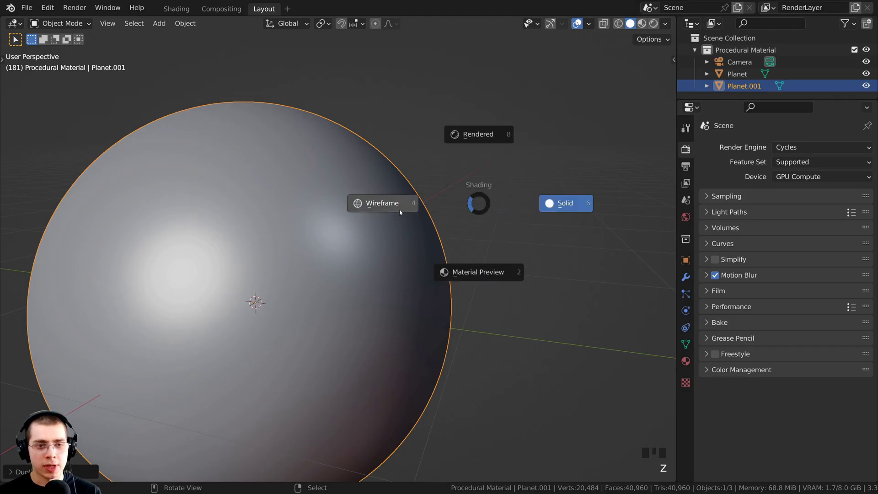
left_click(387, 210)
scroll(387, 210, "up", 2)
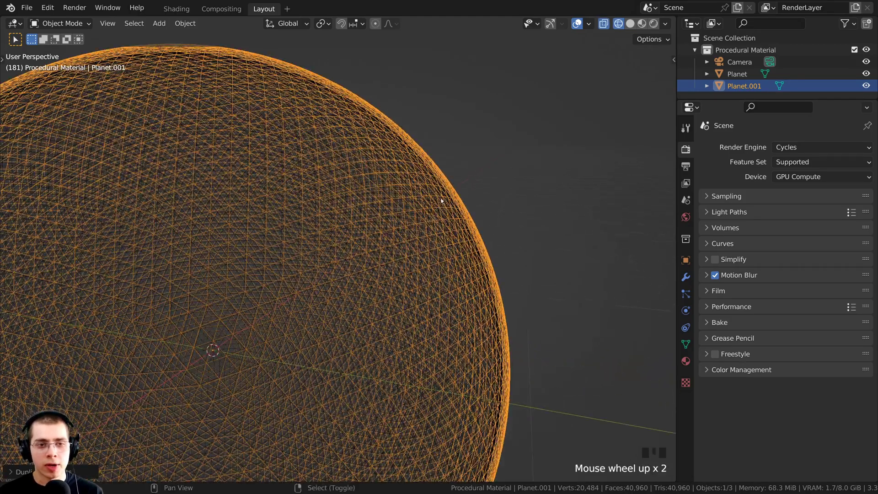
mouse_move(440, 198)
middle_mouse_down()
mouse_move(378, 220)
mouse_move(402, 189)
middle_mouse_up()
right_click(401, 189)
right_click(394, 185)
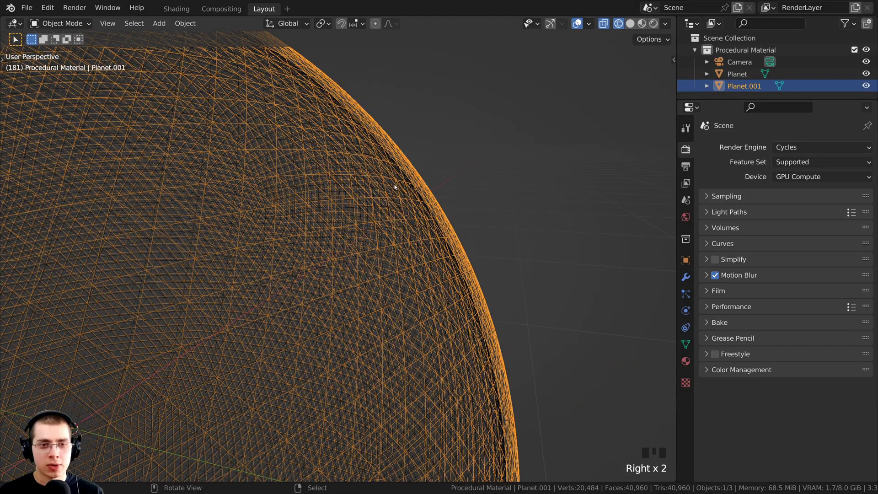
right_click(395, 185)
right_click(395, 184)
scroll(445, 184, "down", 1)
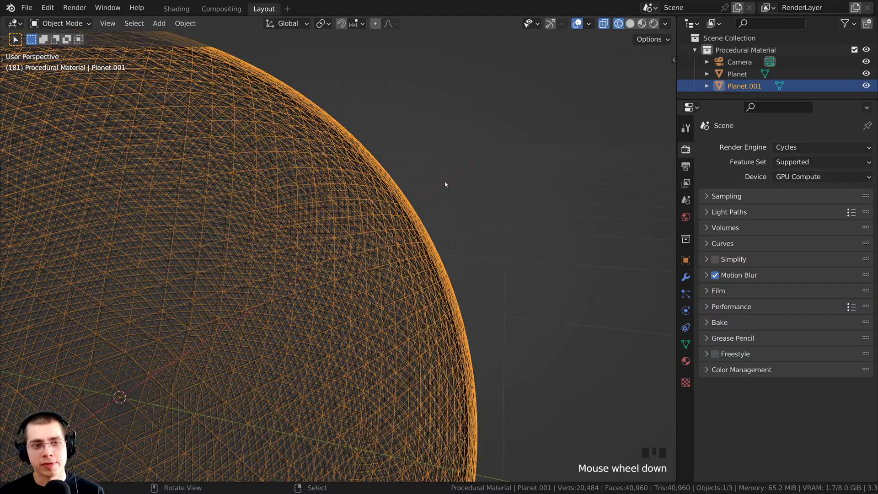
- Try scaling the outer sphere copy slightly relative to the planet and return the viewport to solid shading
key("s")
key("s")
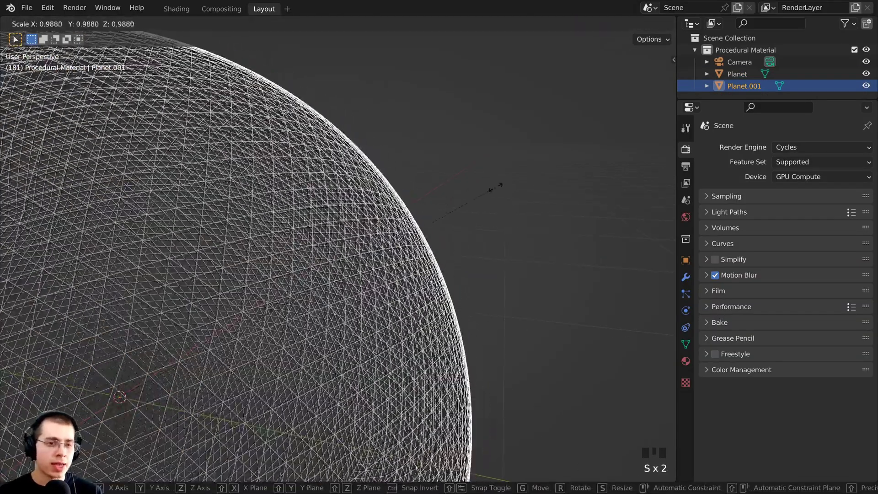
scroll(311, 232, "down", 3)
key("z")
left_click(373, 234)
scroll(419, 249, "down", 1)
middle_click_drag(332, 304, 428, 246, "shift")
middle_click_drag(402, 259, 447, 249, "shift")
scroll(459, 209, "down", 2)
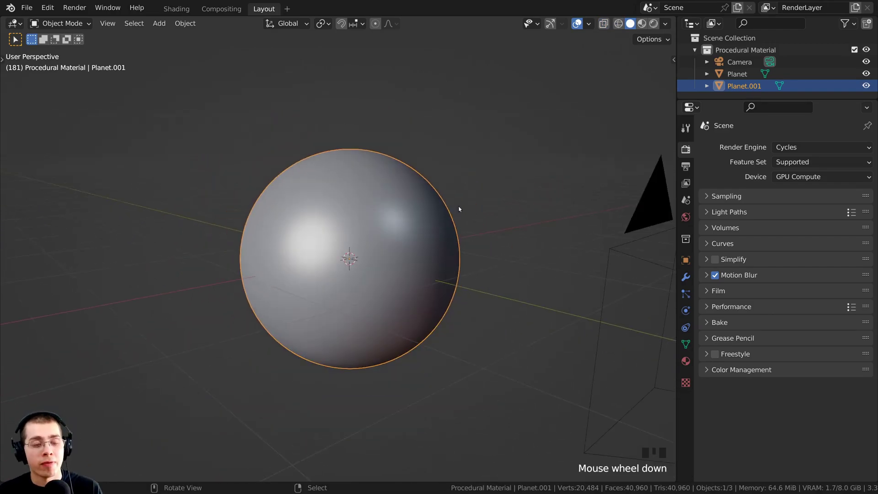
- Try moving the outer sphere copy on its own away from the planet and cancel the move
key("a")
right_click(401, 183)
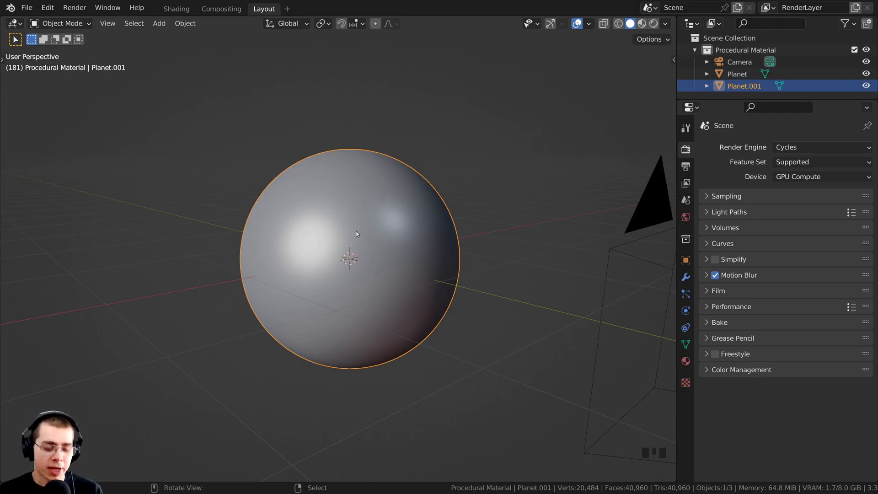
key("g")
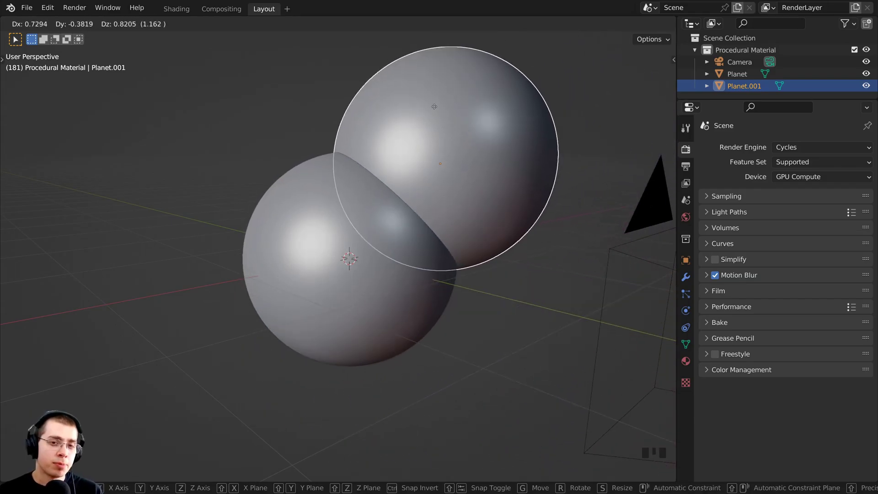
right_click(549, 184)
- Switch the viewport to wireframe shading with a close view of the spheres' outer edge
scroll(416, 201, "up", 6)
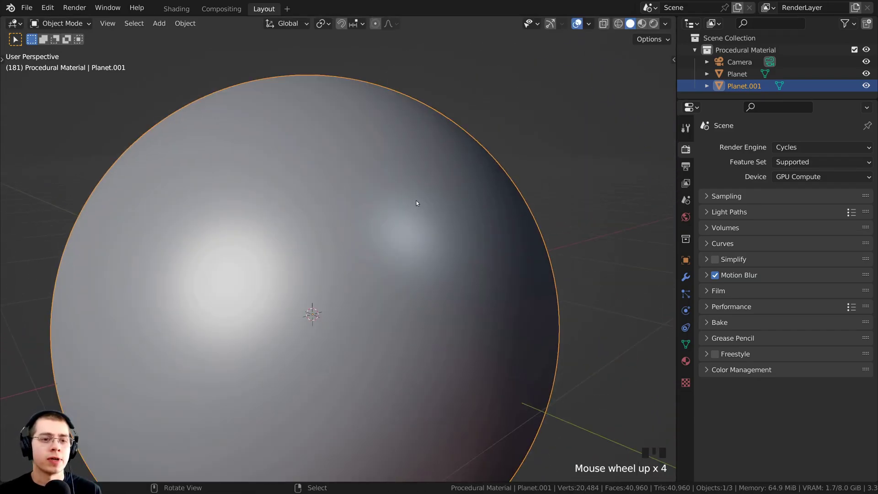
scroll(381, 223, "up", 1)
key("z")
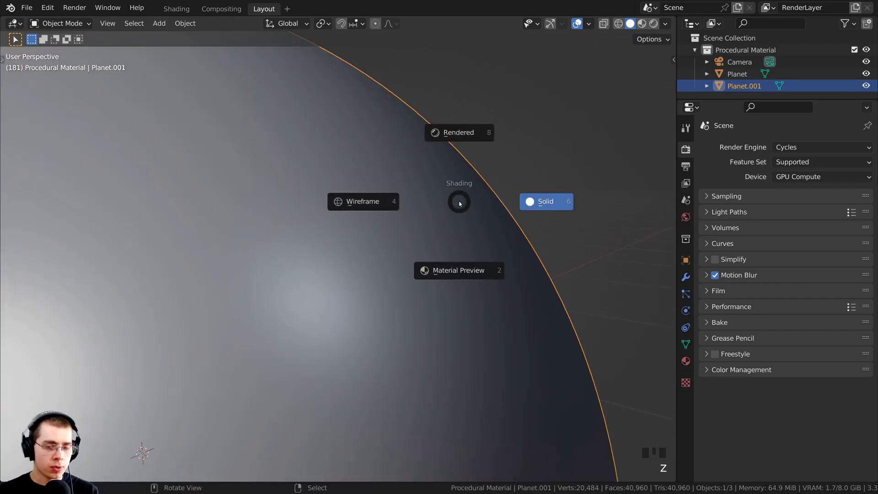
left_click(361, 208)
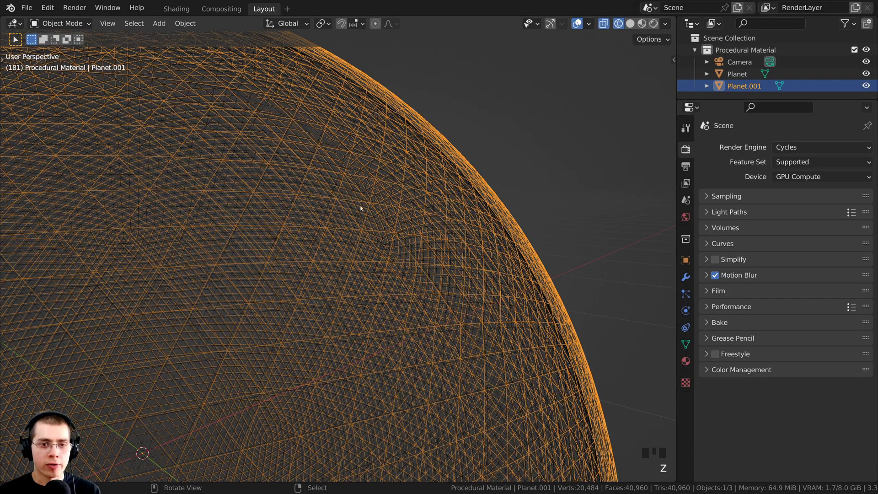
- Select the inner Planet, add the outer sphere as the active object, and parent Planet to it using Object (Keep Transform)
right_click(429, 181)
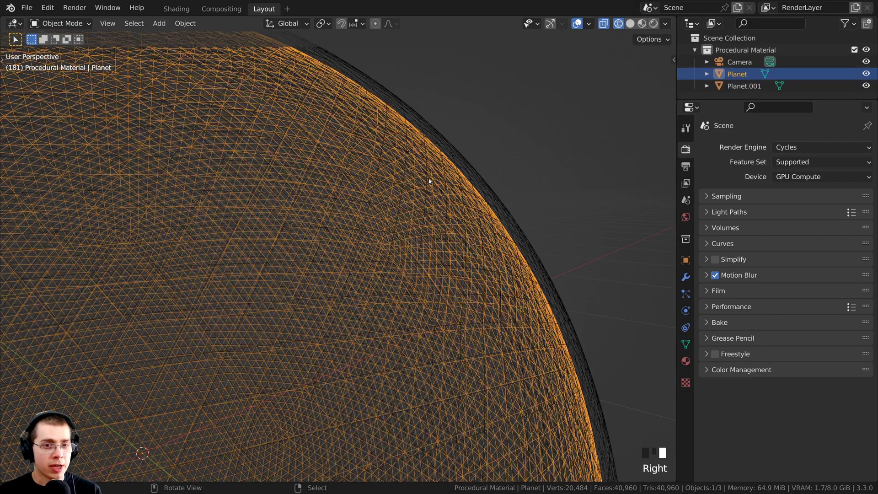
right_click(459, 157, "shift")
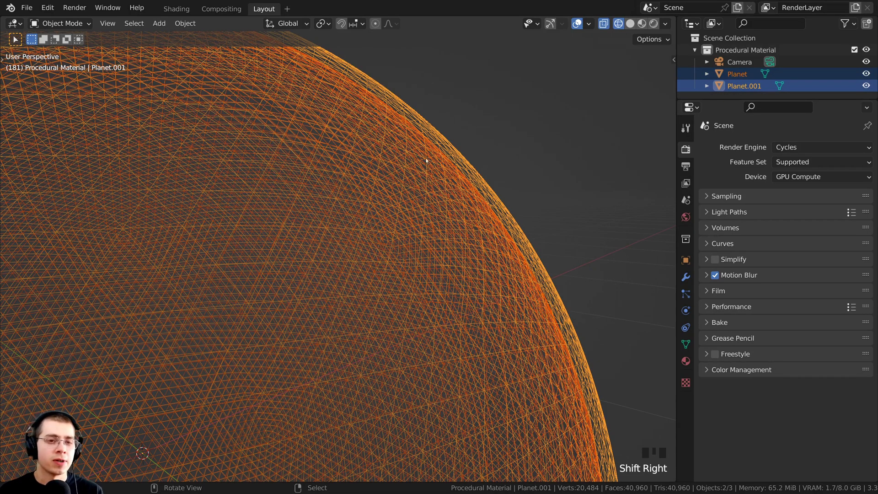
right_click(449, 140, "shift")
right_click(449, 139, "shift")
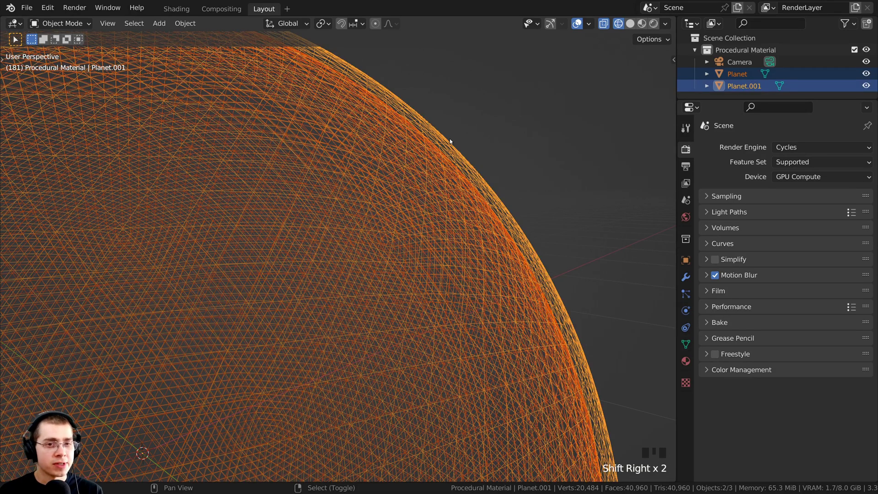
key("ctrl")
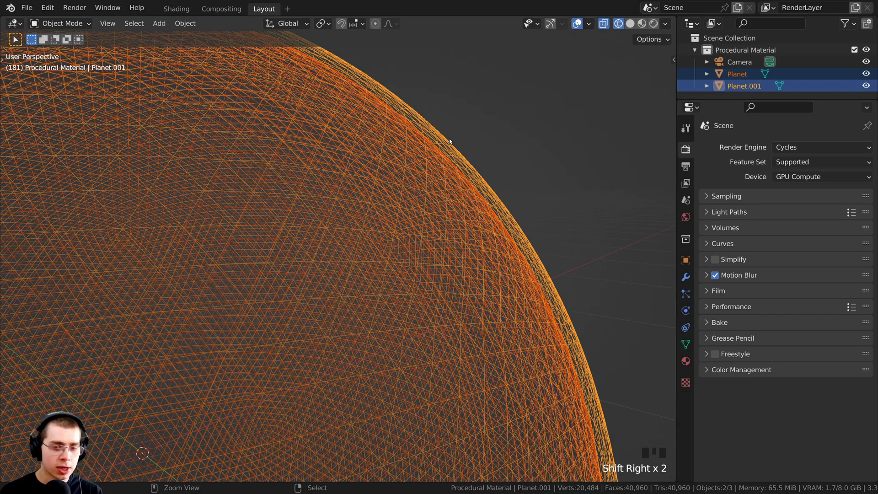
key("ctrl+p")
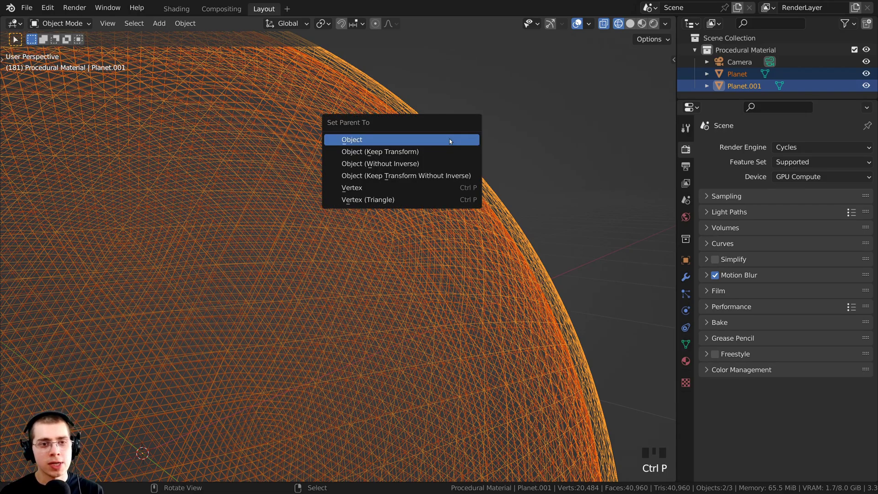
left_click(389, 153)
- Return to solid shading and test-move the outer sphere to check that the inner planet follows, cancelling the move
scroll(350, 221, "down", 4)
key("shift+z")
right_click(372, 232)
scroll(347, 282, "down", 2)
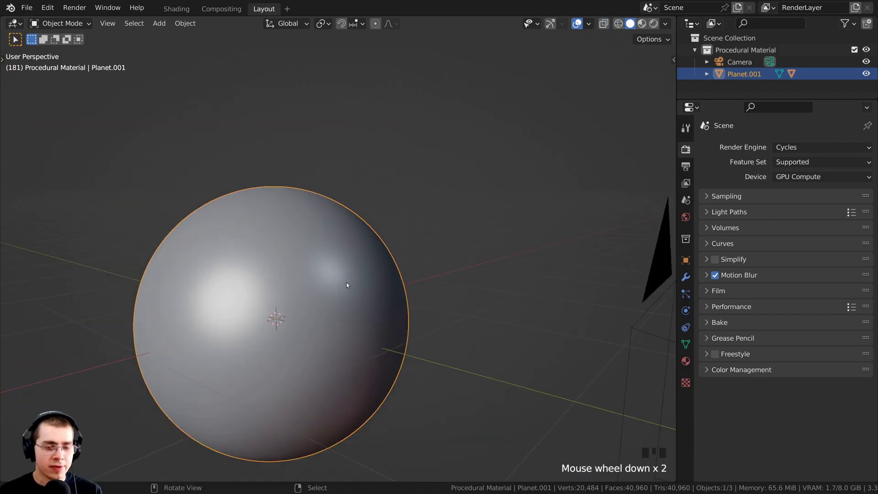
key("g")
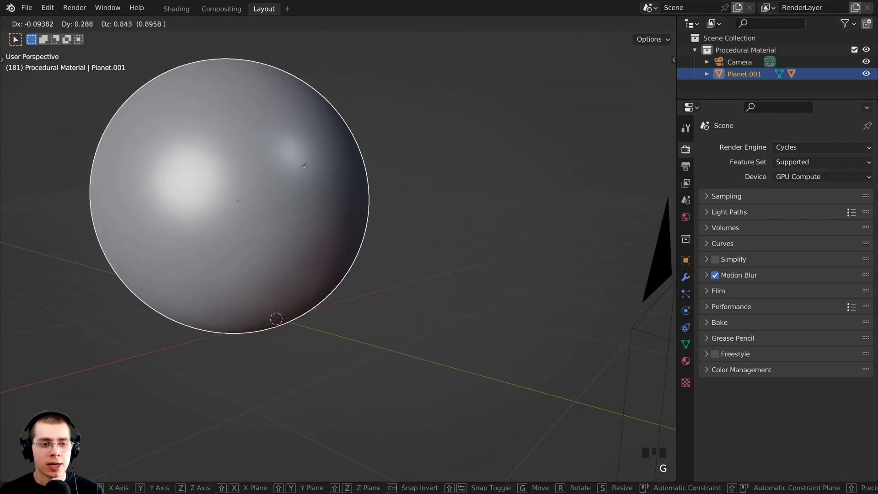
right_click(311, 172)
- Switch the viewport to rendered shading and deselect all objects
mouse_move(310, 173)
middle_mouse_down()
mouse_move(360, 174)
mouse_move(361, 145)
mouse_move(424, 304)
middle_mouse_up()
key("z")
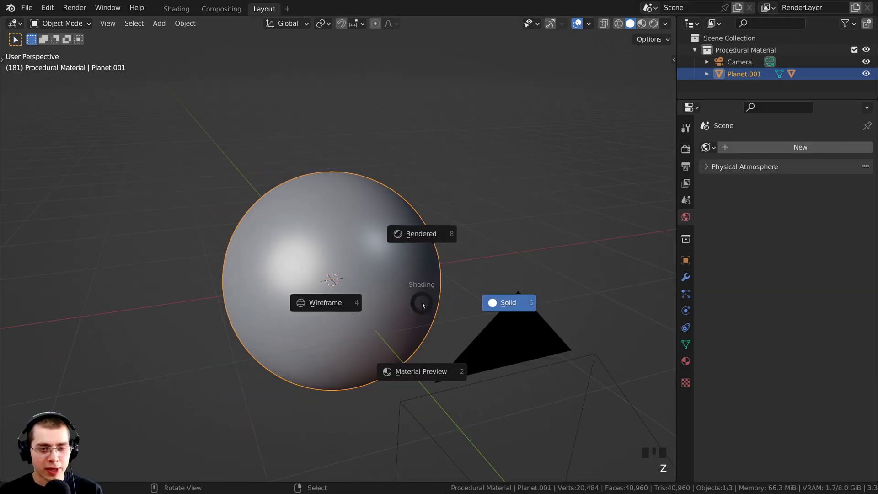
left_click(417, 235)
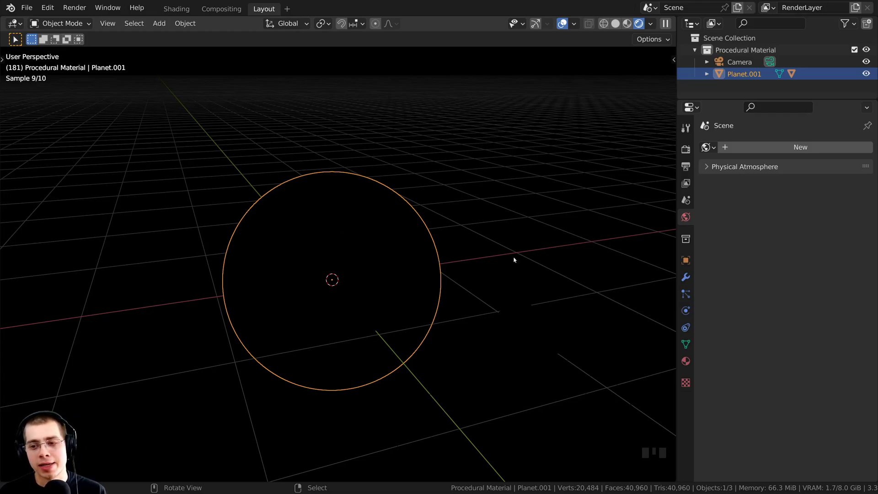
key("alt+a")
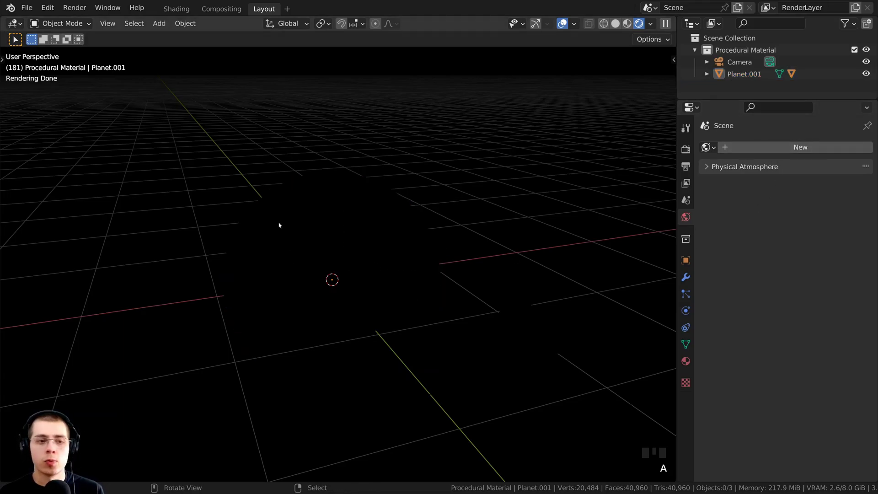
- Add a Sun light to the scene
middle_click_drag(279, 225, 282, 210)
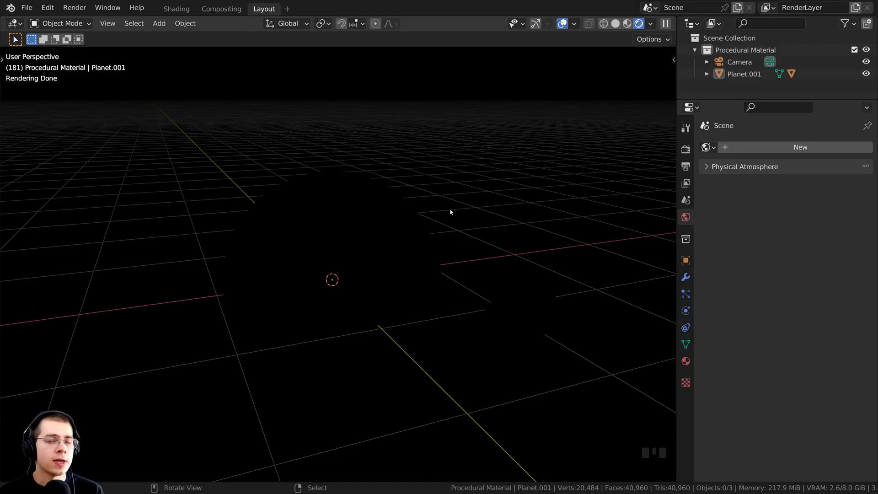
middle_click(398, 220)
key("shift+a")
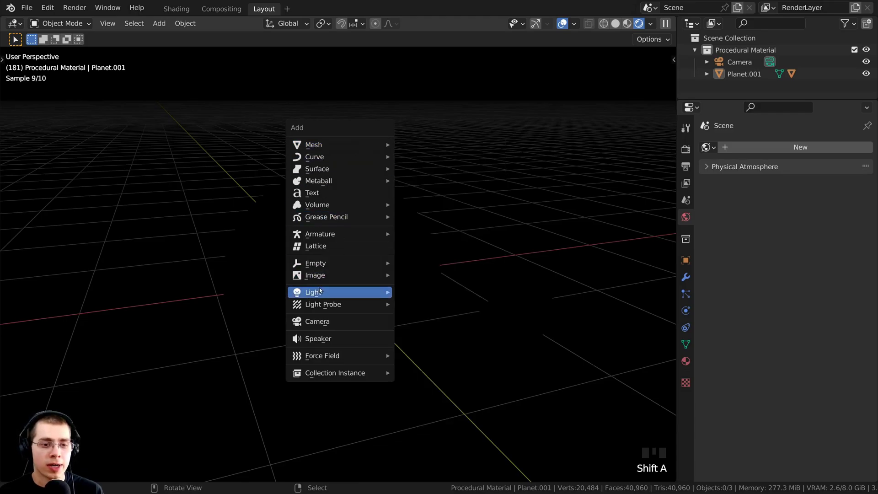
mouse_move(320, 289)
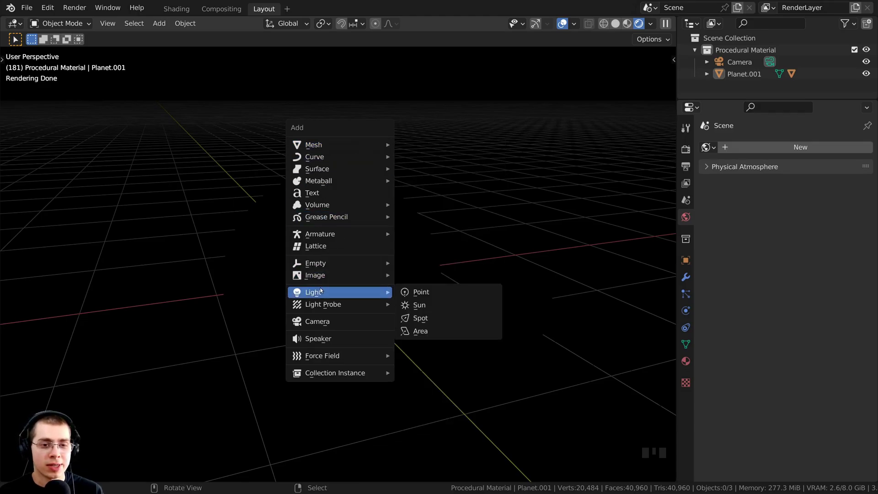
left_click(445, 306)
- Rotate the sun light toward the planet and move it up and out to one side of the sphere
scroll(476, 220, "down", 4)
key("r")
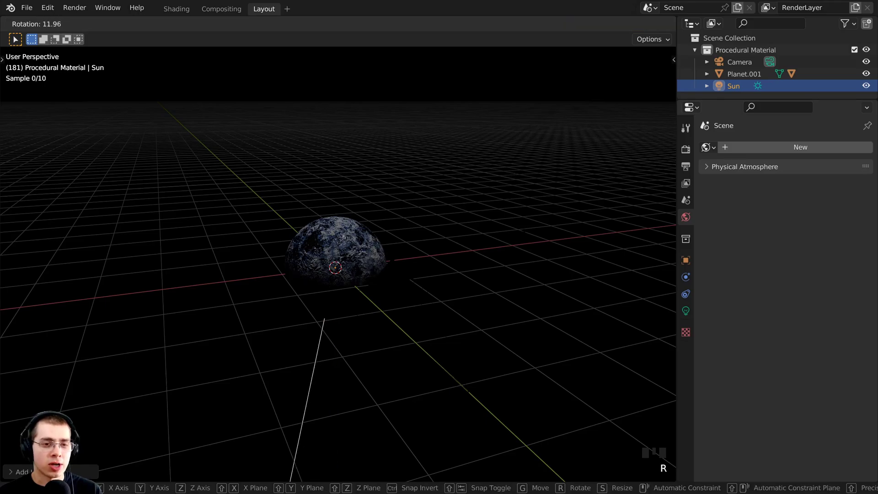
left_click(439, 345)
key("g")
left_click(492, 239)
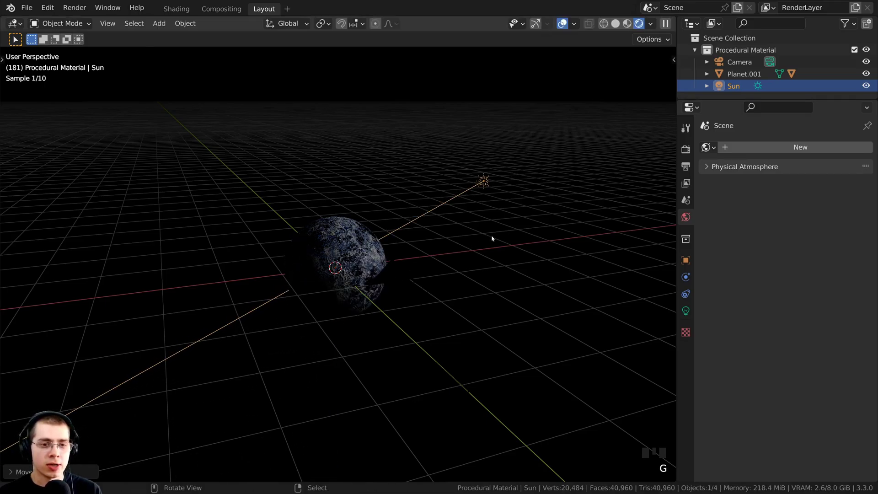
key("r")
left_click(526, 247)
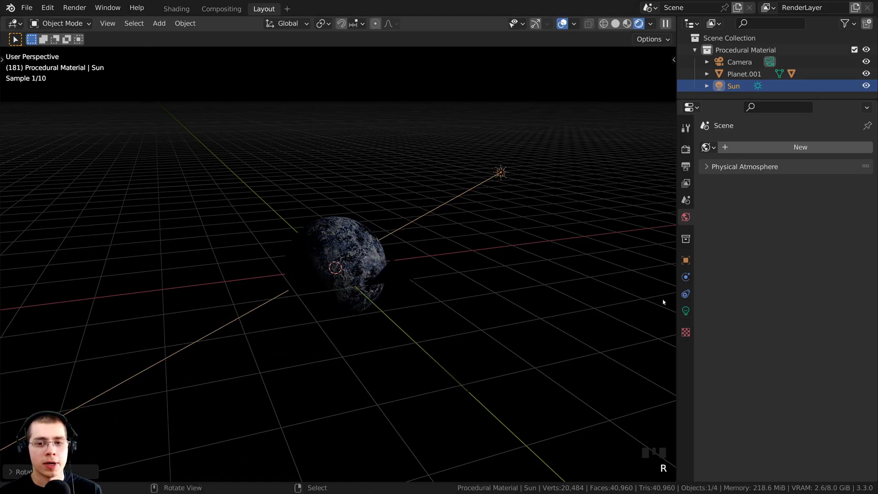
- Display the sun's light settings and shift the lamp by about 0.25 m beside the planet
left_click(685, 311)
scroll(478, 224, "up", 3)
key("g")
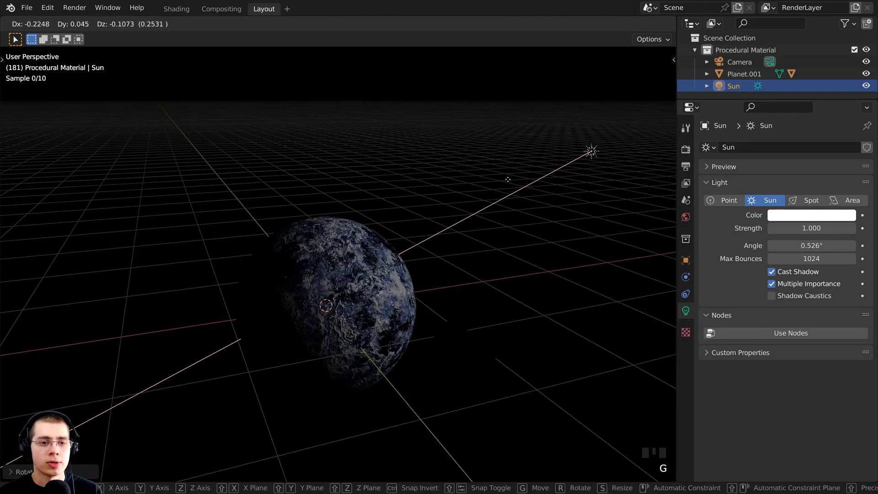
left_click(505, 181)
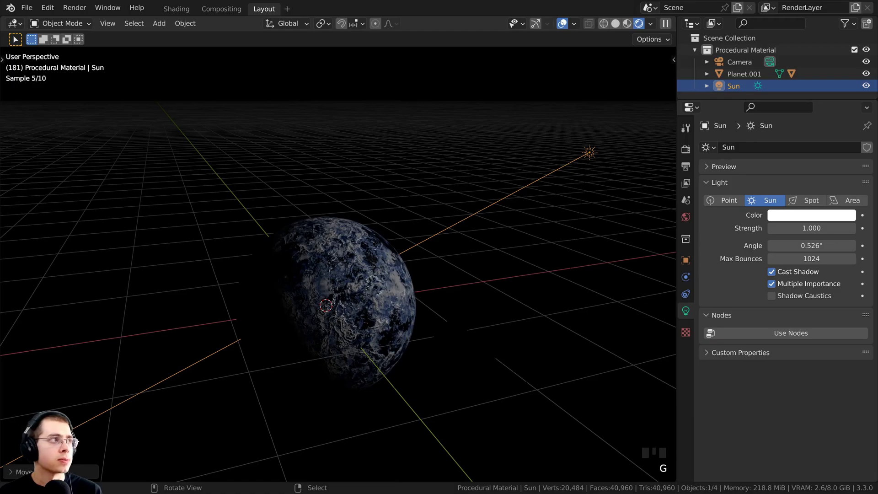
- Give the sun light a pale warm colour with hue 0.100, saturation 0.165 and value 1.000, and set its strength to 5
middle_click_drag(622, 199, 625, 191)
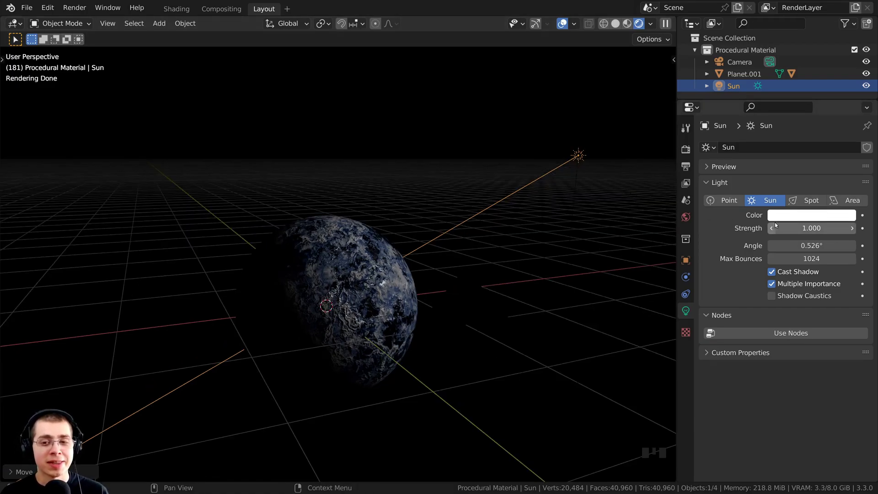
left_click(784, 215)
left_click_drag(789, 110, 791, 102)
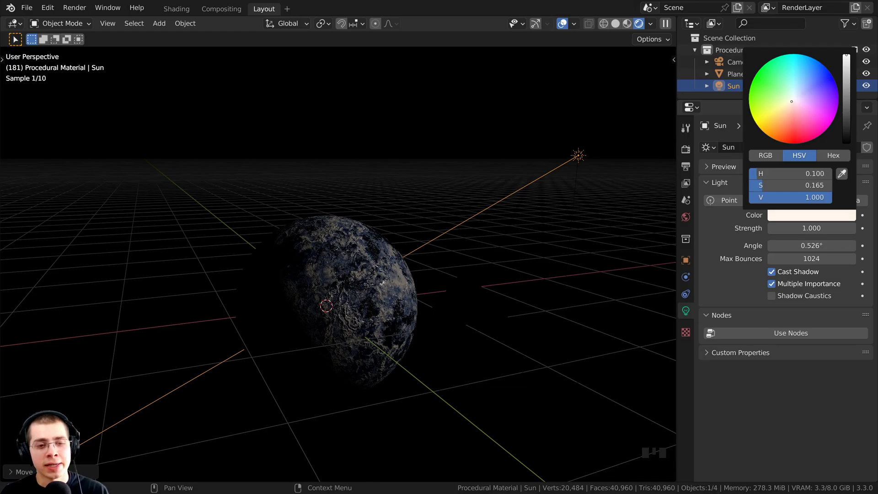
left_click(788, 227)
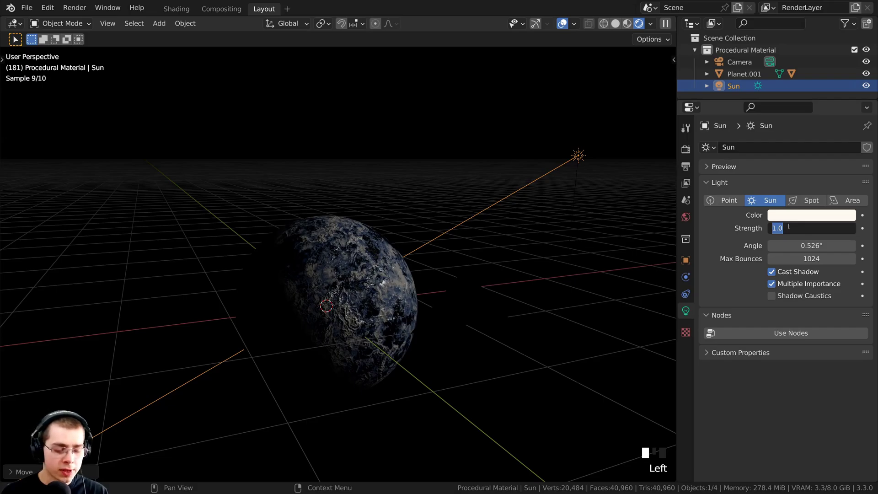
type("5")
key("Return")
scroll(468, 295, "up", 3)
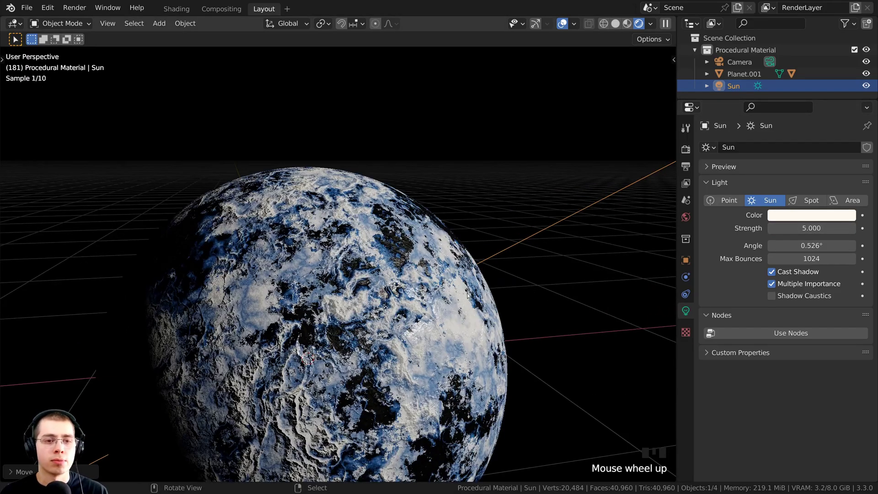
- Try moving the sun light around the planet to check its effect on the lighting, cancelling each move
scroll(467, 295, "down", 4)
key("g")
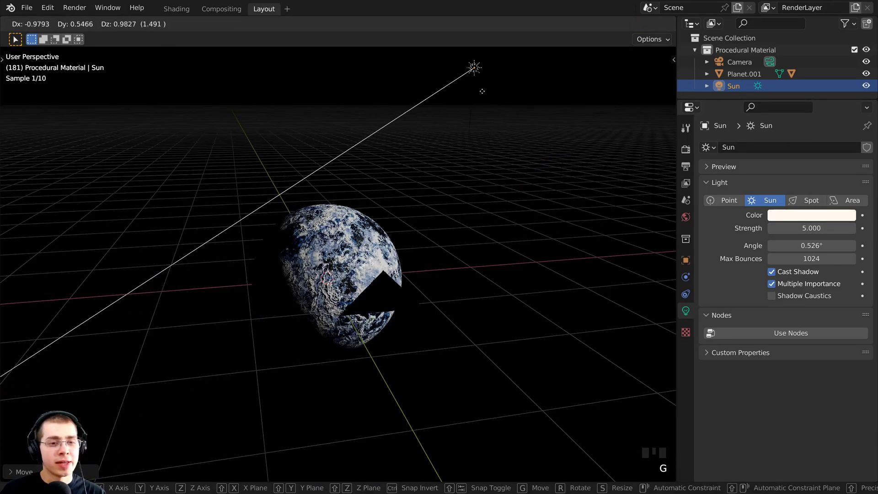
right_click(482, 91)
key("g")
right_click(278, 76)
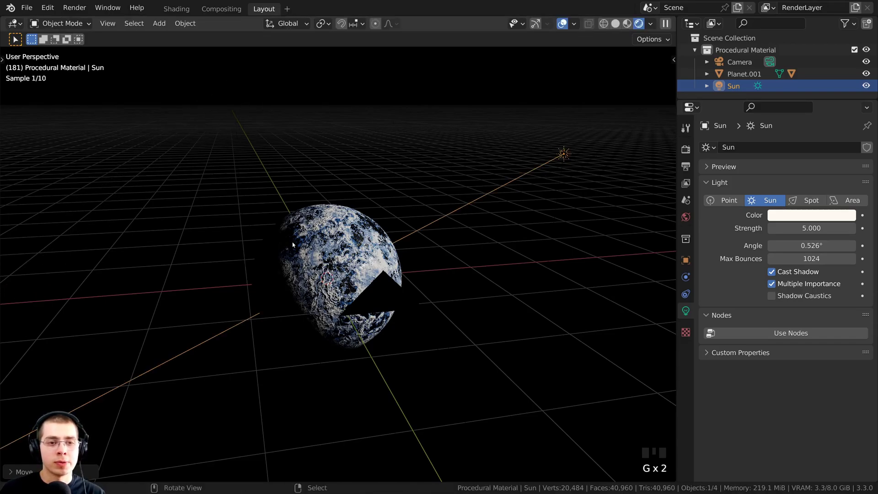
- Select the outer planet sphere and try moving it away from the origin, then cancel the move
middle_click_drag(292, 245, 335, 252)
right_click(384, 292)
key("g")
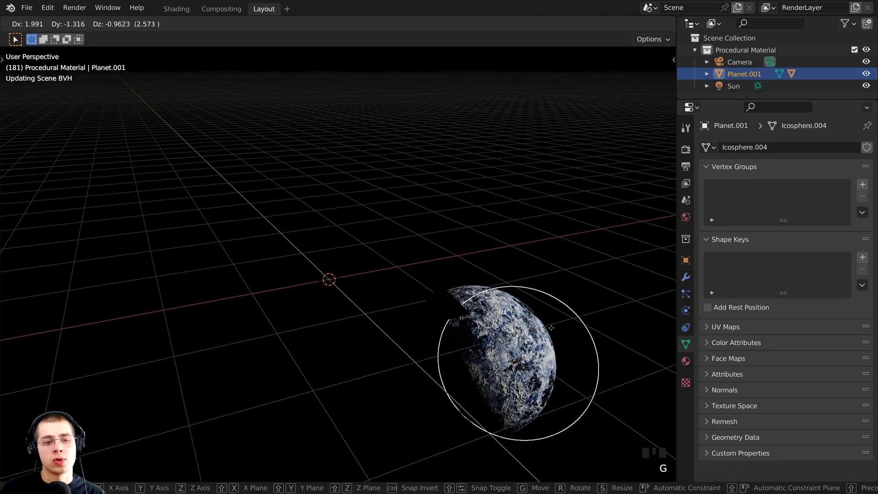
right_click(450, 215)
- Add a Track To constraint to the sun light and set the outer planet sphere, Planet.001, as its target
right_click(529, 134)
right_click(541, 146)
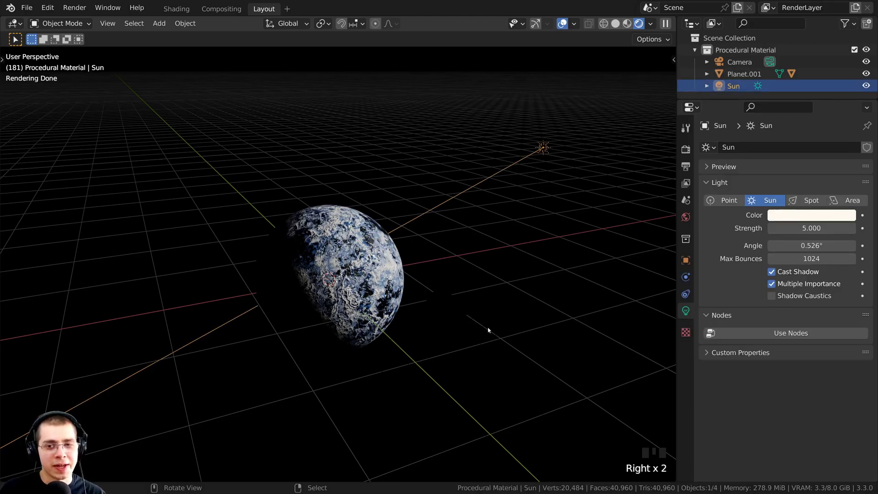
left_click(685, 295)
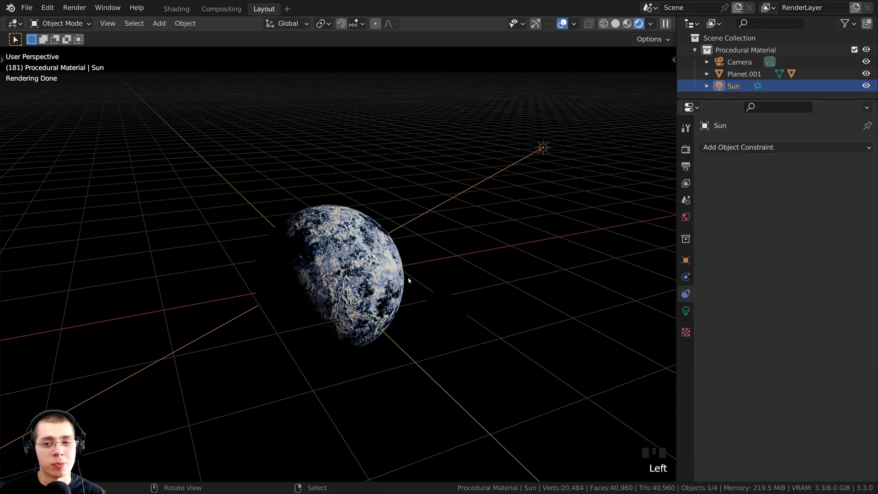
left_click(756, 148)
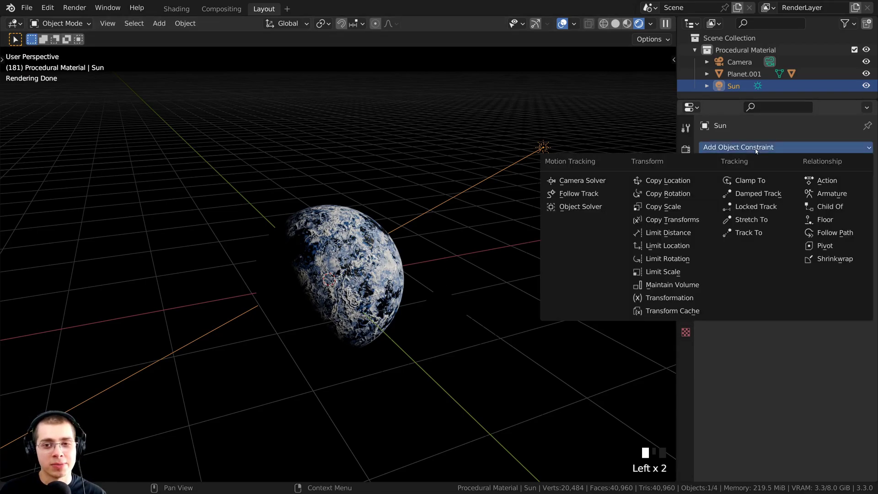
left_click(745, 234)
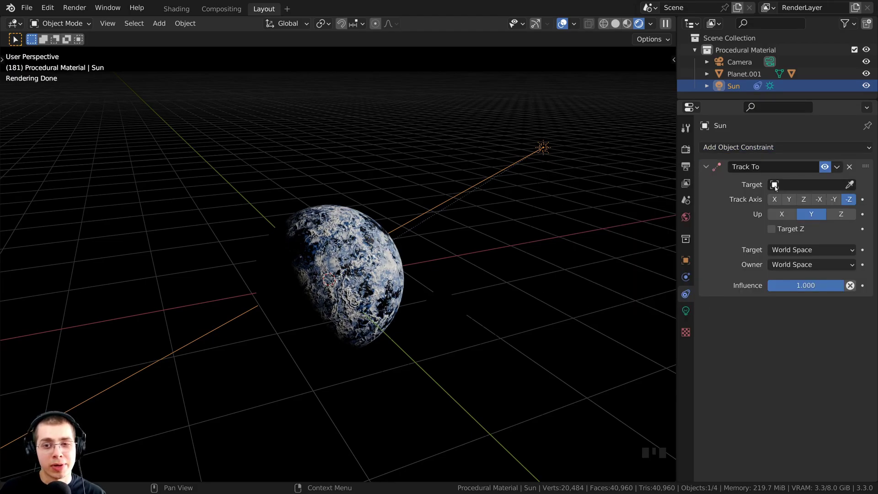
left_click(849, 184)
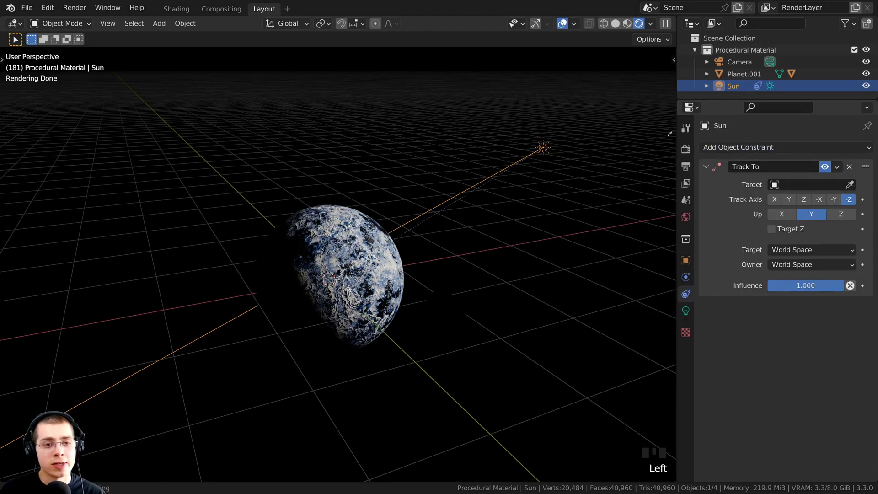
left_click(372, 213)
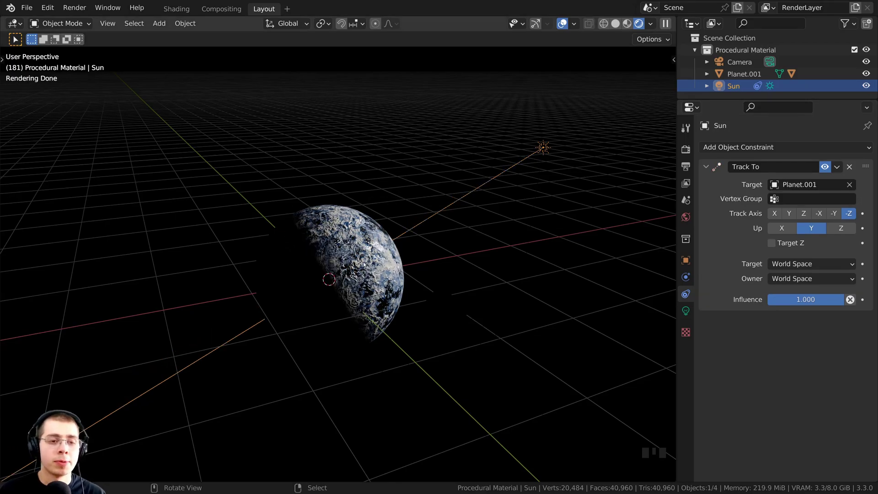
- Test the tracking by moving the sun light and then the outer planet sphere, cancelling each move
key("g")
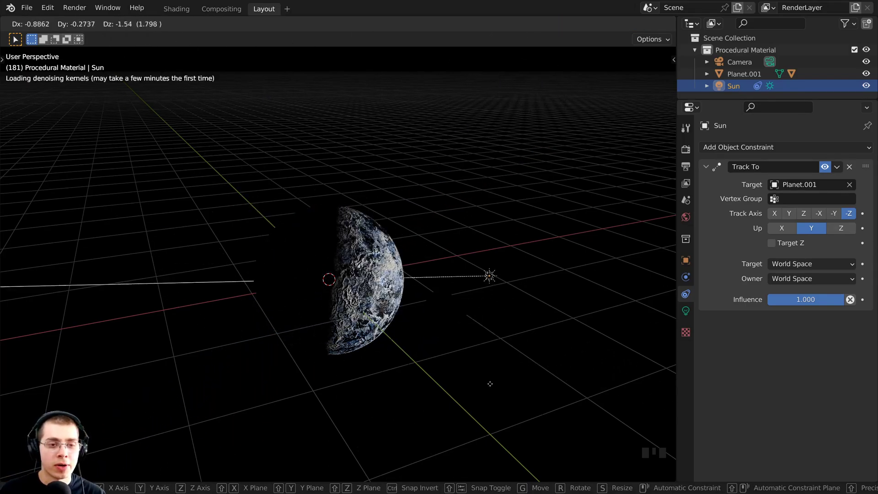
left_click(529, 276)
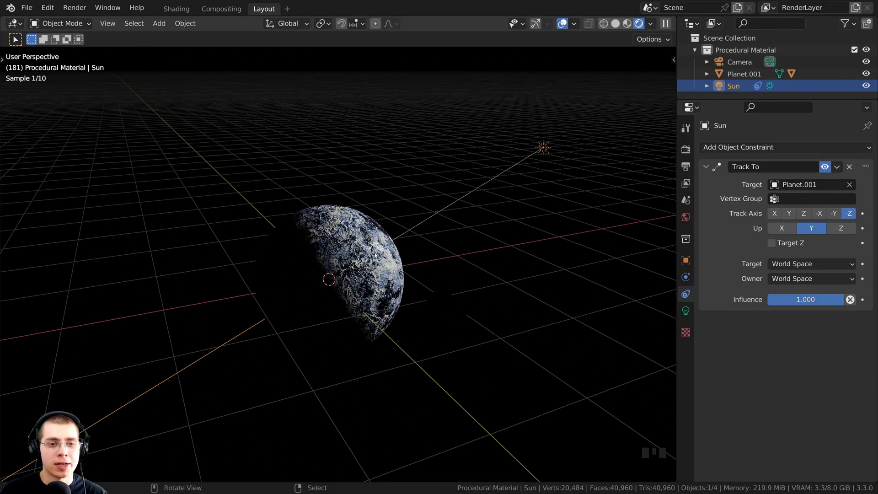
left_click(395, 277)
key("g")
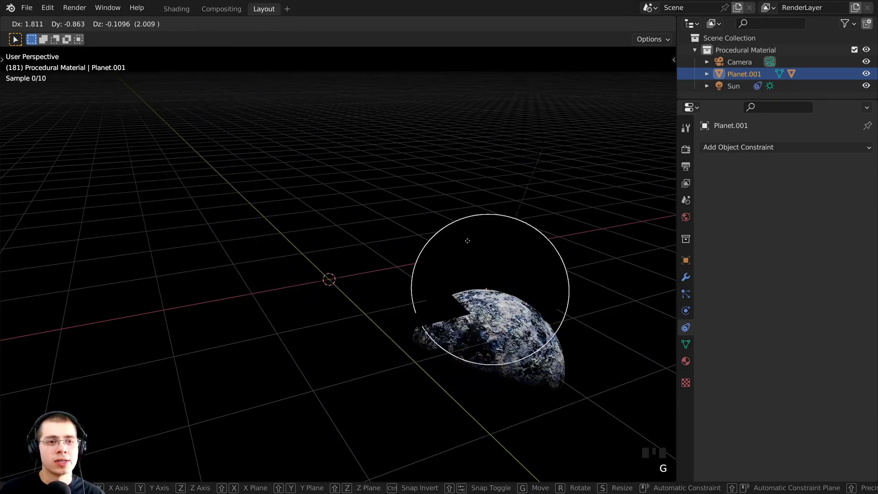
right_click(286, 161)
middle_click_drag(350, 279, 357, 282, "shift")
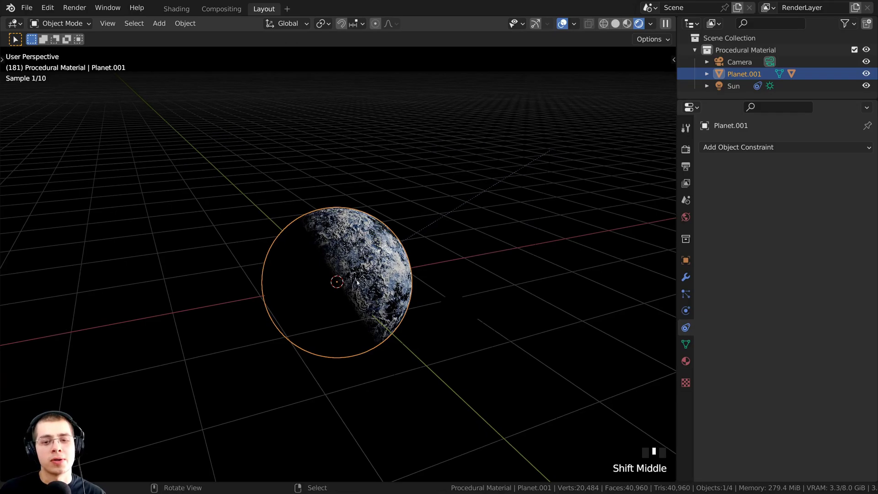
key("g")
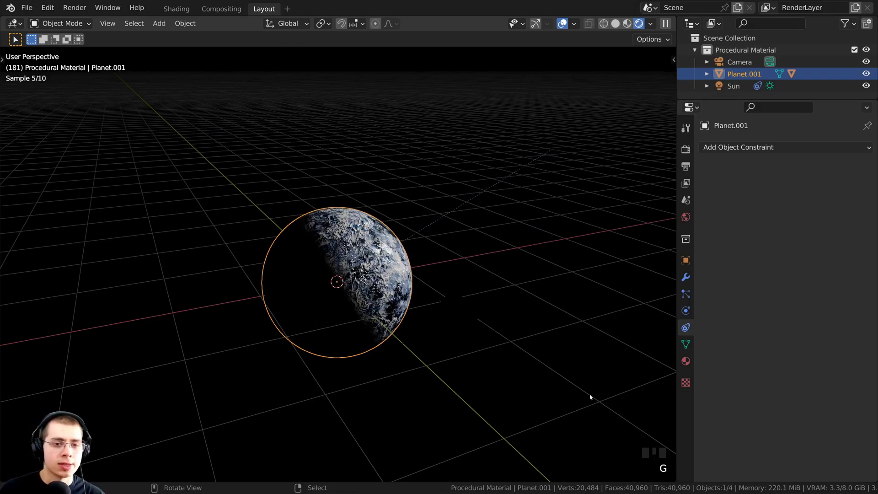
- Unlink the Procedural Ice Planet material from the outer sphere
left_click(684, 361)
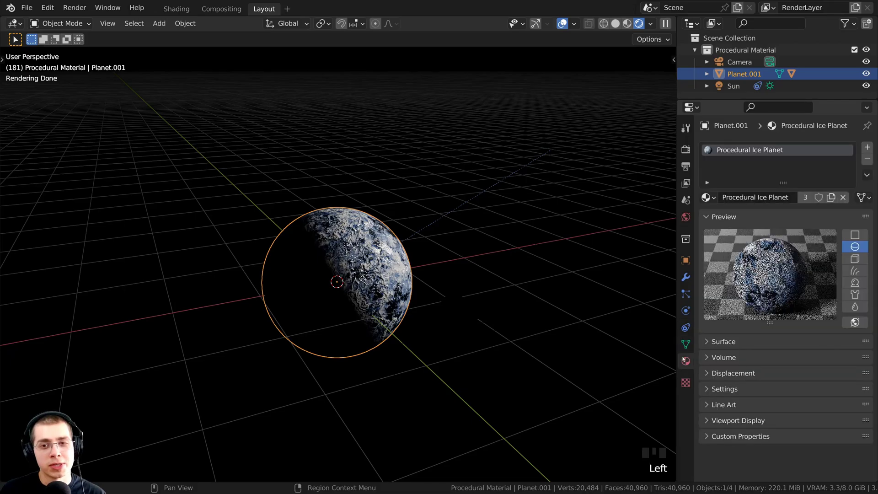
left_click(843, 197)
scroll(366, 256, "up", 2)
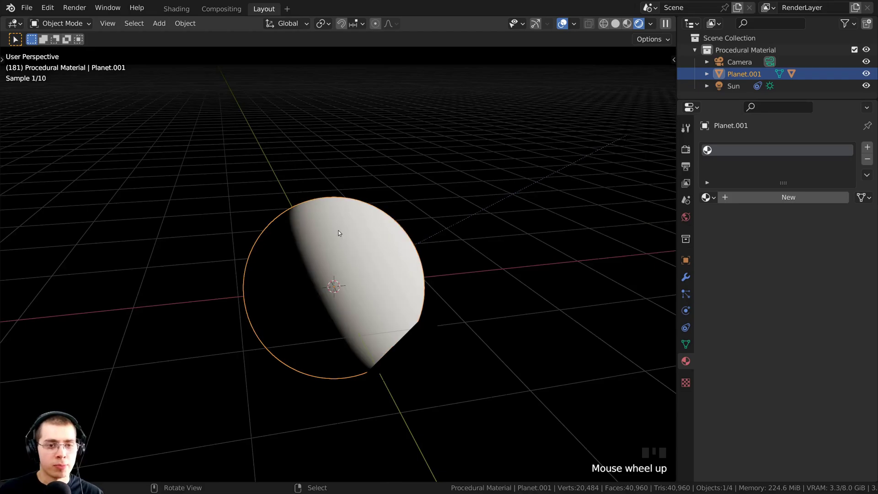
- Hide the outer sphere to inspect the textured planet beneath it, and unhide the sphere again
key("h")
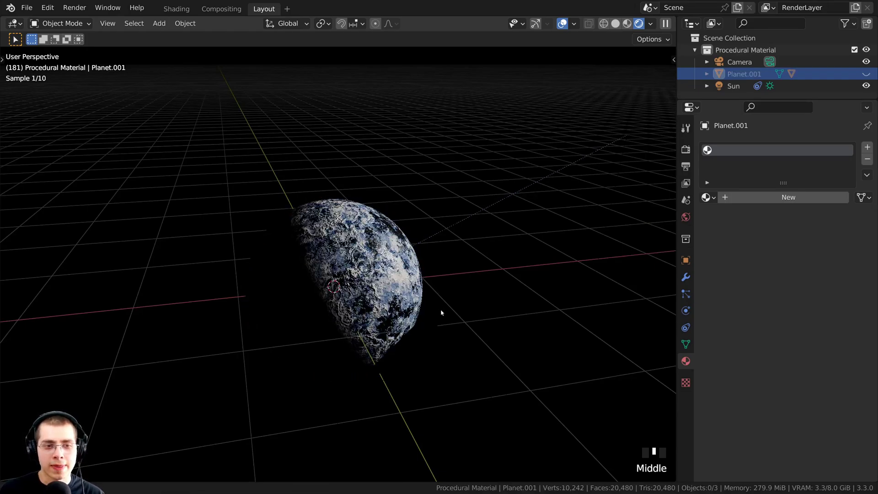
scroll(360, 257, "up", 1)
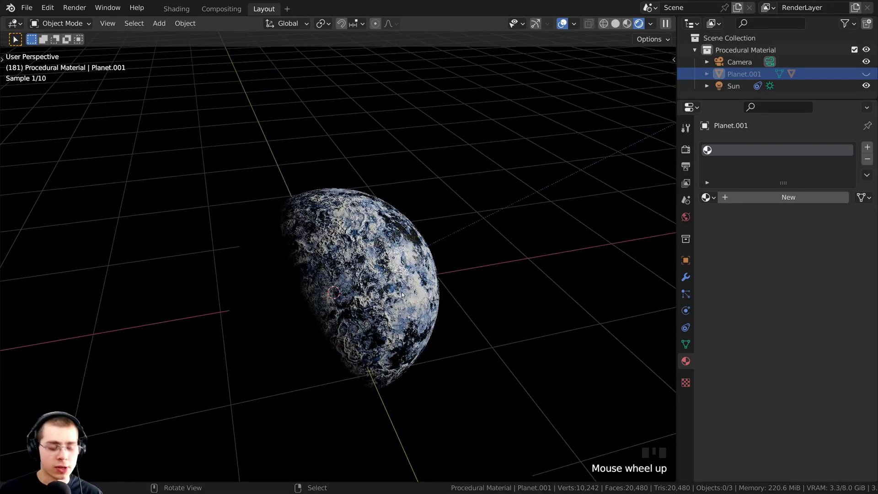
key("alt")
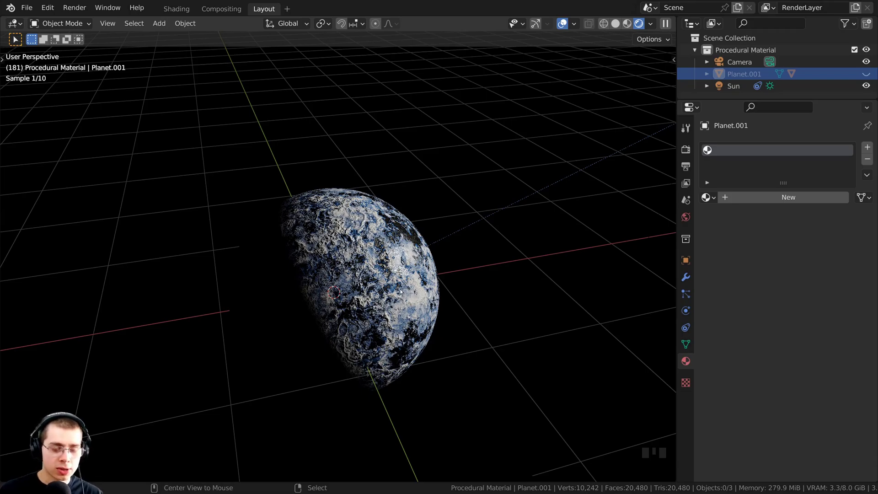
key("alt+h")
- Try moving the sun light around the Atmosphere sphere to check the shading, cancelling each move
scroll(622, 198, "down", 2)
key("alt+a")
key("g")
key("g")
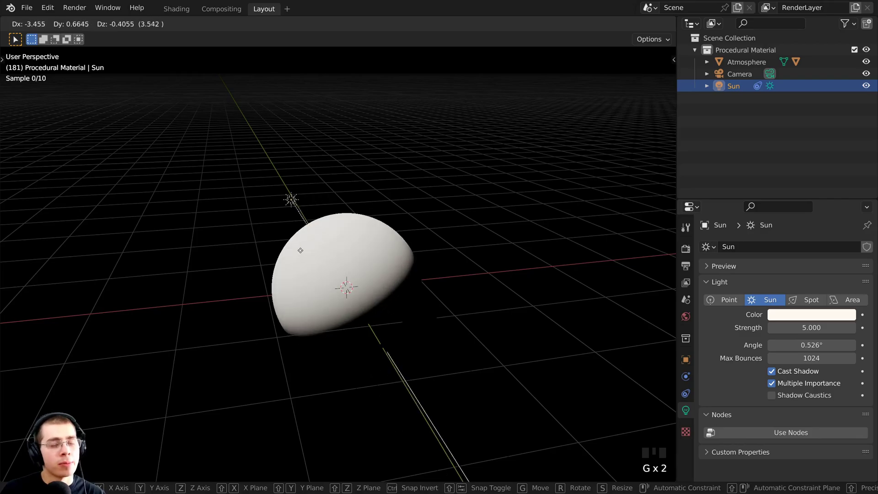
left_click(508, 234)
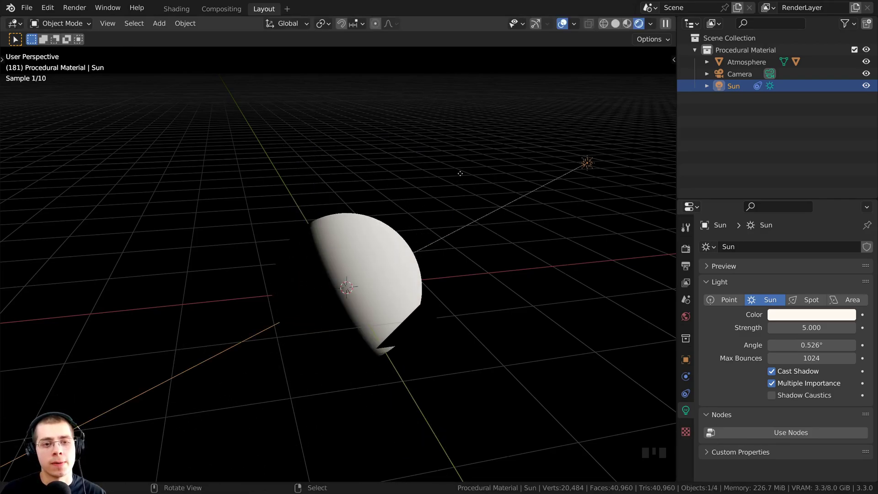
middle_click_drag(337, 247, 335, 221)
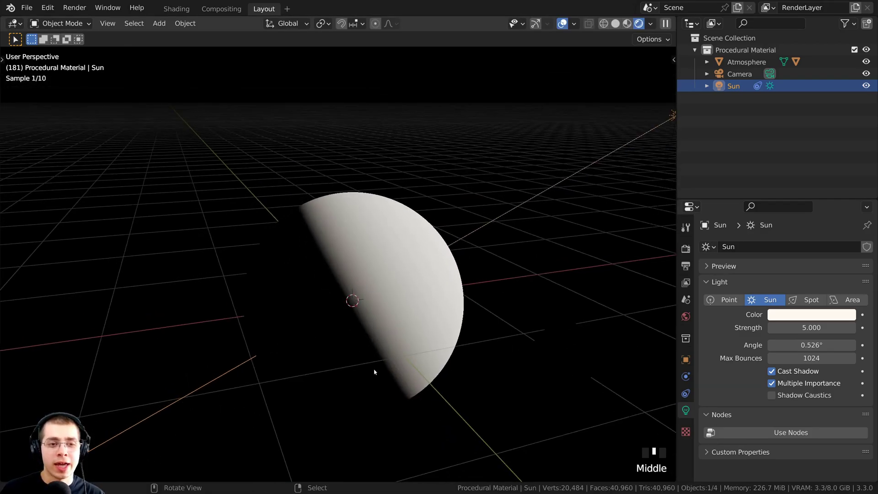
scroll(451, 261, "down", 1)
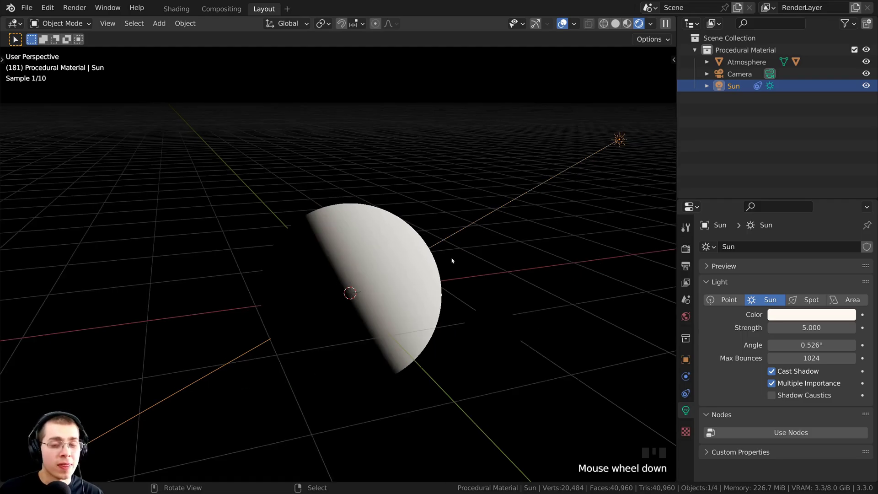
key("g")
right_click(341, 243)
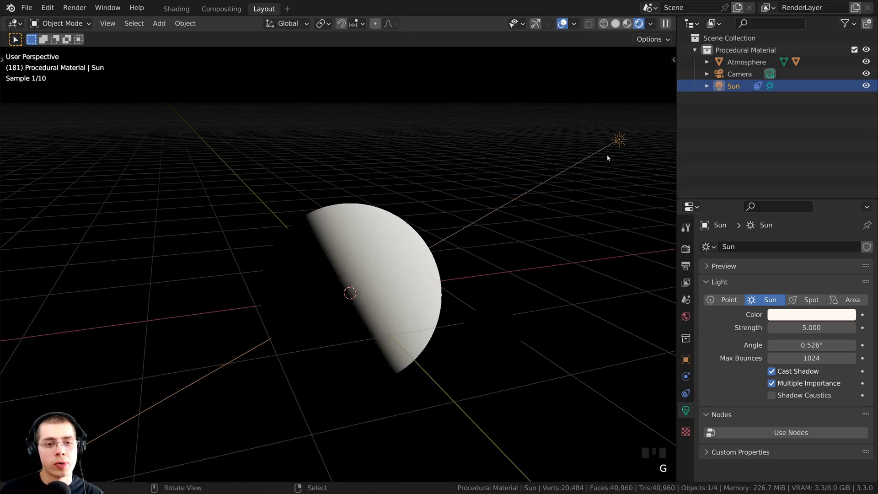
key("g")
right_click(526, 344)
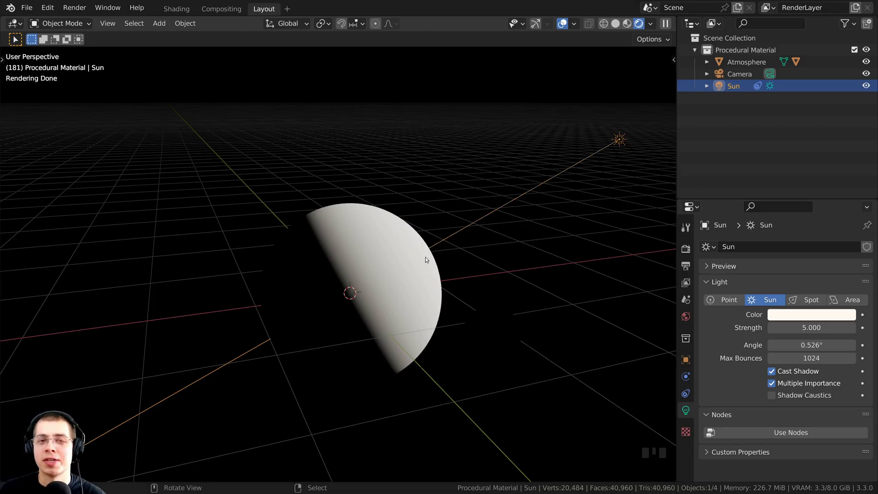
- Reset the 3D cursor to the world origin and add a Plain Axes empty at the planet's centre
middle_click_drag(425, 257, 446, 247)
key("shift+c")
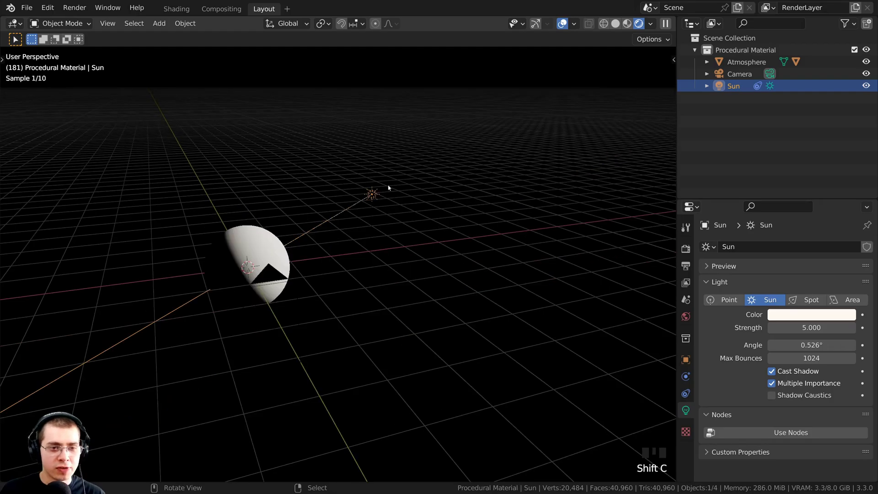
middle_click_drag(389, 188, 512, 207, "shift")
scroll(484, 201, "up", 3)
left_click(447, 188)
key("shift+c")
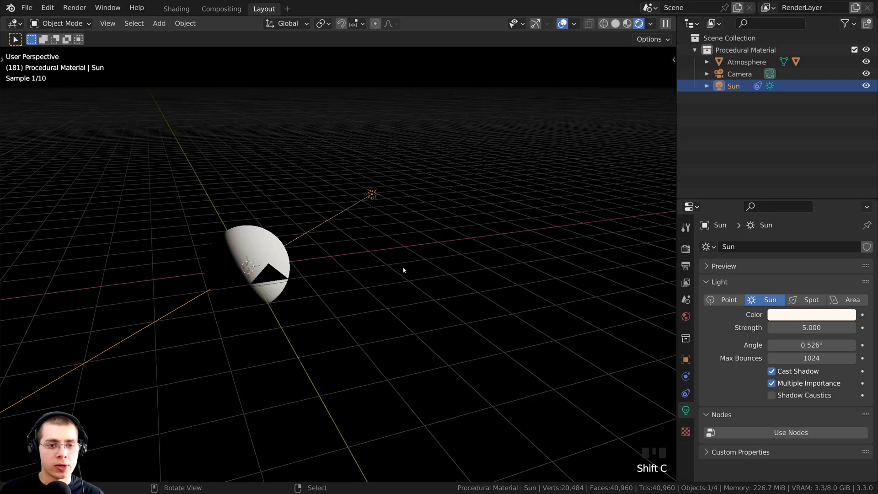
scroll(403, 270, "up", 1, "shift")
scroll(352, 168, "up", 4)
key("shift+a")
mouse_move(351, 158)
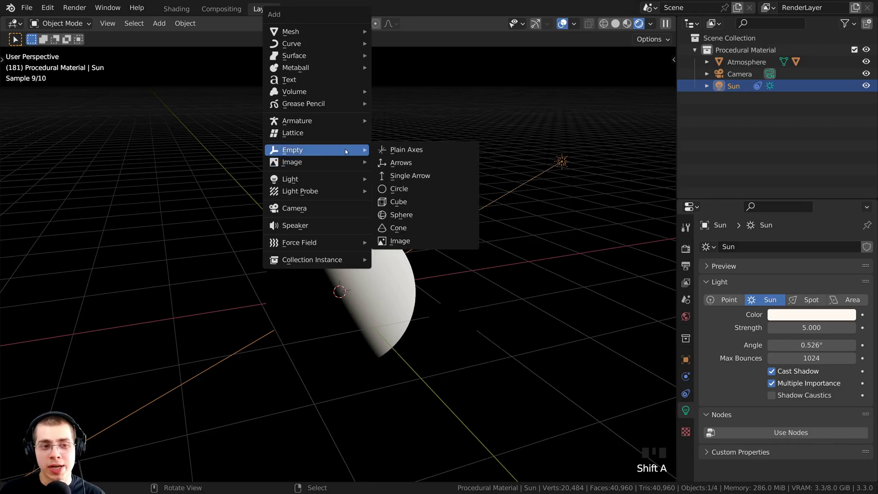
left_click(386, 150)
- Scale up the empty until its axes extend beyond the Atmosphere sphere's surface
middle_click_drag(392, 229, 475, 267, "shift")
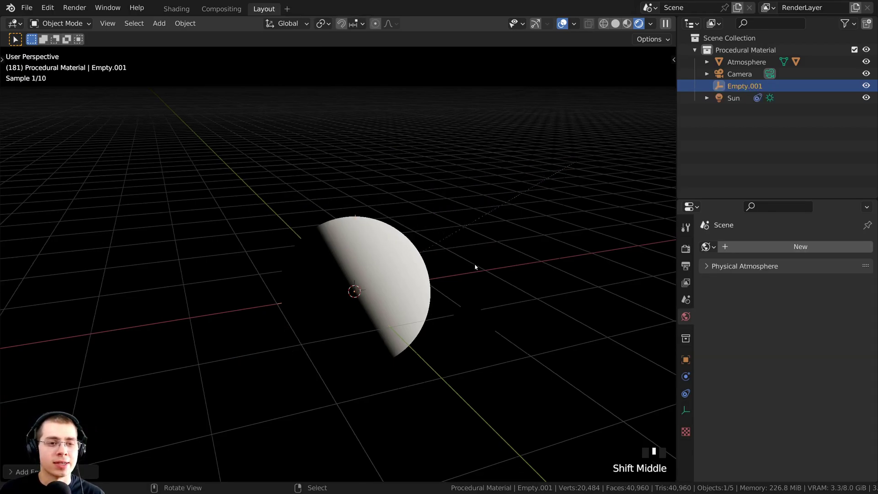
scroll(491, 288, "up", 2)
key("s")
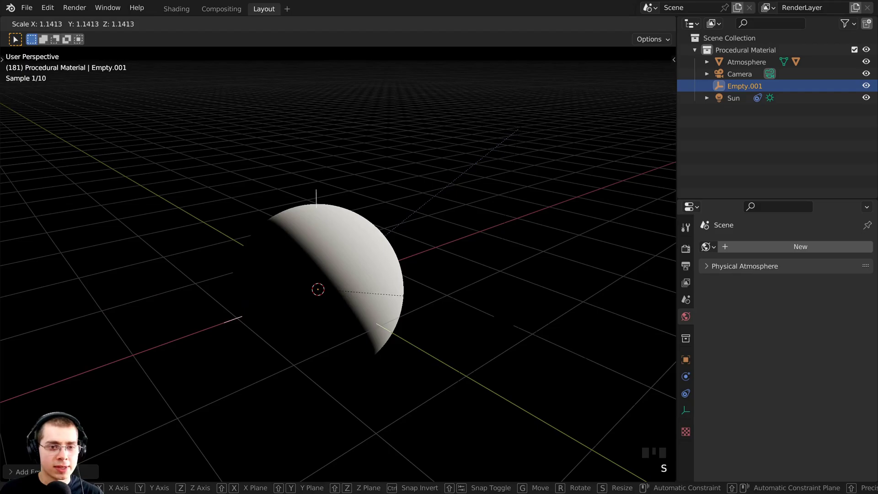
left_click(336, 209)
- Try rotating and moving the empty inside the sphere, cancelling each transform
key("shift+a")
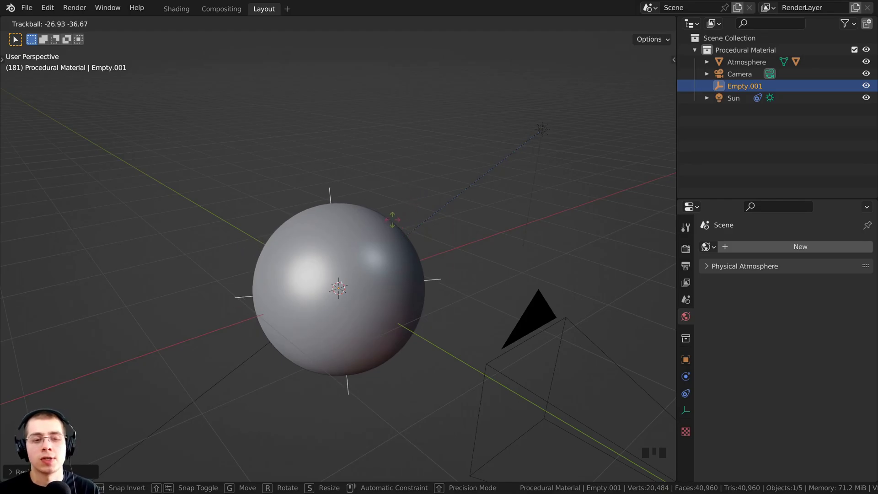
key("Escape")
scroll(409, 193, "down", 3)
middle_click_drag(408, 193, 345, 130)
key("r")
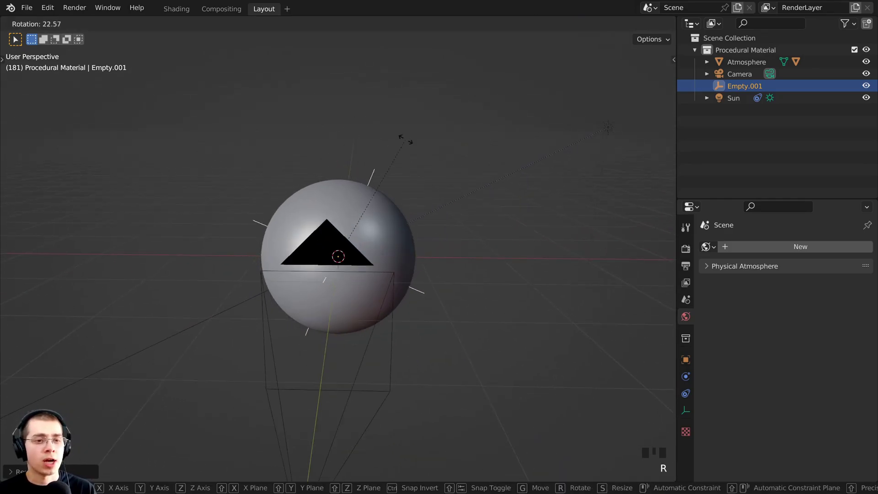
right_click(479, 206)
middle_click_drag(349, 231, 400, 288)
key("g")
right_click(460, 180)
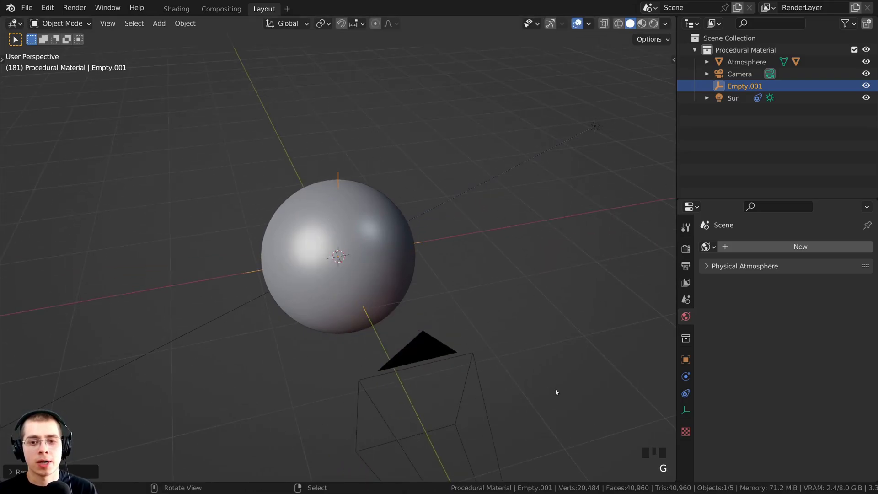
- Add a Track To constraint to the empty at the sphere's centre and set its target to the Sun light
left_click(685, 393)
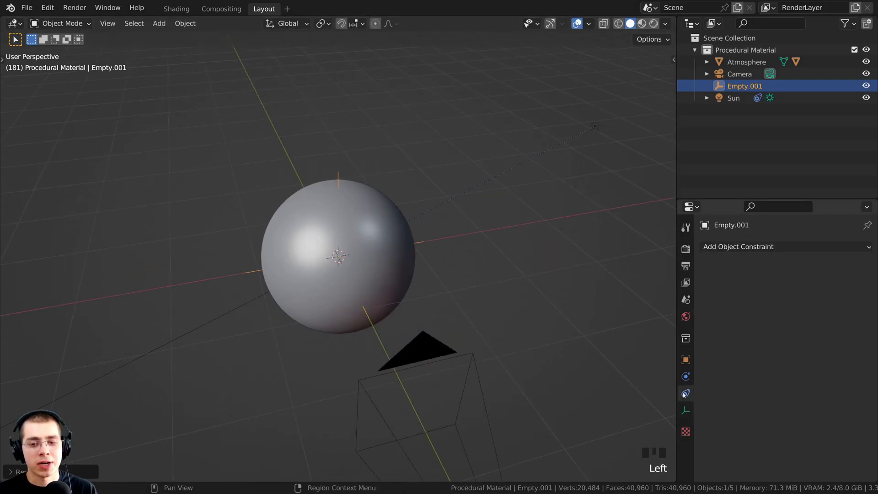
middle_click_drag(619, 378, 430, 326)
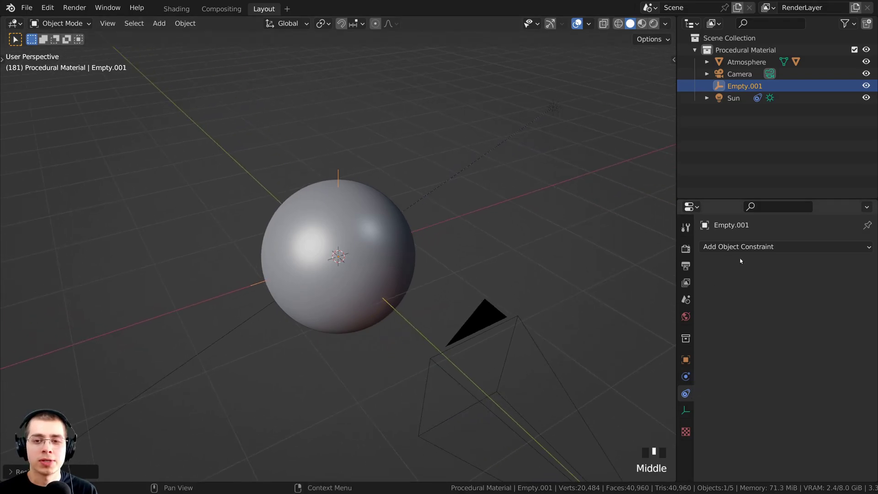
left_click(740, 248)
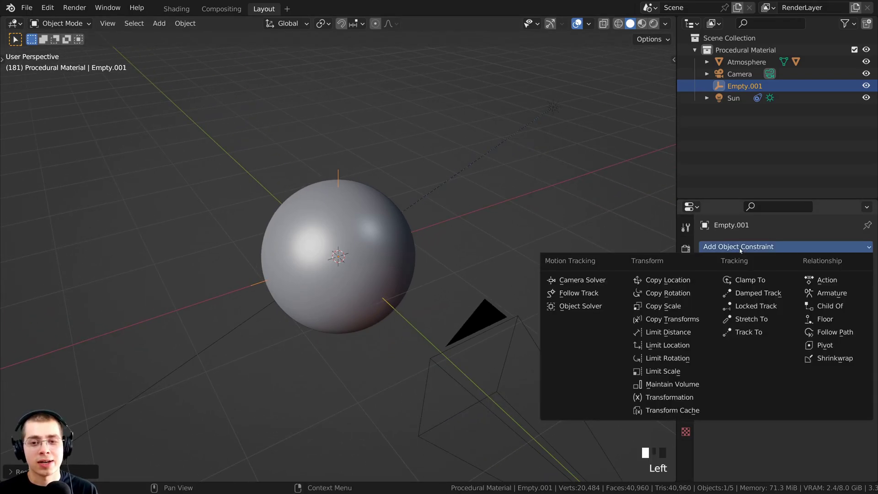
left_click(744, 333)
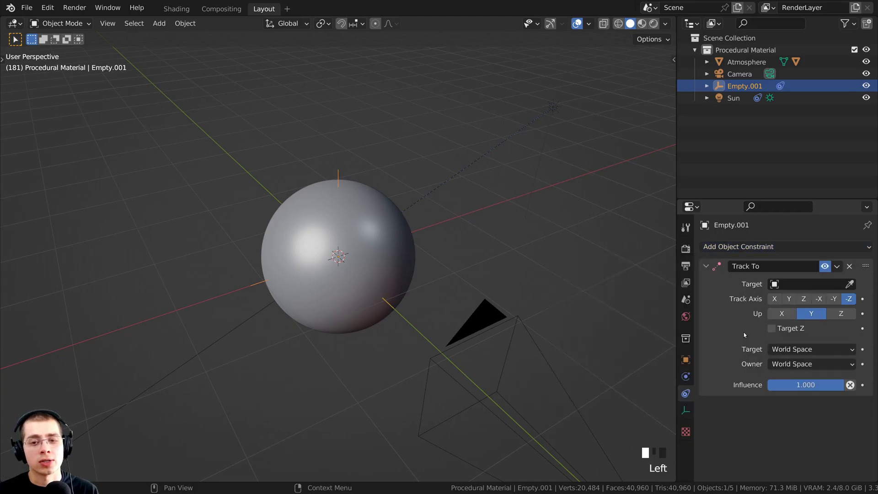
left_click(849, 284)
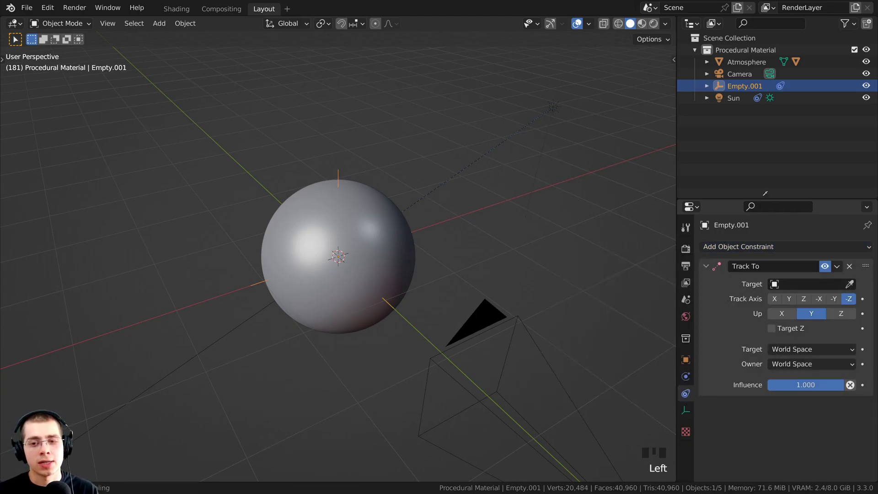
left_click(558, 103)
- Try moving the Sun light around the sphere to test the empty's tracking, cancelling the move
scroll(536, 202, "down", 1)
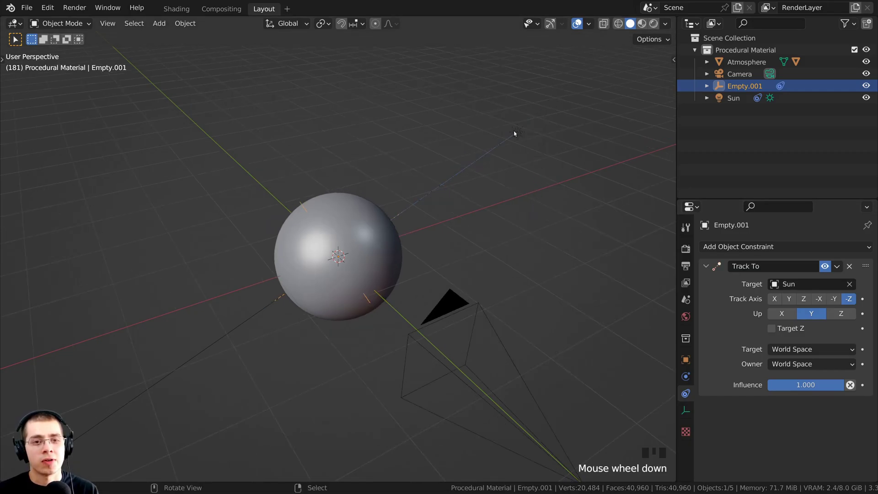
right_click(515, 133)
key("g")
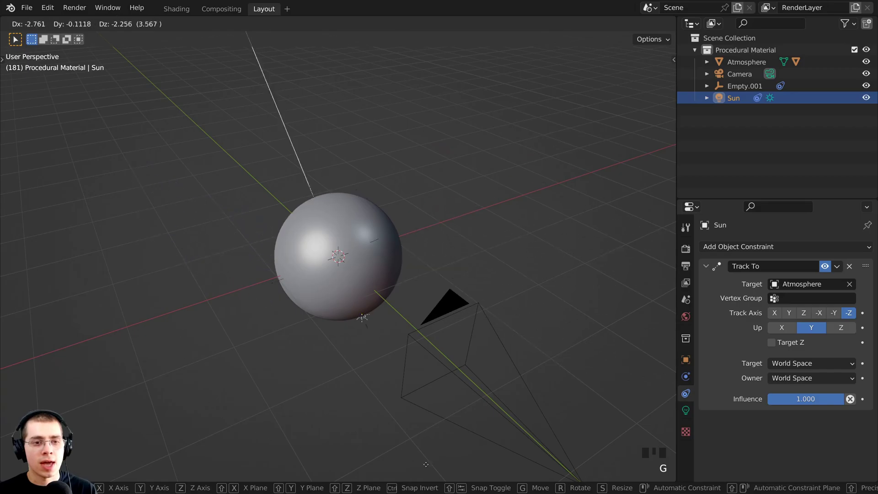
right_click(352, 275)
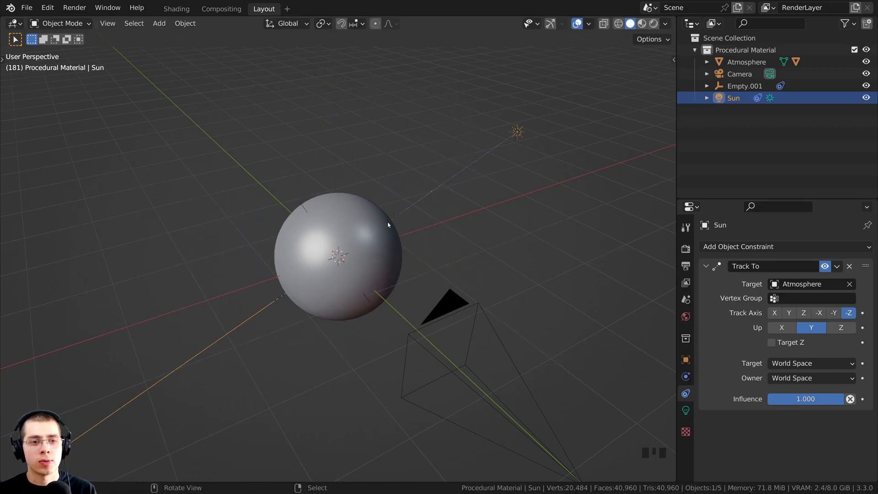
right_click(412, 207)
- Try moving the Atmosphere sphere away from the empty to test whether they are linked, cancelling the move
middle_click_drag(533, 110, 457, 159, "shift")
right_click(371, 273)
scroll(371, 273, "down", 2)
key("g")
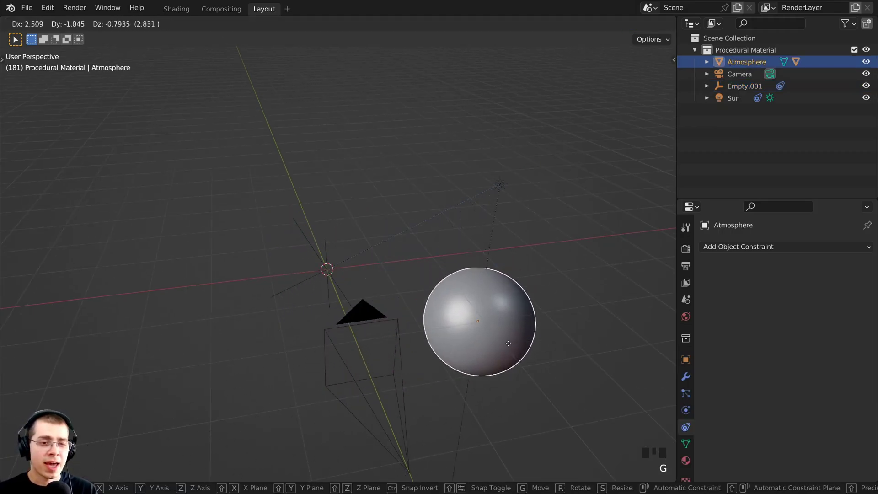
key("Escape")
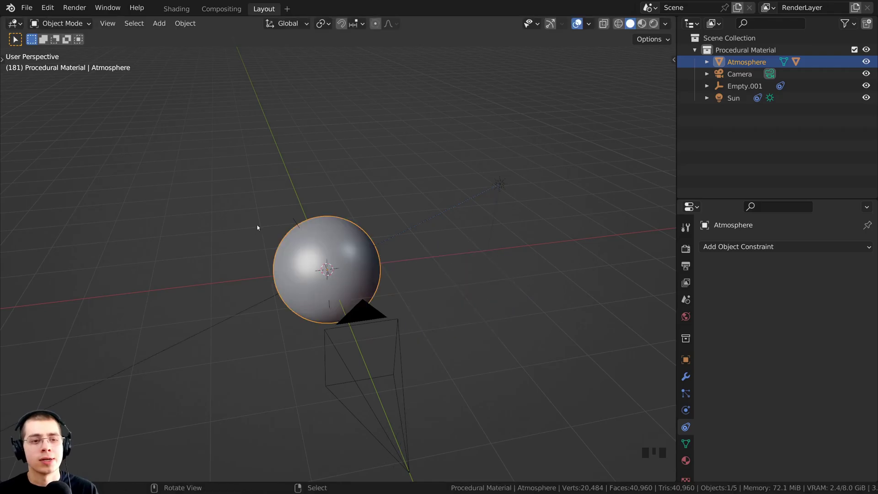
- Parent the empty to the Atmosphere sphere using the Object (Keep Transform) option
scroll(255, 210, "up", 2)
right_click(278, 203)
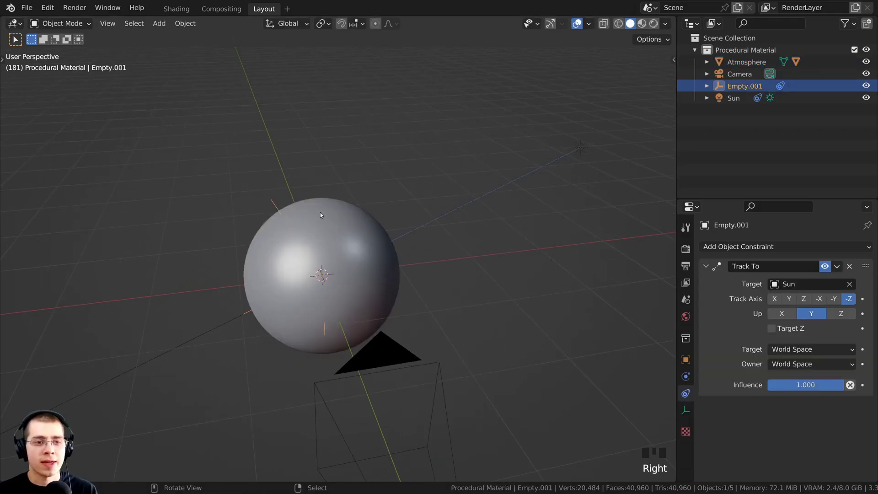
scroll(343, 229, "up", 1)
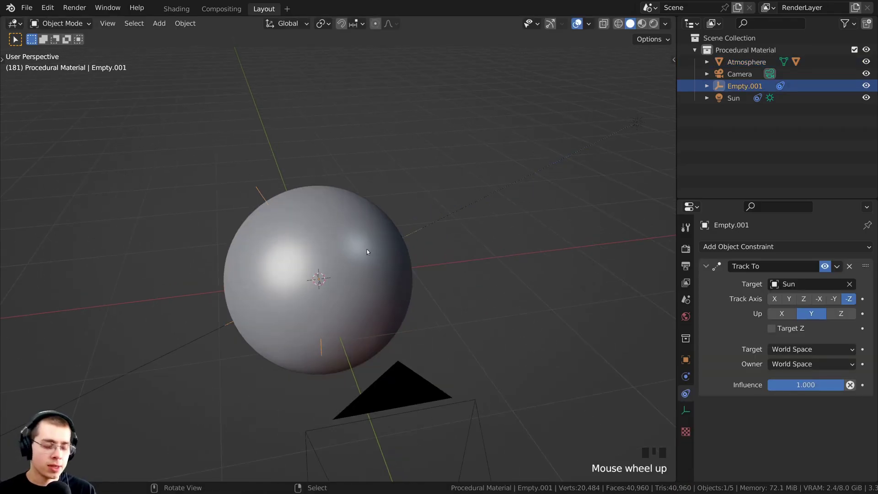
right_click(410, 268, "shift")
middle_click_drag(432, 244, 434, 246)
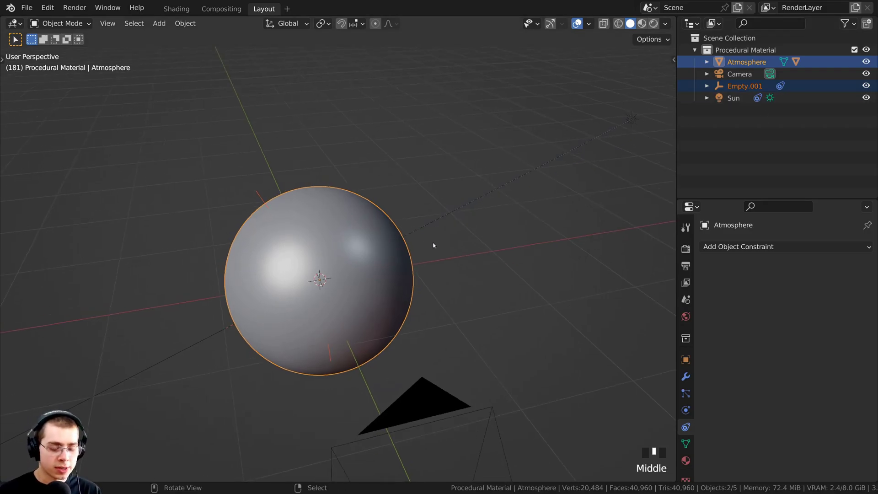
key("ctrl+p")
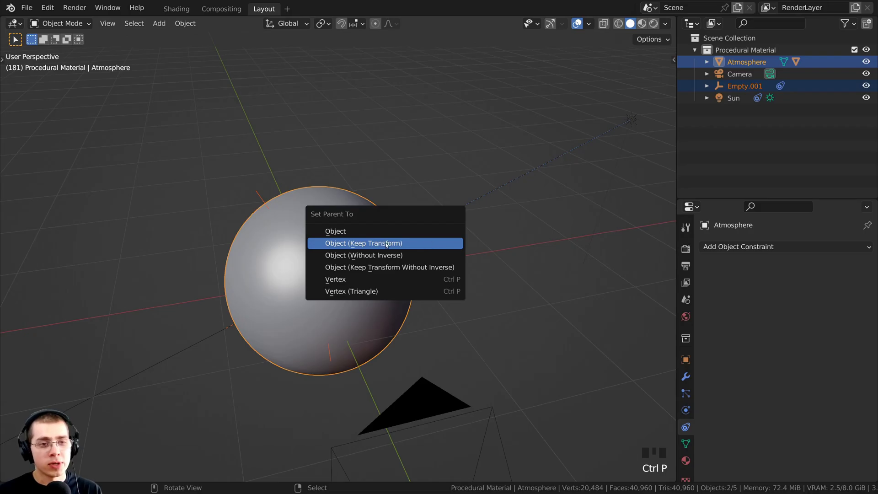
left_click(372, 244)
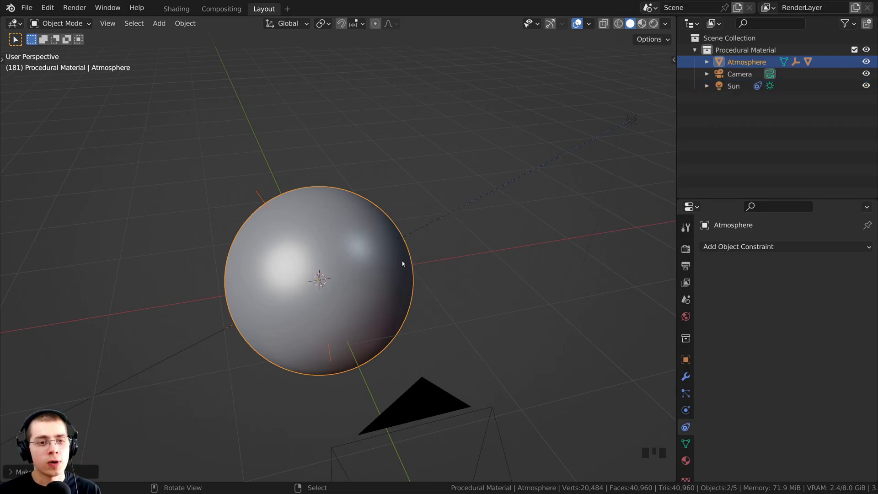
- Try moving the Atmosphere sphere on its own to check whether the parented empty follows it
right_click(401, 246)
scroll(388, 243, "down", 2)
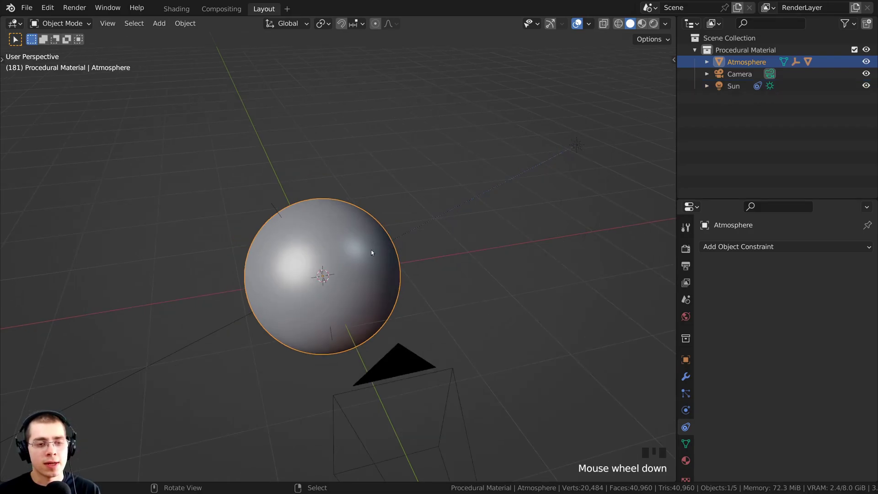
key("g")
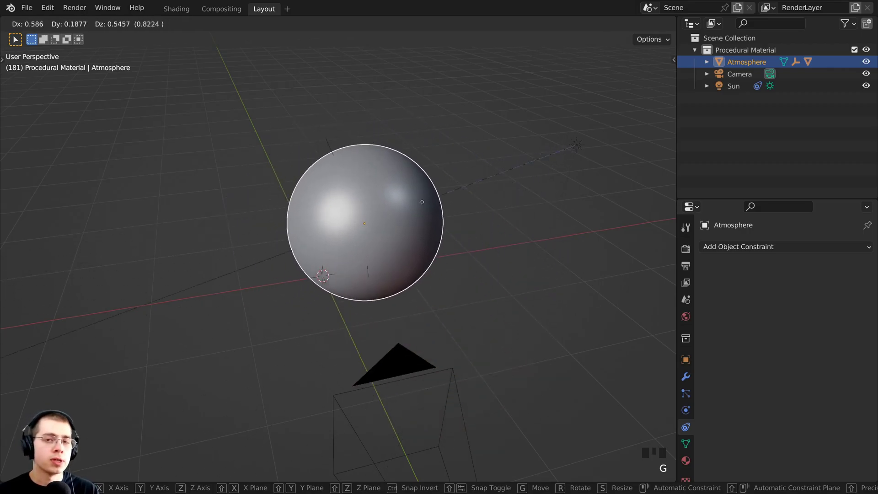
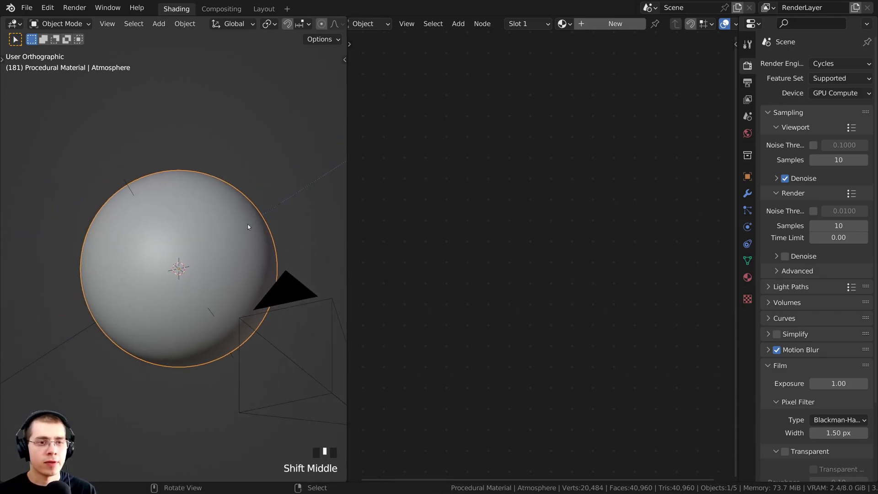
- View the sphere through the camera in Rendered shading and enlarge the shader editor beside the viewport
middle_click_drag(248, 227, 229, 227)
middle_click_drag(122, 229, 105, 228)
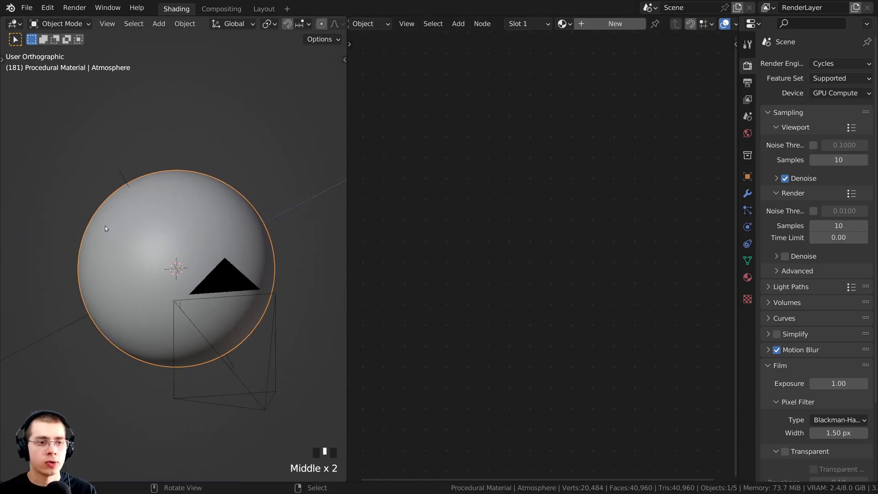
key("KP_0")
scroll(172, 335, "up", 1)
key("z")
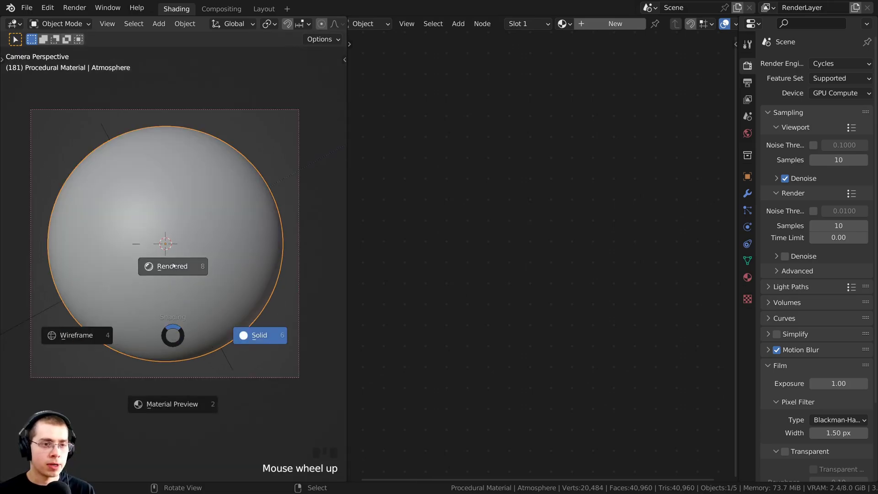
left_click_drag(345, 167, 241, 167)
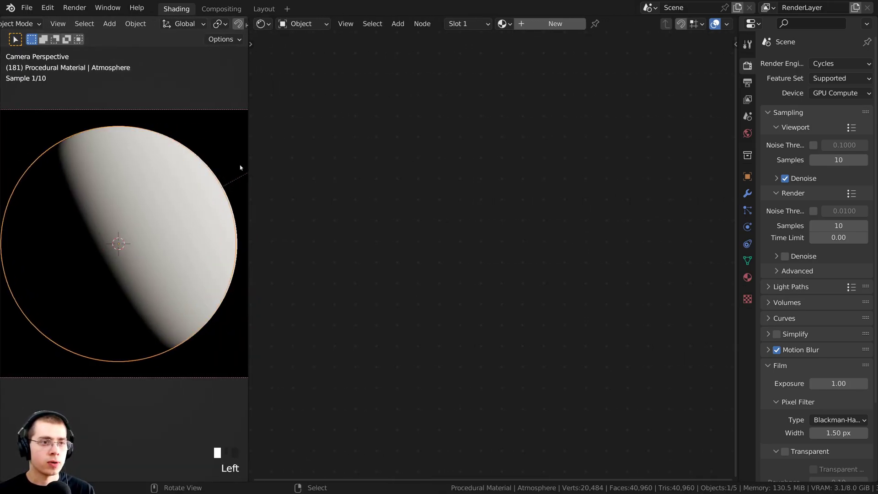
middle_click_drag(153, 193, 155, 182, "shift")
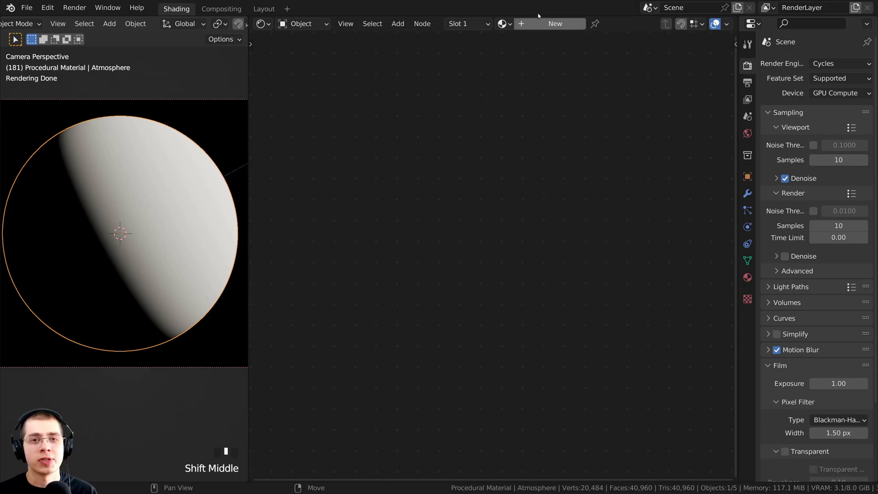
- Create a new material named Atmosphere on the Atmosphere sphere and widen the node editor over the properties area
left_click(541, 26)
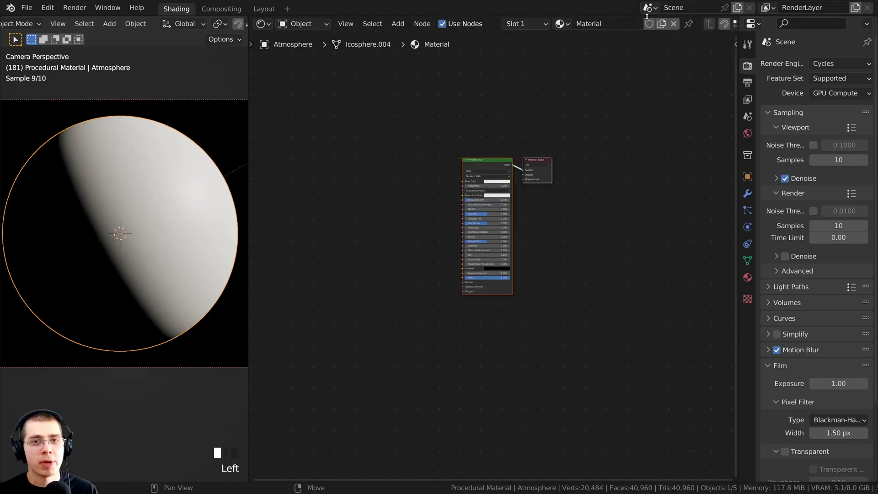
left_click(604, 21)
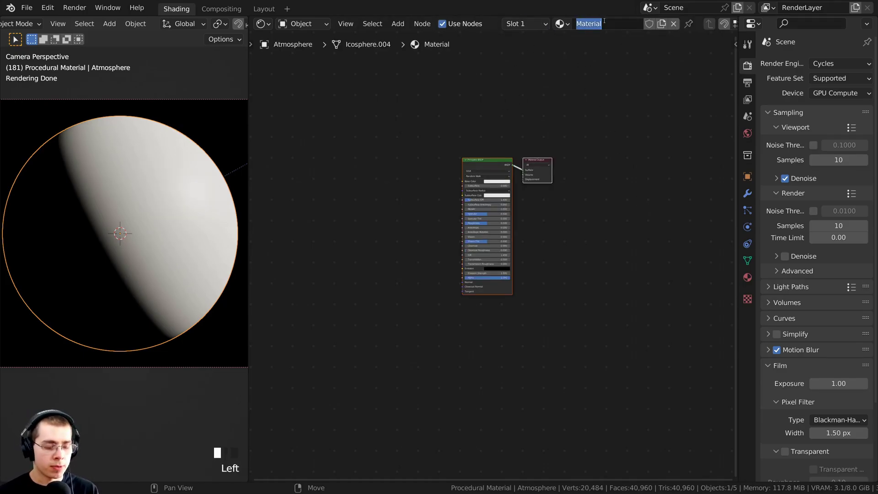
type("Atmosphere")
key("Return")
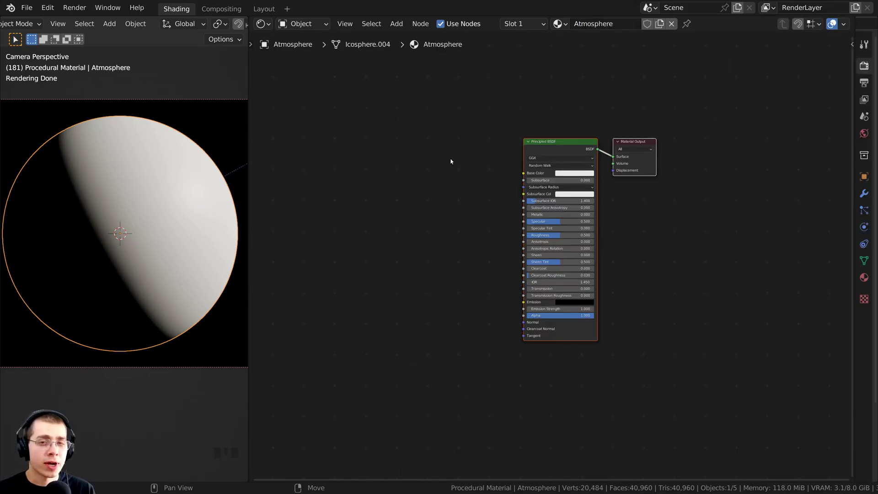
middle_click_drag(476, 173, 517, 197)
scroll(517, 196, "up", 1)
middle_click_drag(516, 166, 529, 171)
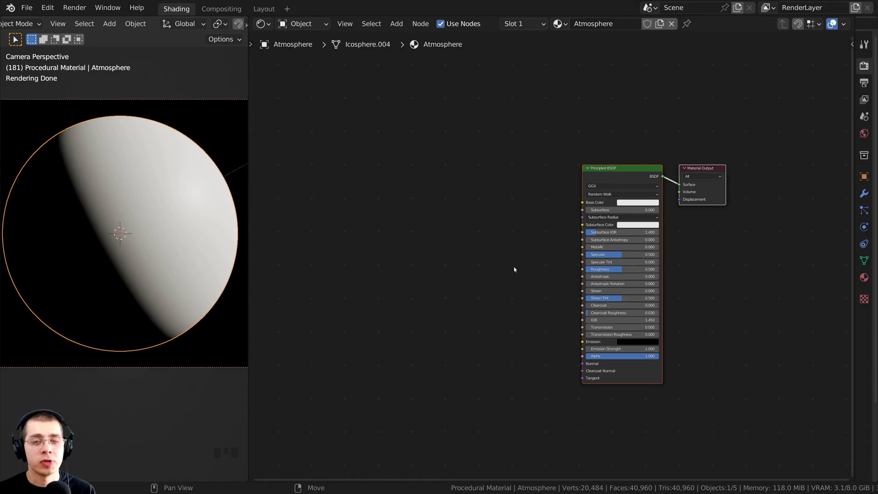
middle_click_drag(517, 255, 533, 256)
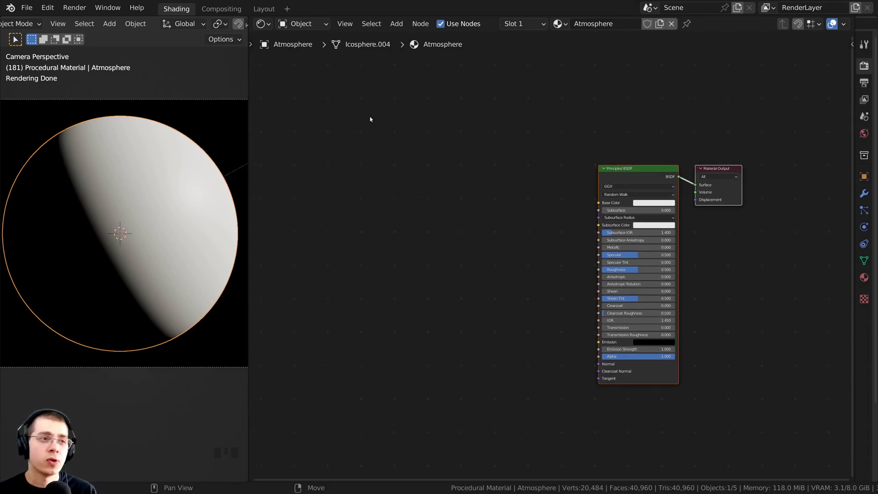
- Check in the add-on preferences that Node Wrangler is enabled
left_click(48, 8)
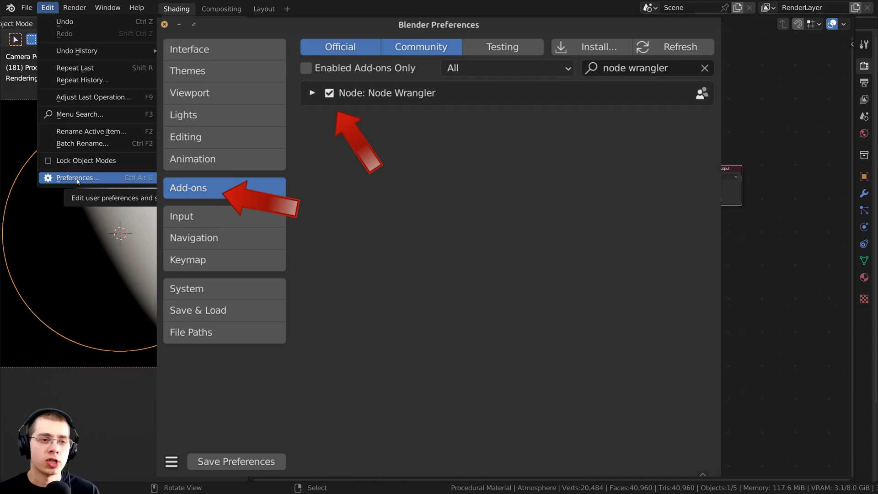
left_click(76, 178)
scroll(537, 261, "up", 3)
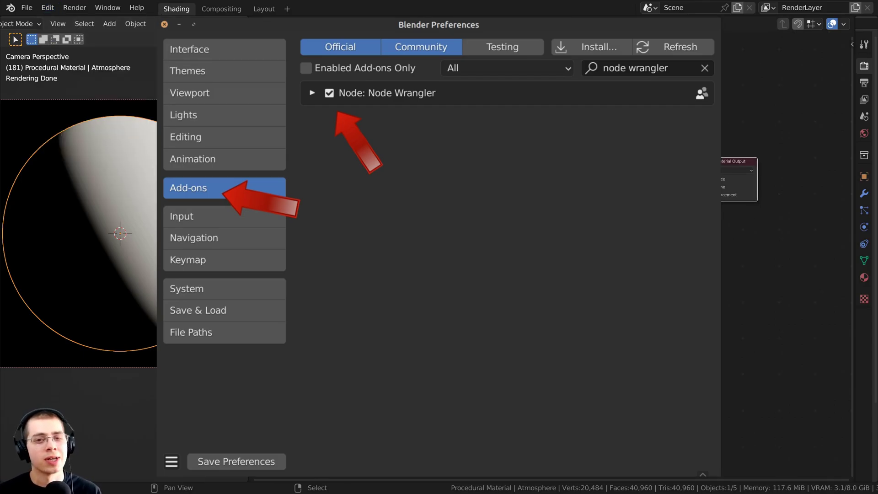
- Add a Texture Coordinate node well to the left of the Principled BSDF
left_click(654, 146)
middle_click_drag(549, 261, 568, 243)
scroll(568, 243, "up", 1)
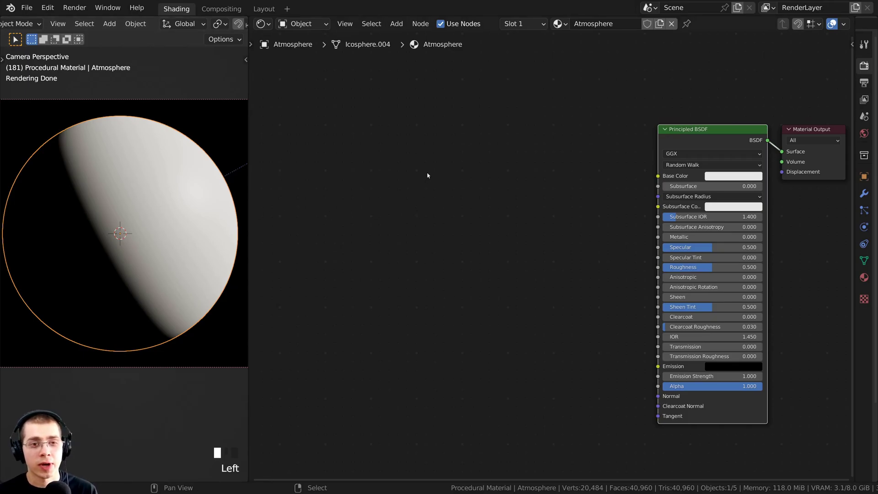
key("shift+a")
left_click(418, 155)
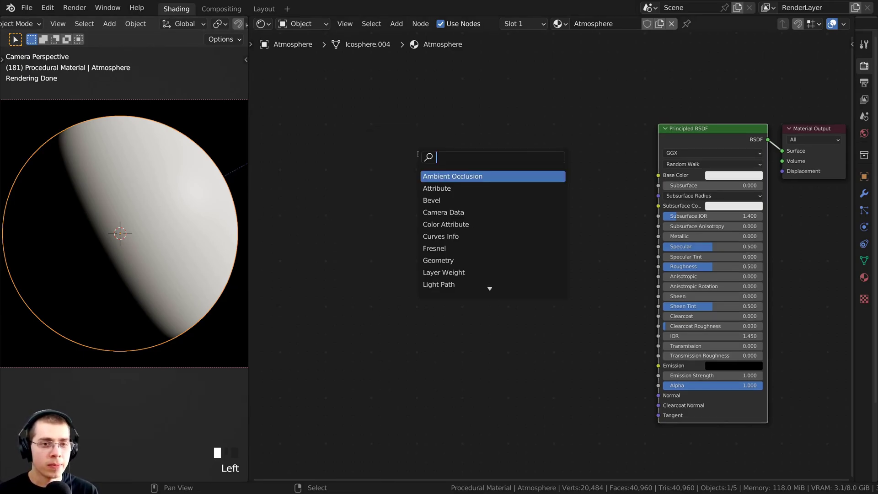
type("texture c")
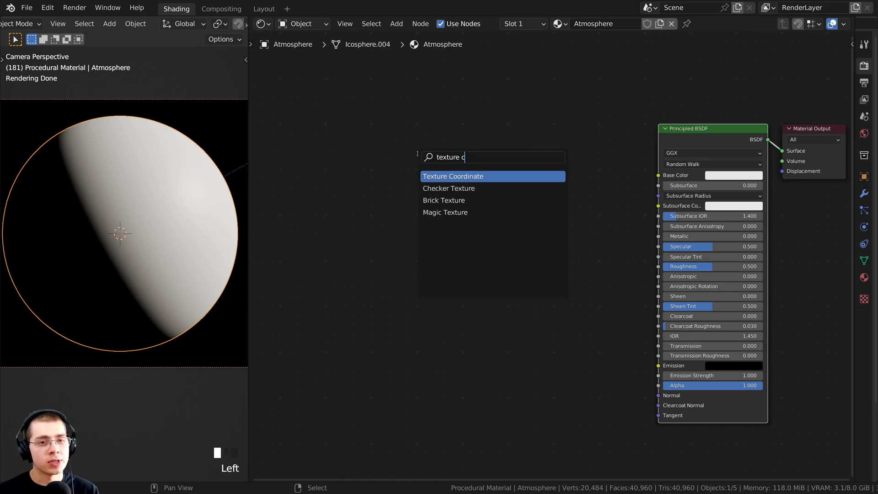
left_click(440, 179)
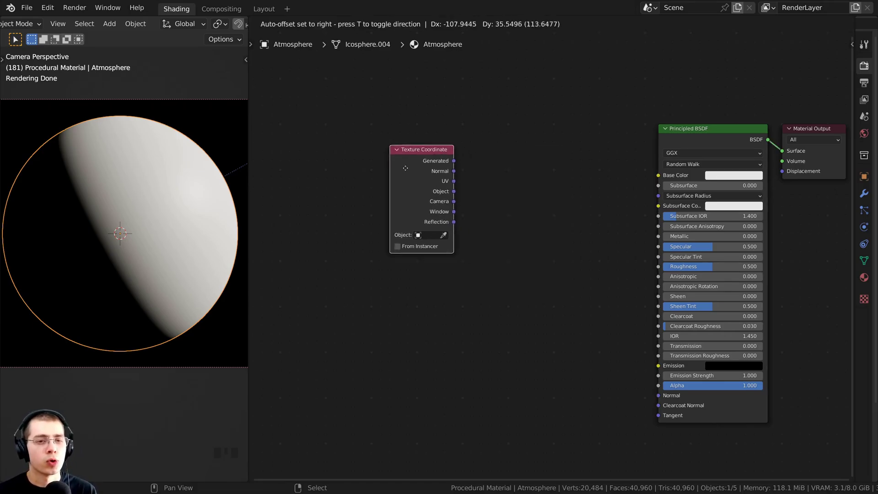
left_click(349, 146)
scroll(352, 295, "down", 2)
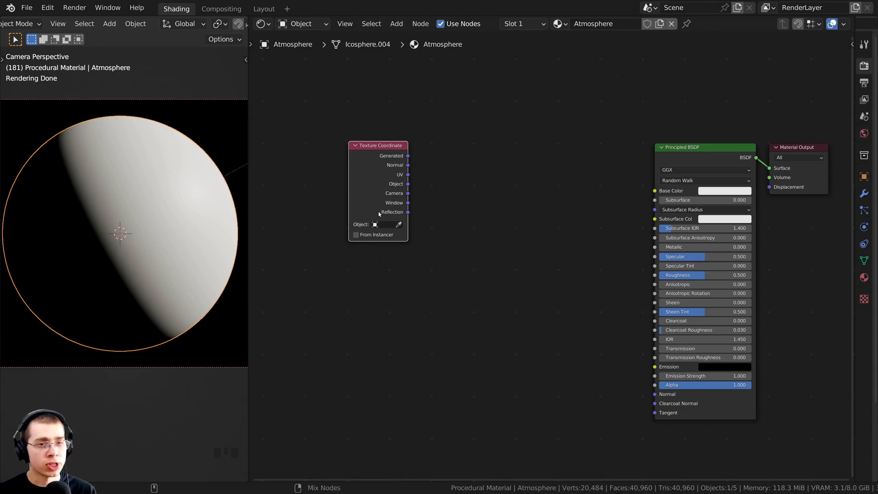
- Preview the Texture Coordinate and Principled BSDF nodes in turn, moving the Principled BSDF down out of the link's way
left_click(371, 173, "ctrl+shift")
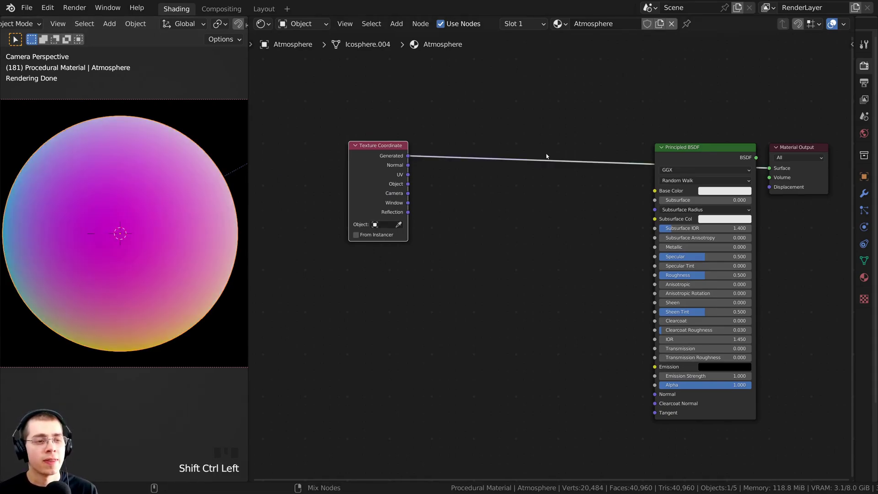
left_click(703, 155, "ctrl+shift")
left_click(387, 176, "ctrl+shift")
left_click_drag(682, 154, 634, 219)
left_click(635, 218, "ctrl+shift")
left_click(633, 183, "ctrl+shift")
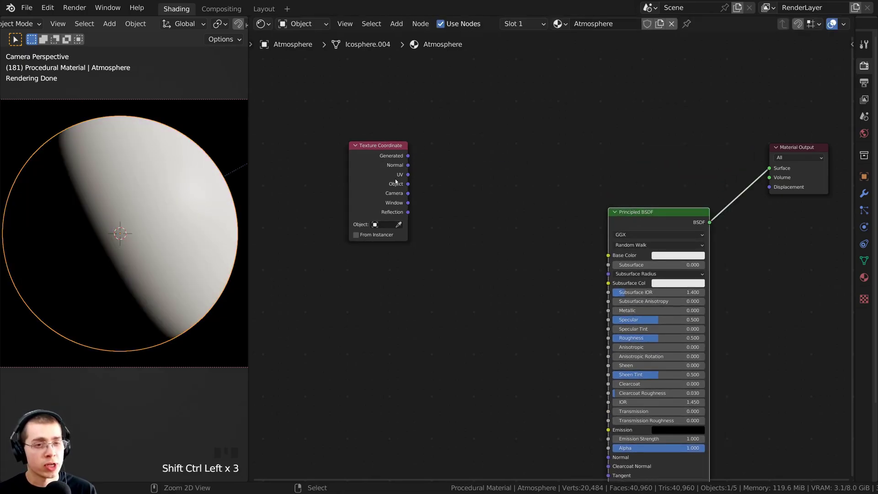
left_click(371, 168, "ctrl+shift")
left_click(365, 159, "ctrl+shift")
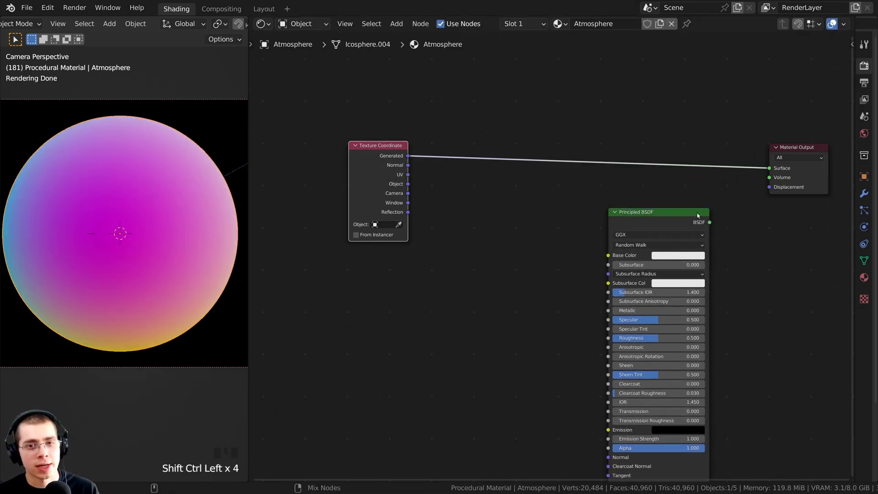
left_click(656, 216, "ctrl+shift")
left_click(381, 180, "ctrl+shift")
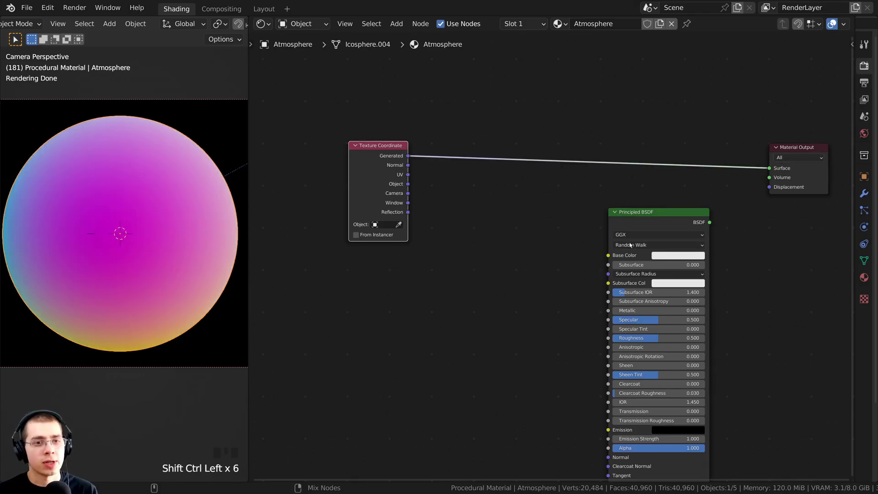
- Cycle the preview through the Texture Coordinate outputs and leave Object connected to the material output's Surface
left_click(359, 198, "ctrl+shift")
left_click(359, 197, "ctrl+shift")
scroll(400, 316, "up", 2)
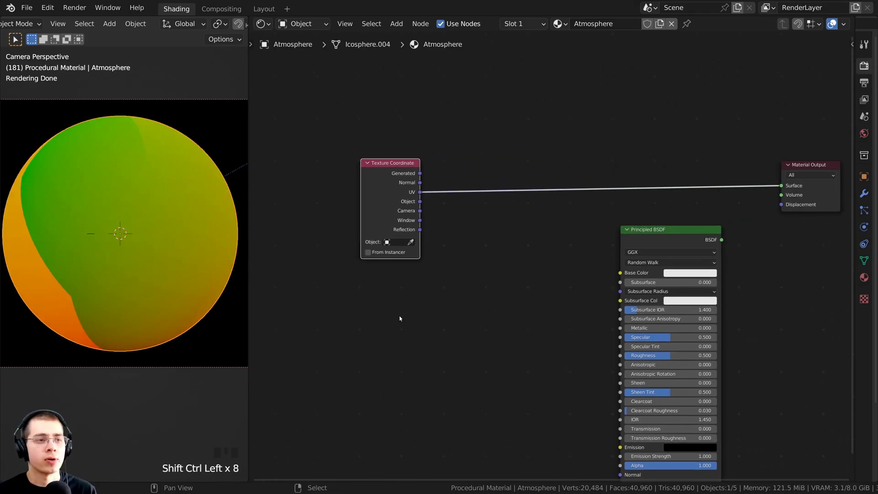
left_click(361, 192, "ctrl+shift")
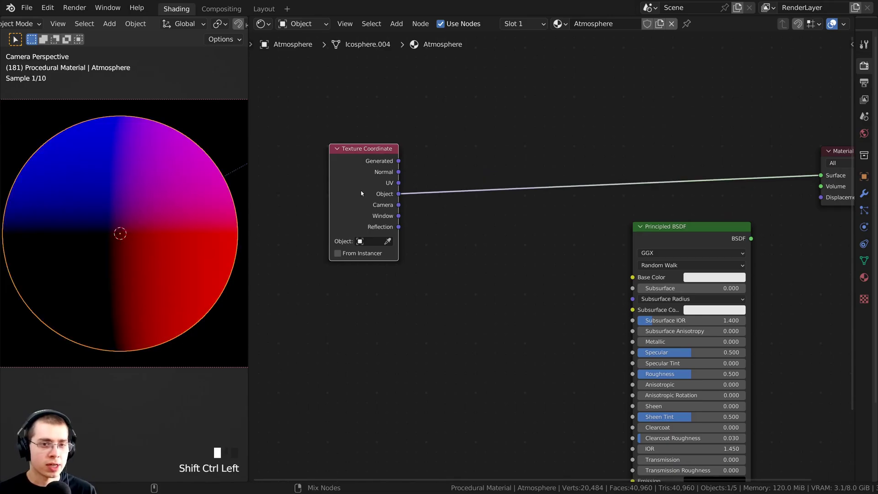
left_click(361, 192, "ctrl+shift")
left_click(361, 192, "ctrl+shift")
left_click(360, 192, "ctrl+shift")
left_click(361, 192, "ctrl+shift")
left_click(360, 192, "ctrl+shift")
left_click(361, 192, "ctrl+shift")
left_click(360, 191, "ctrl+shift")
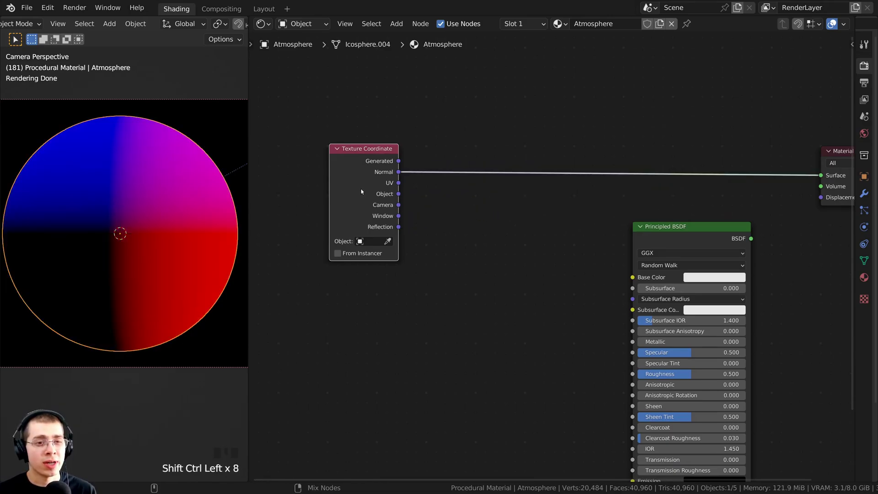
left_click(360, 192, "ctrl+shift")
left_click(361, 191, "ctrl+shift")
- Examine from several angles how the Object coordinates color the different sides of the sphere
middle_click_drag(124, 256, 131, 289)
scroll(131, 289, "up", 3)
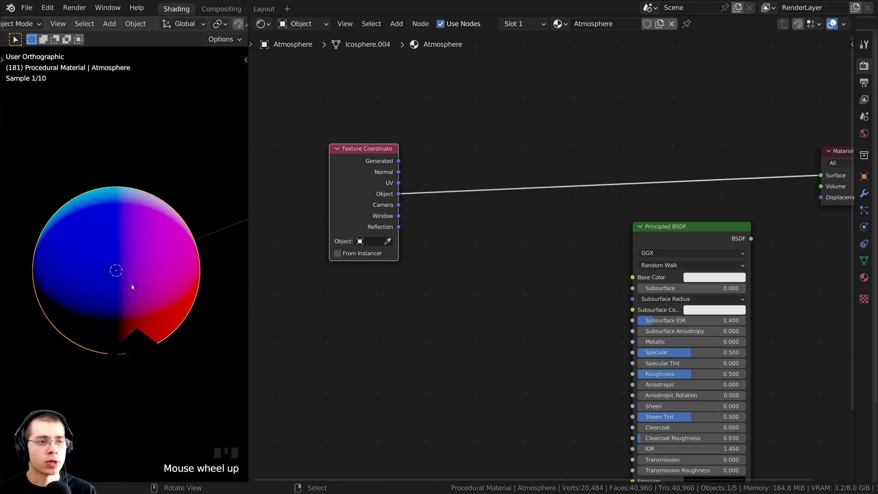
middle_click_drag(147, 338, 147, 269)
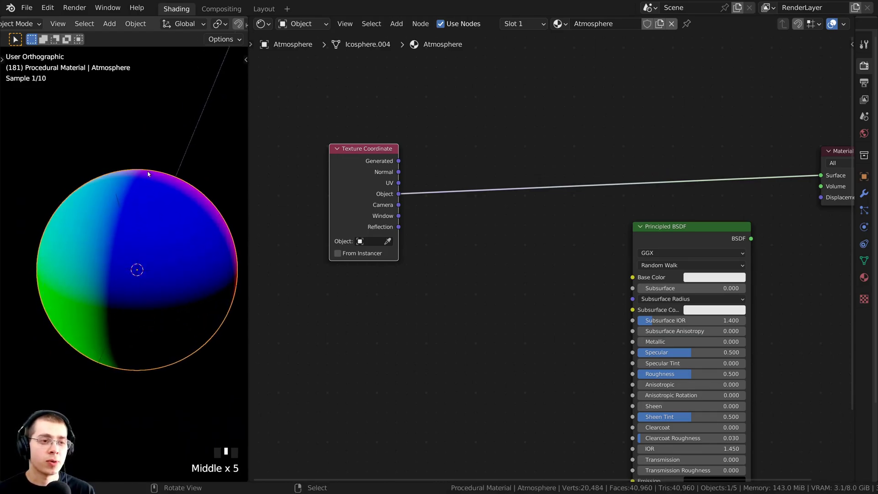
middle_click_drag(130, 206, 75, 279)
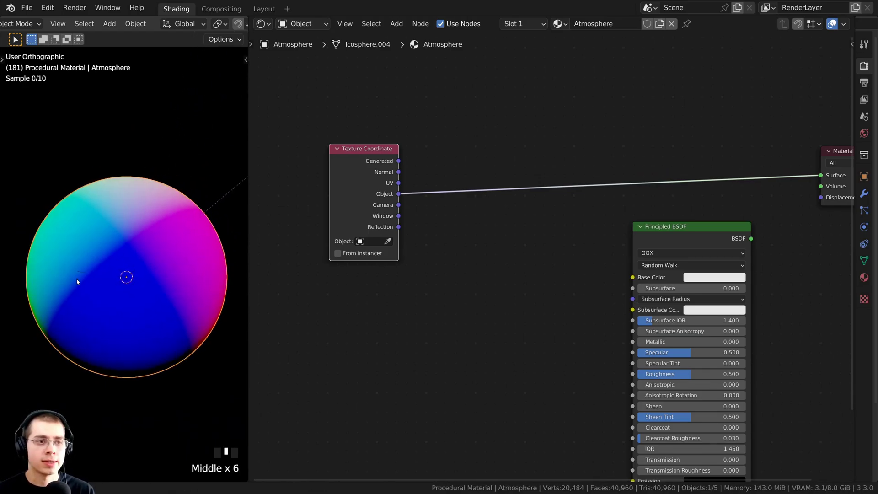
middle_click_drag(126, 212, 135, 149)
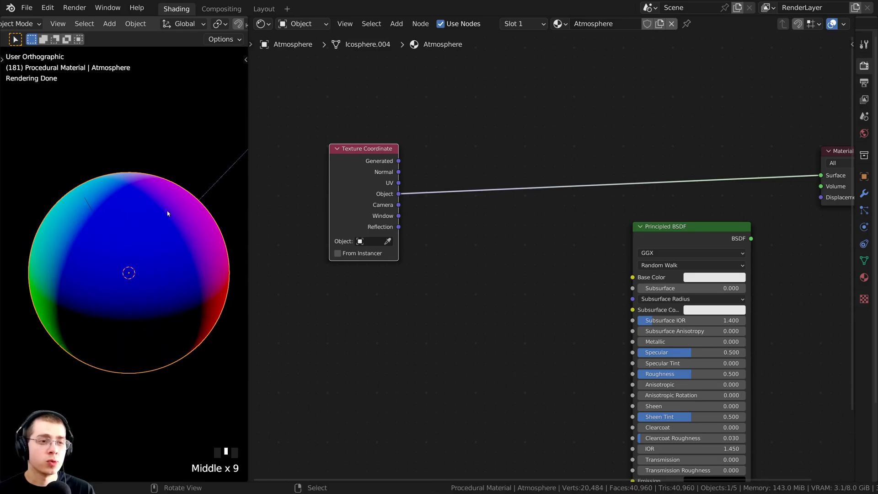
middle_click_drag(169, 211, 165, 190)
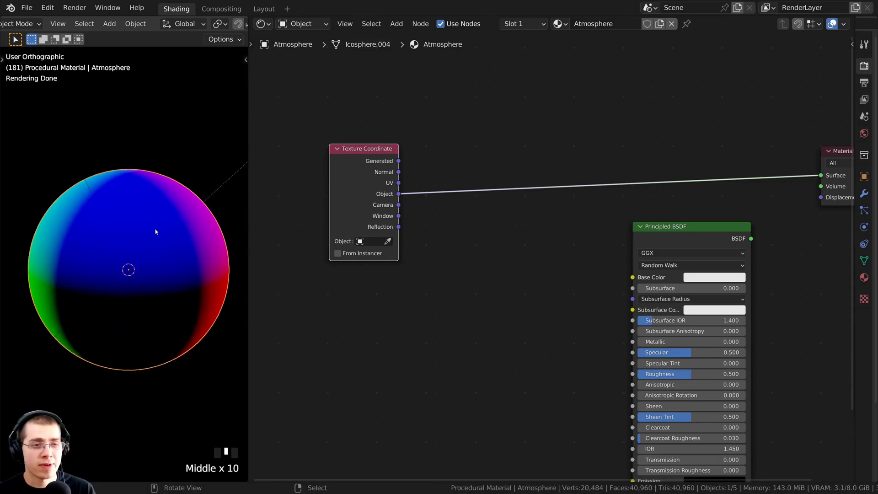
middle_click_drag(155, 240, 152, 254)
scroll(157, 181, "down", 1)
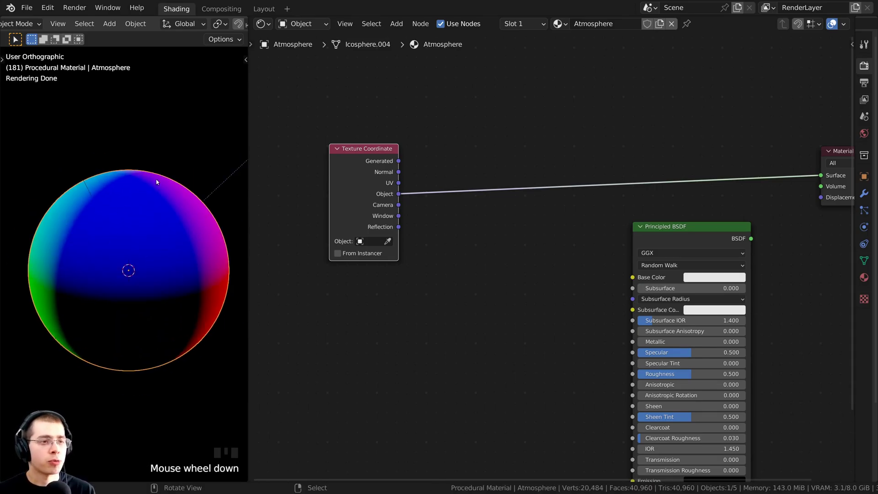
middle_click_drag(179, 195, 178, 227)
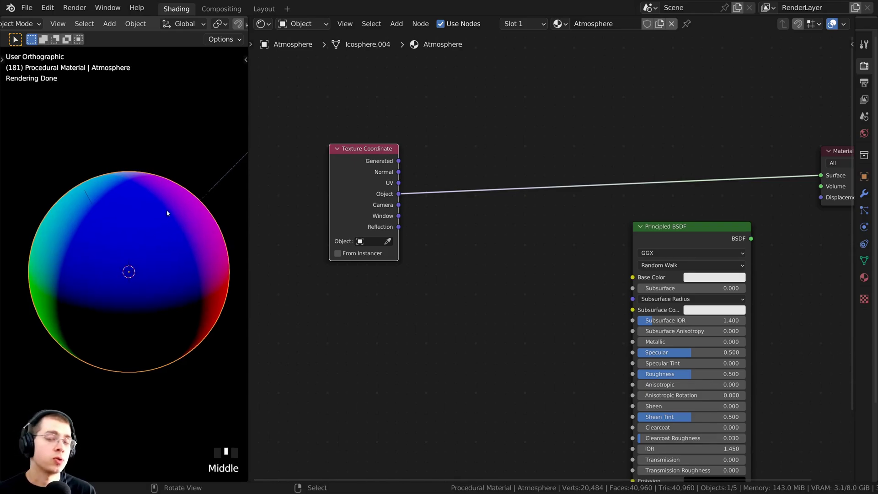
middle_click_drag(128, 278, 131, 274)
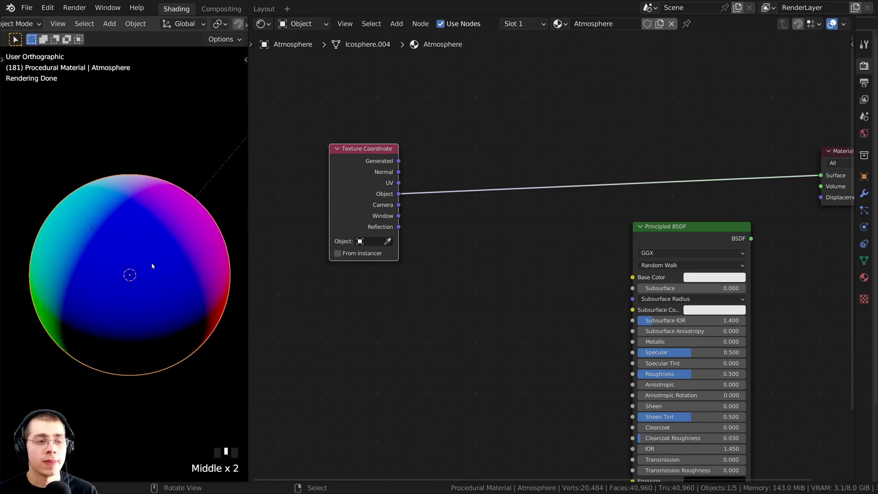
- Insert a Separate XYZ node on the link between the Object coordinates and the material output
scroll(412, 174, "up", 1)
key("shift+a")
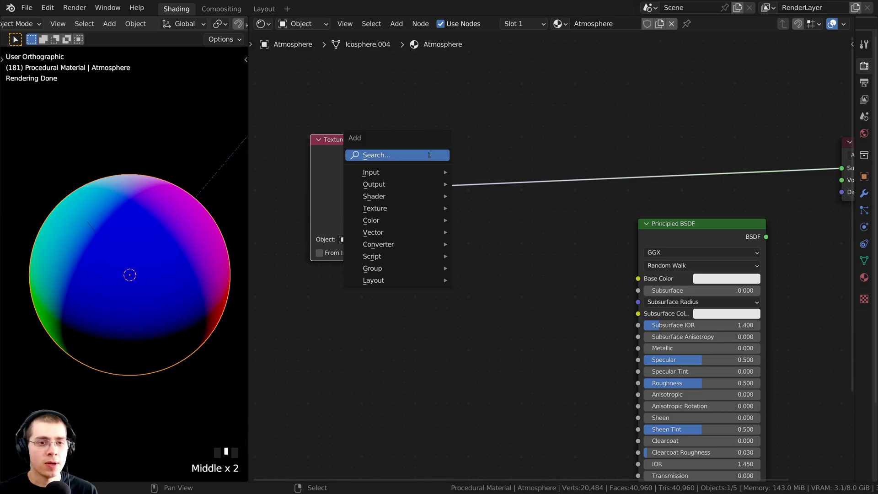
left_click(430, 156)
type("sep")
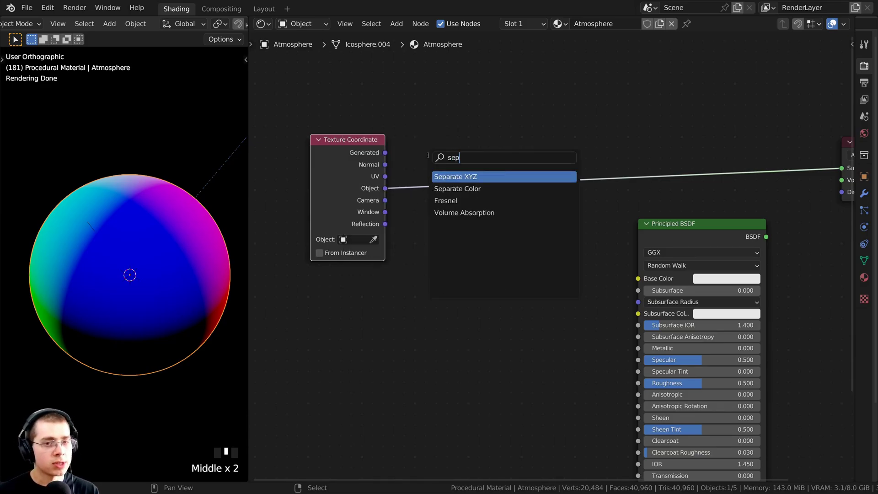
left_click(454, 178)
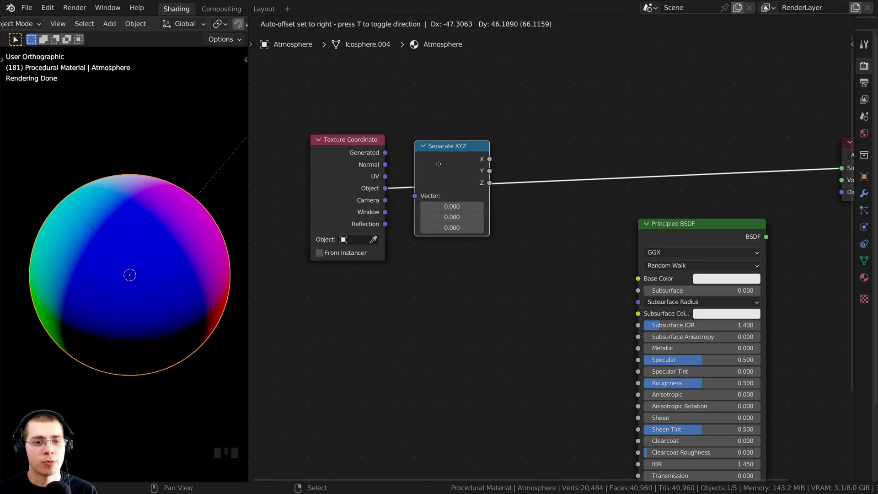
left_click(451, 163)
- Cycle the Separate XYZ preview on the sphere from X through to the Z output
middle_click_drag(202, 250, 219, 250)
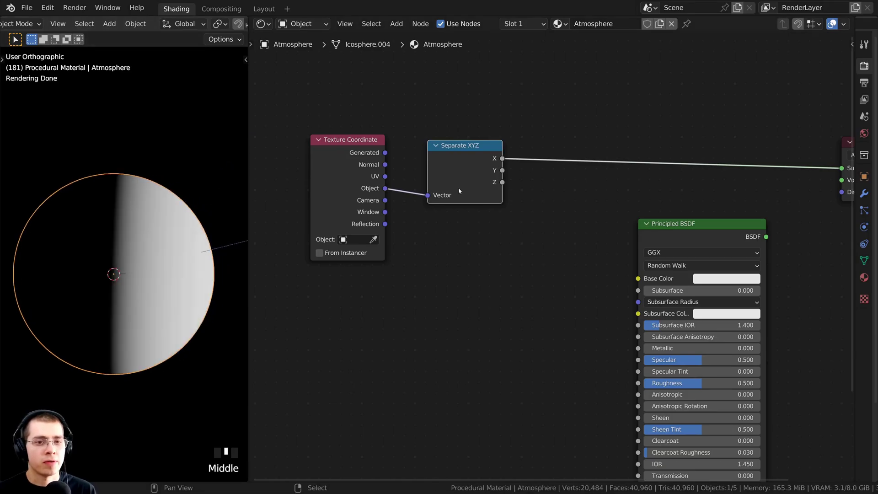
left_click(470, 161, "ctrl+shift")
left_click(469, 160, "ctrl+shift")
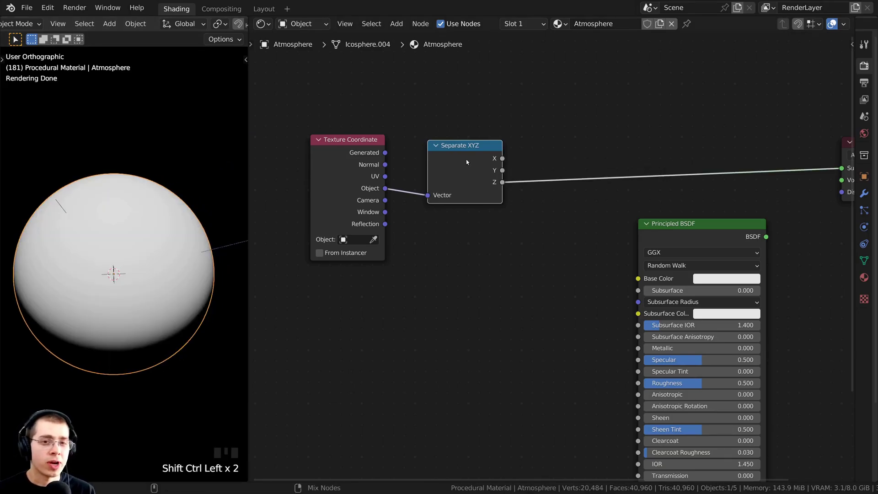
- Preview the X, Y and Z outputs of Separate XYZ once more and examine the Z gradient on the sphere
left_click(471, 160, "ctrl+shift")
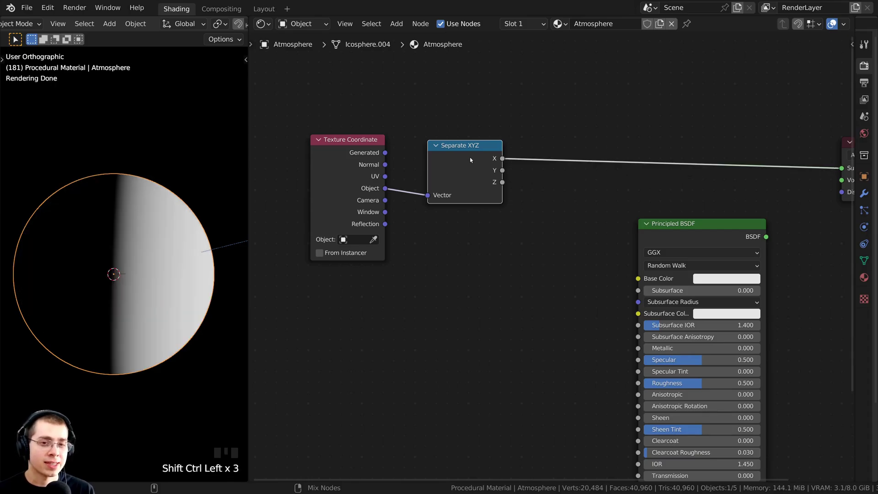
left_click(470, 160, "ctrl+shift")
left_click(471, 159, "ctrl+shift")
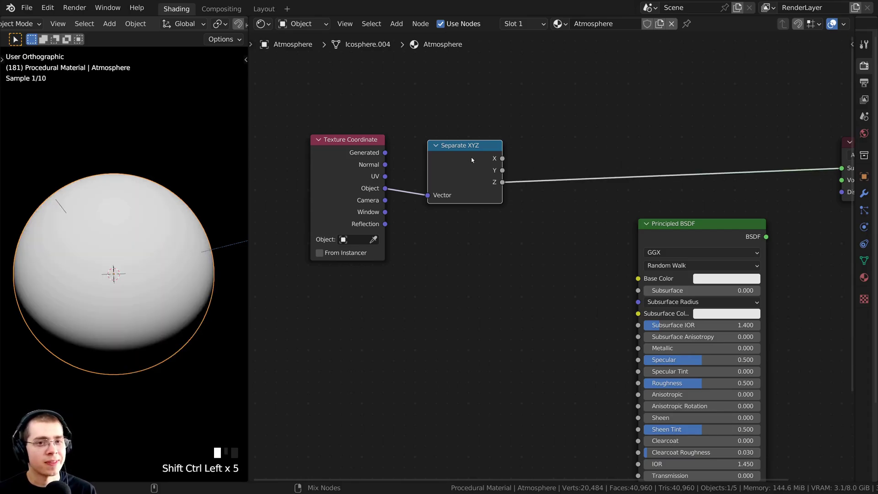
middle_click_drag(81, 405, 115, 244)
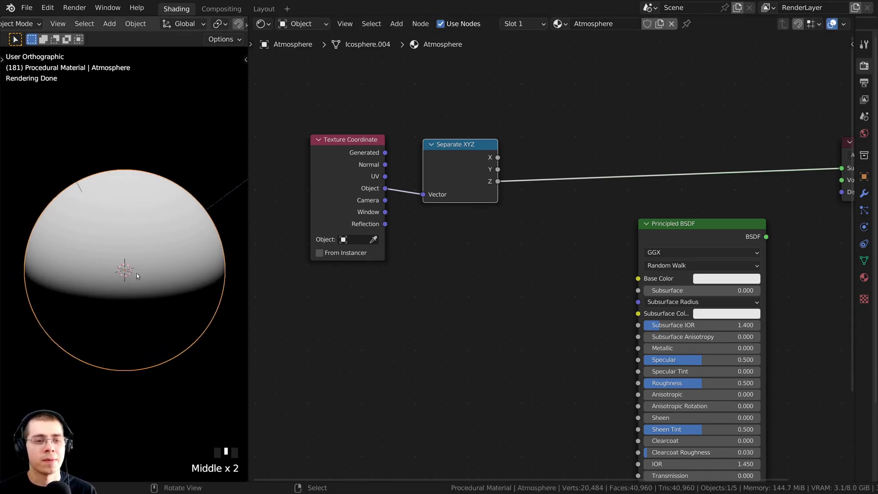
scroll(128, 266, "up", 3)
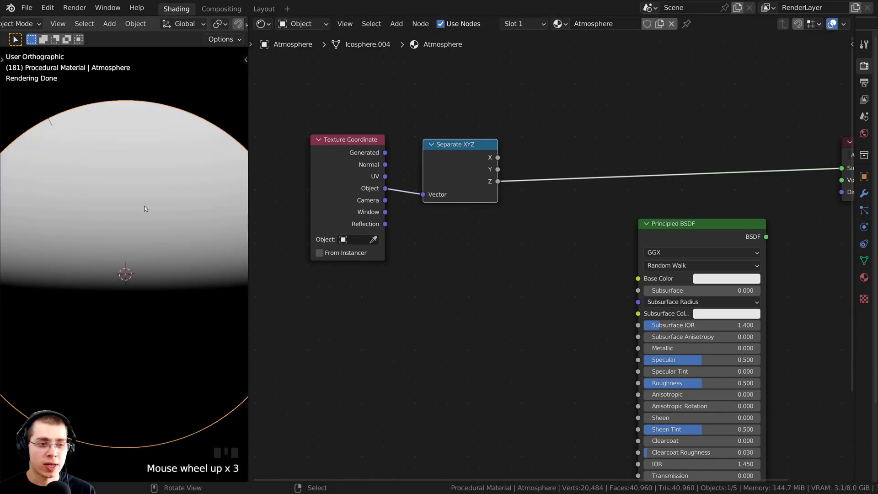
scroll(134, 210, "down", 1)
scroll(142, 263, "up", 2)
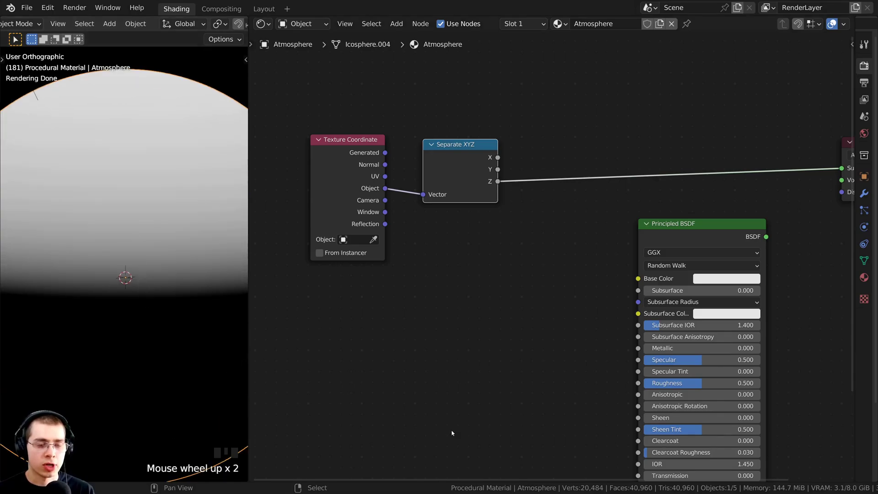
- Insert a ColorRamp node on the link between the Separate XYZ Z output and the material output
middle_click_drag(471, 223, 459, 233)
key("shift+a")
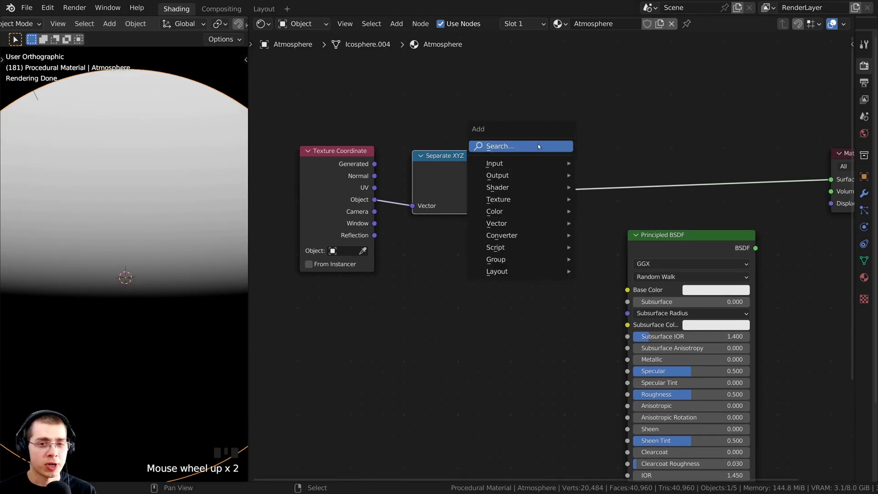
left_click(535, 145)
type("c")
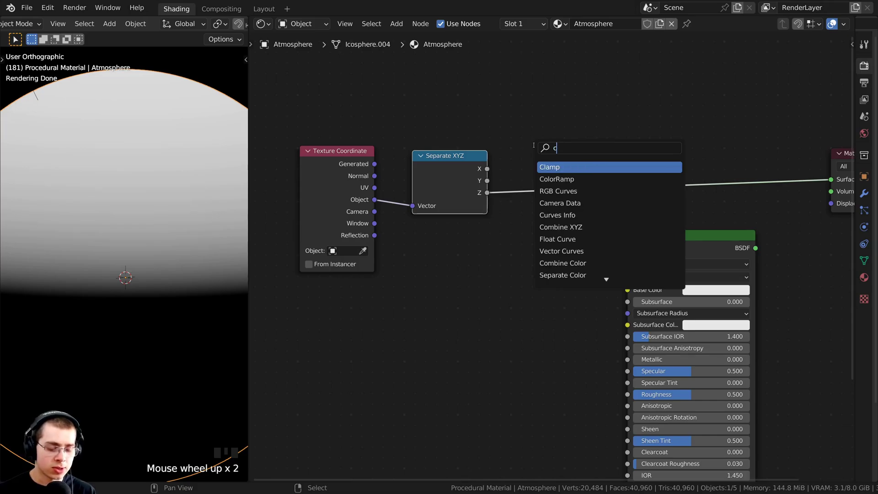
type("ol")
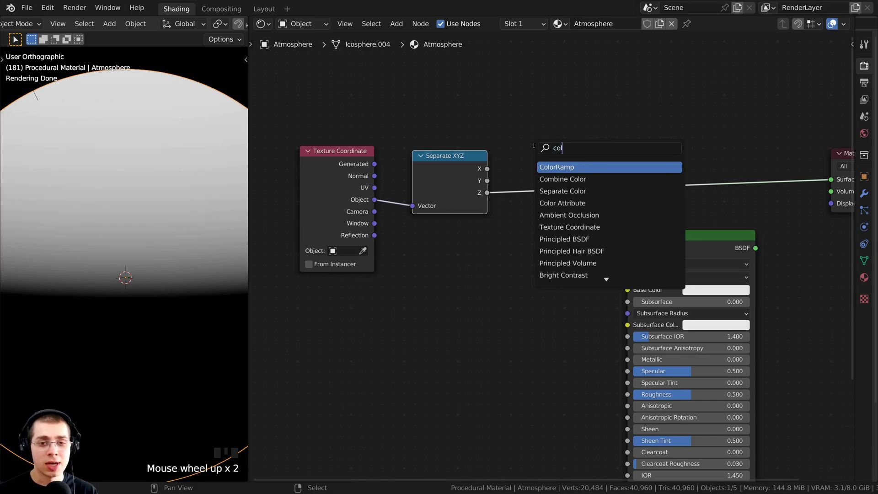
left_click(557, 167)
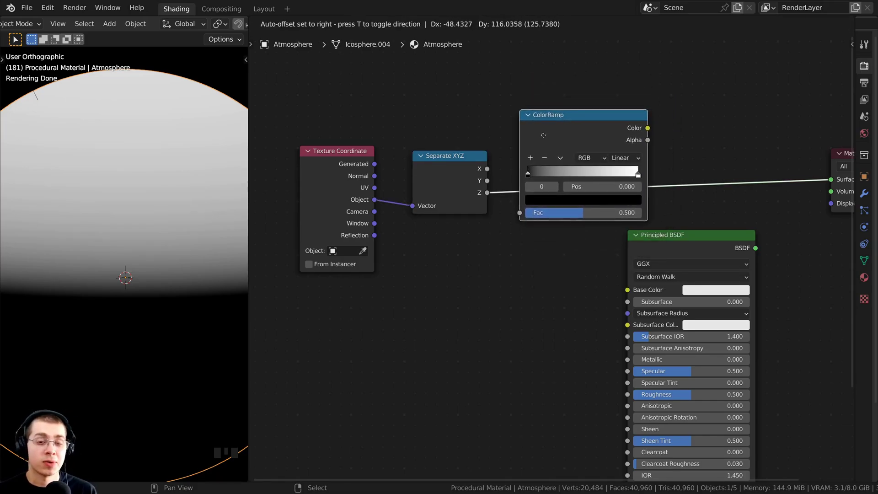
left_click(539, 129)
left_click_drag(586, 124, 566, 124)
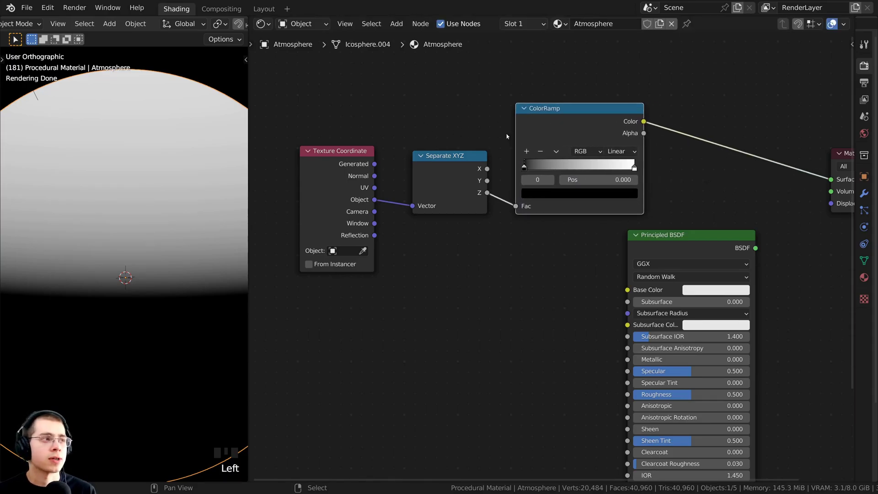
- Move the ColorRamp's white stop close to the black one, at about position 0.104, to sharpen the gradient edge
middle_click_drag(506, 137, 504, 150)
scroll(550, 174, "up", 4)
scroll(123, 247, "down", 2)
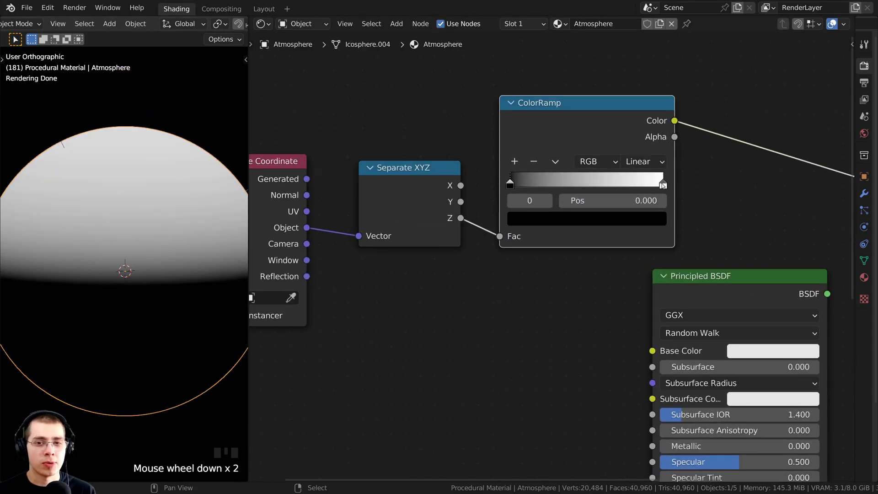
left_click(663, 185)
left_click_drag(663, 185, 535, 185)
middle_click_drag(549, 196, 567, 223)
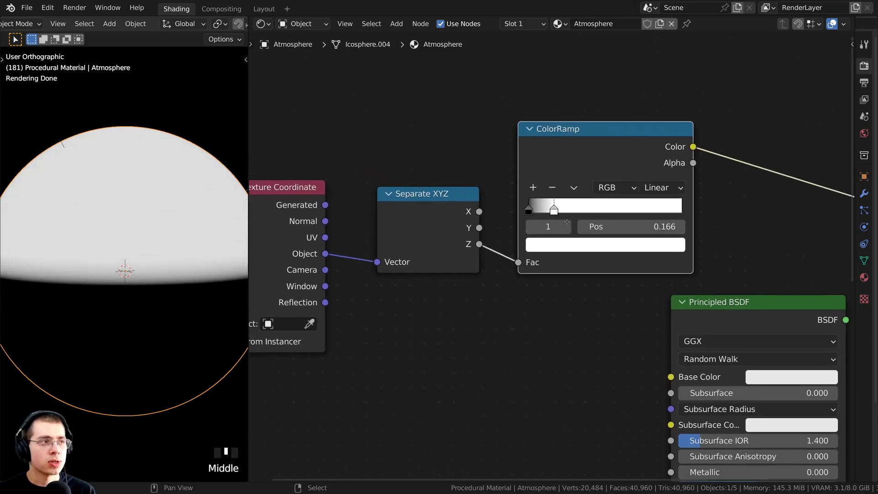
scroll(567, 222, "up", 2)
left_click_drag(564, 201, 552, 201)
scroll(116, 227, "up", 3)
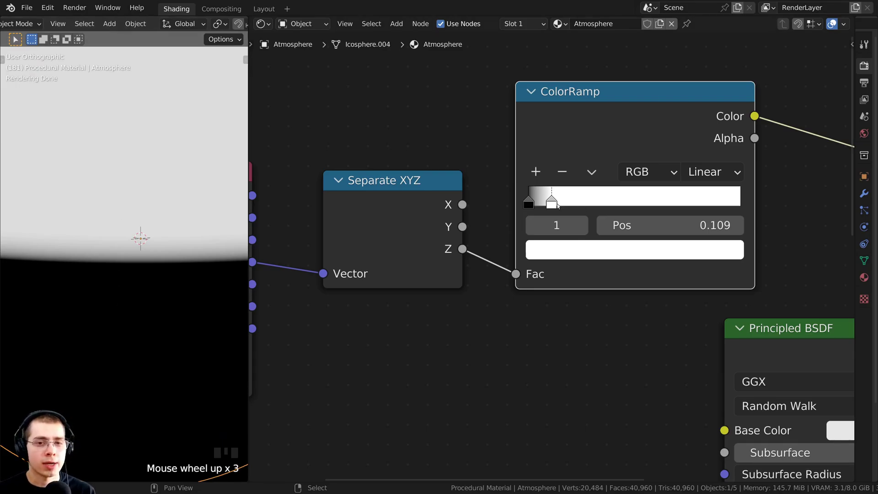
scroll(557, 205, "up", 3)
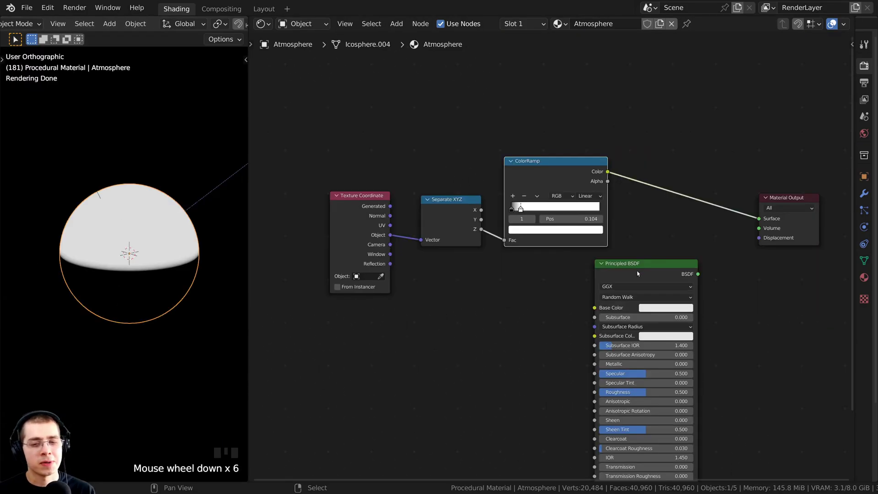
- Delete the unused Principled BSDF node from the Atmosphere material
left_click(642, 275)
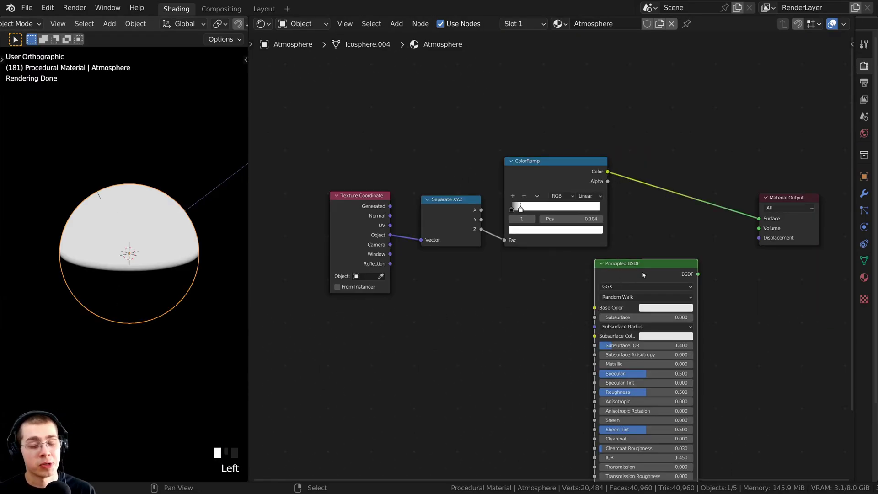
left_click_drag(650, 275, 673, 277)
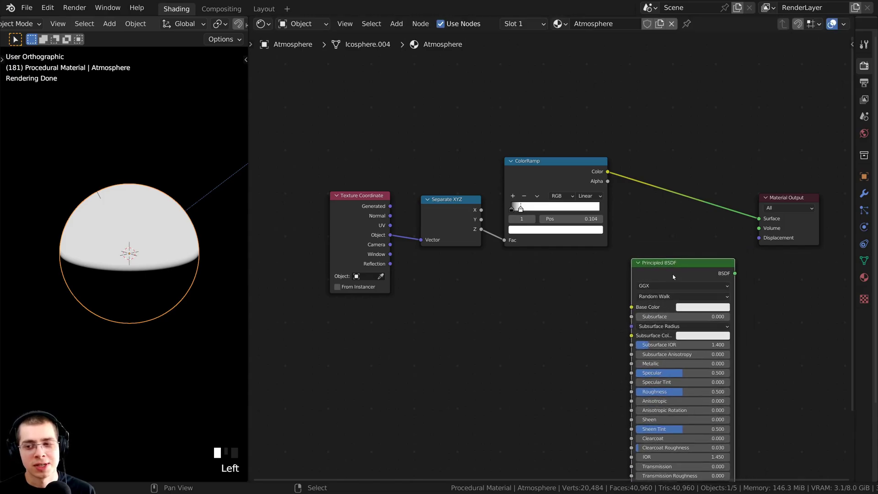
key("x")
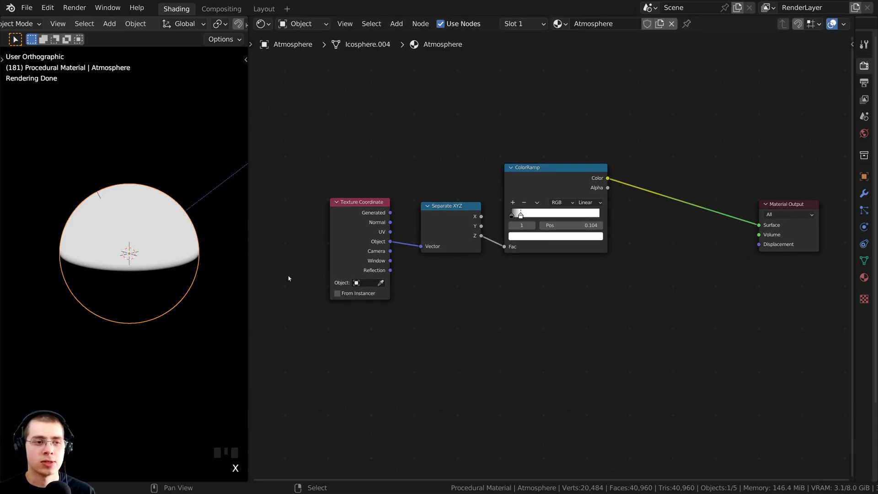
- Try moving the Sun light around the sphere to check whether the gradient follows it, and cancel the move
middle_click_drag(128, 251, 128, 252)
right_click(222, 190)
scroll(211, 230, "down", 3)
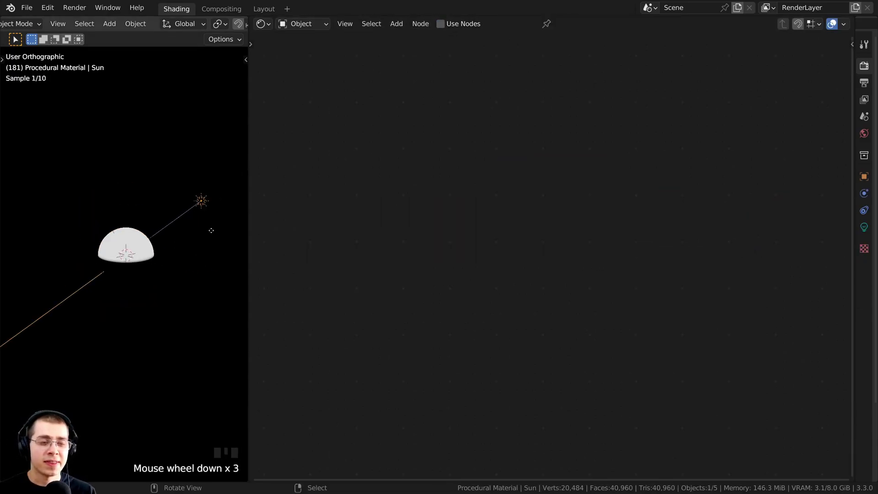
key("g")
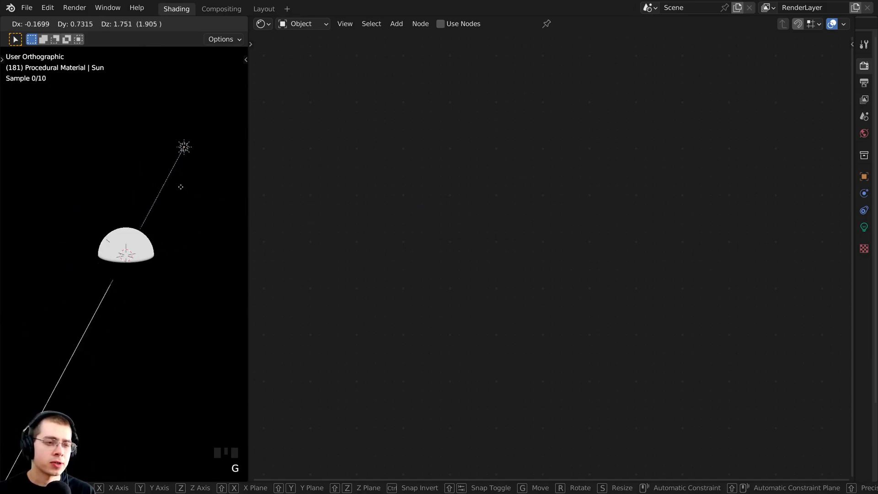
left_click(197, 240)
scroll(167, 366, "up", 4)
scroll(133, 215, "down", 2)
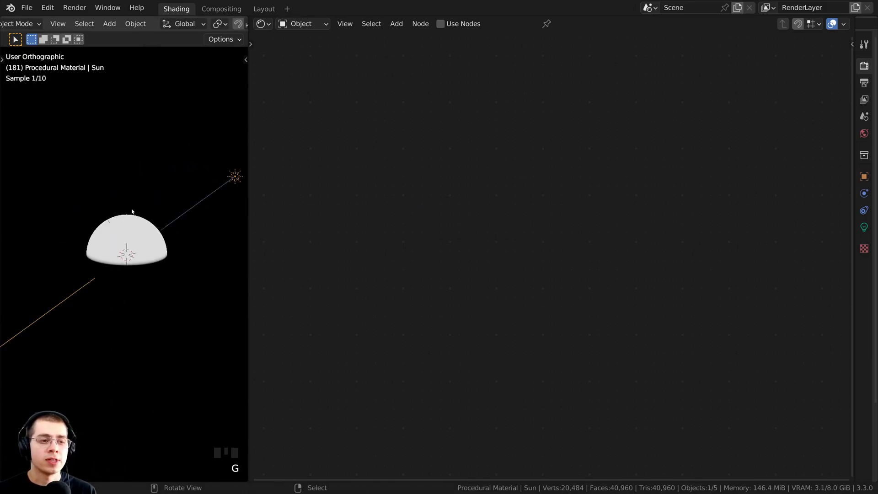
- Select the Atmosphere sphere and set the Texture Coordinate node's Object to Empty, sampled from the scene
right_click(99, 234)
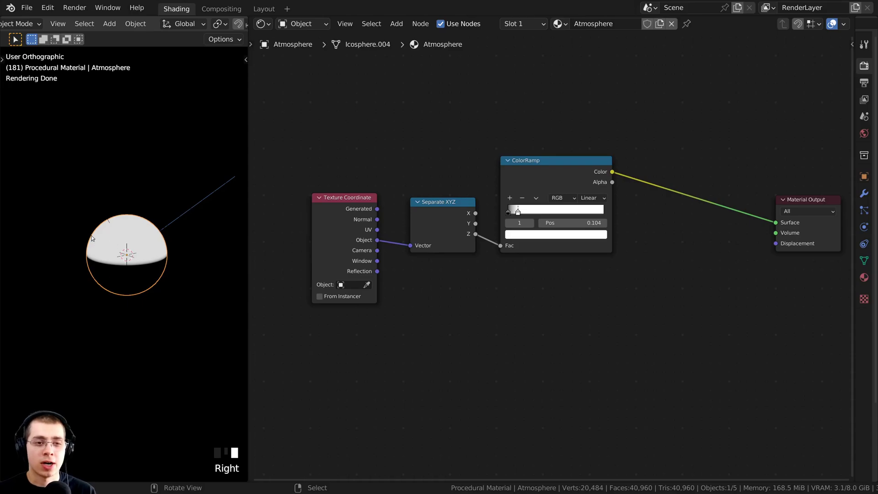
scroll(132, 277, "up", 2)
scroll(411, 192, "up", 2)
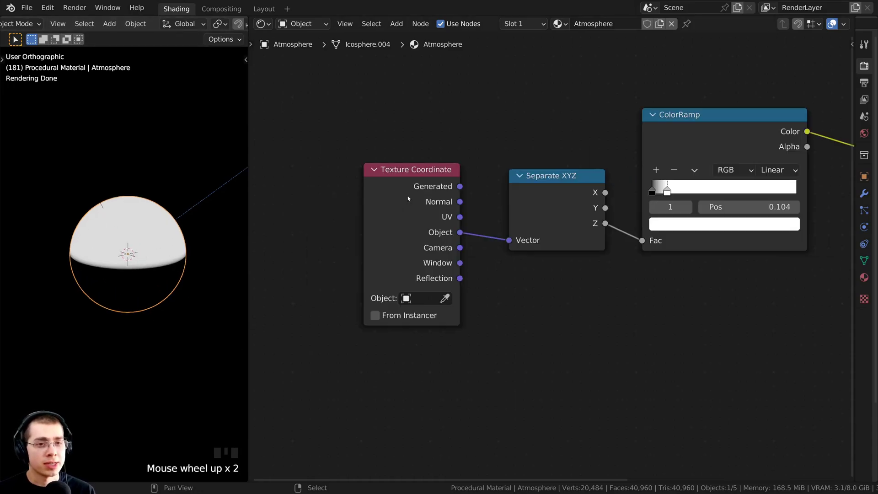
left_click_drag(412, 193, 405, 164)
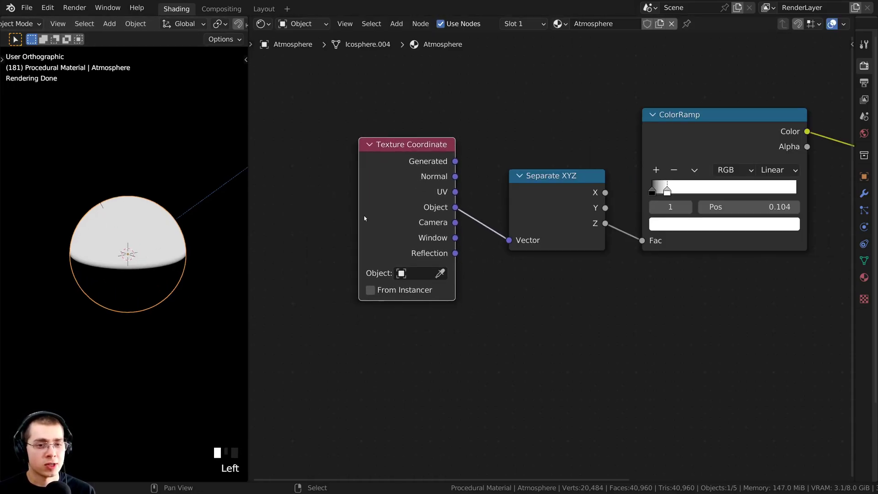
left_click(427, 274)
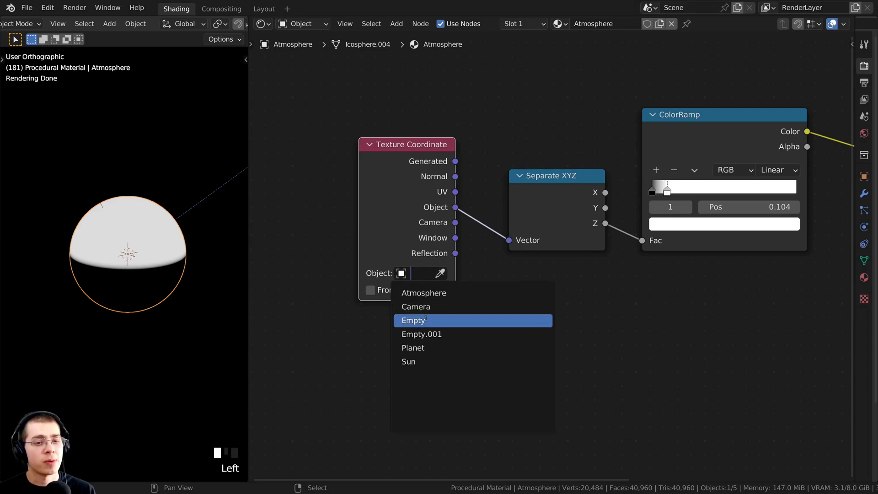
left_click(439, 273)
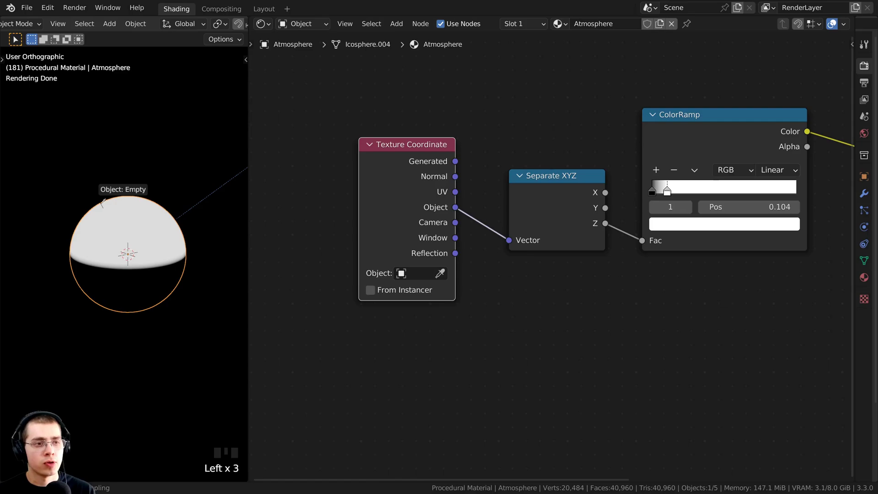
left_click(103, 202)
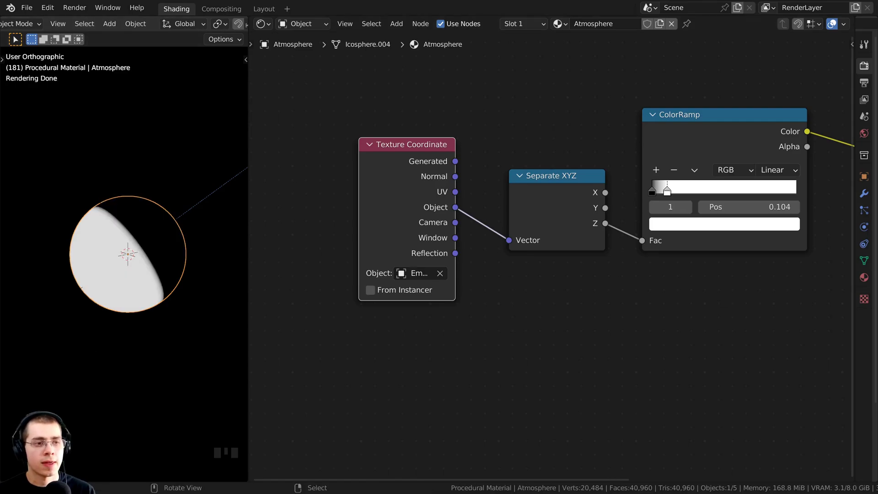
- Widen the Texture Coordinate node so its object name is readable, and shift Separate XYZ slightly closer to it
scroll(117, 363, "down", 2)
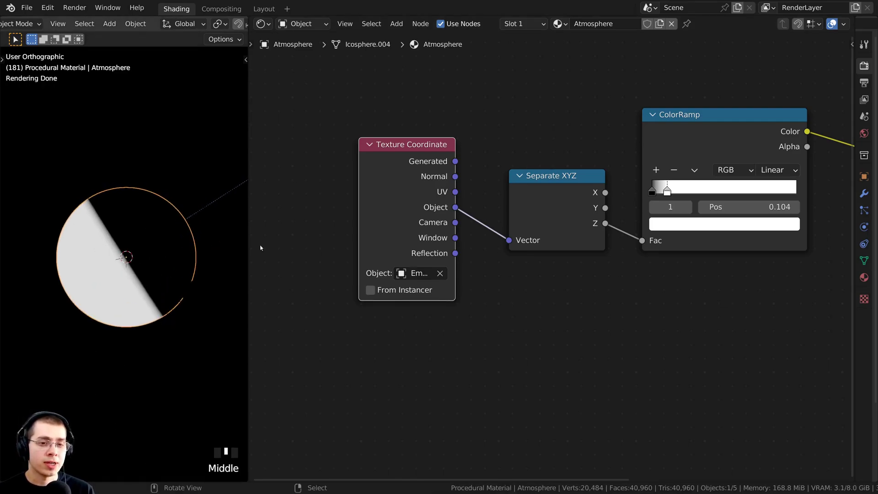
left_click_drag(358, 222, 311, 224)
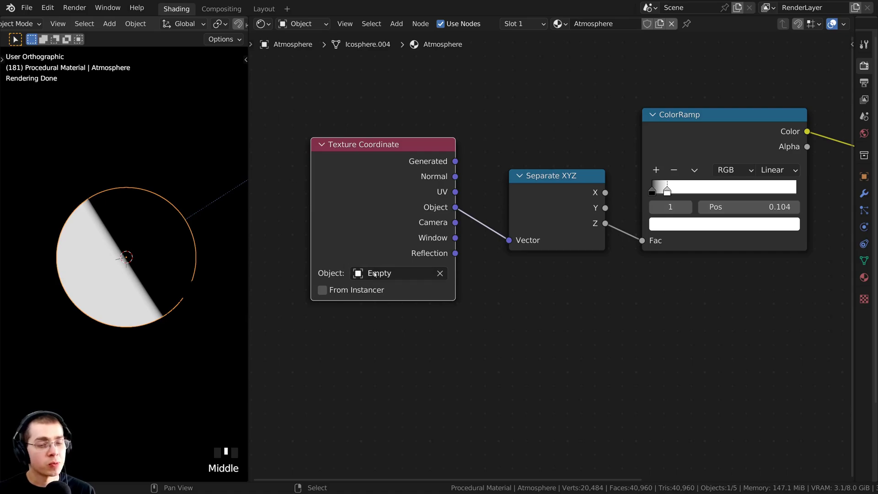
scroll(160, 234, "down", 3)
scroll(161, 234, "up", 2)
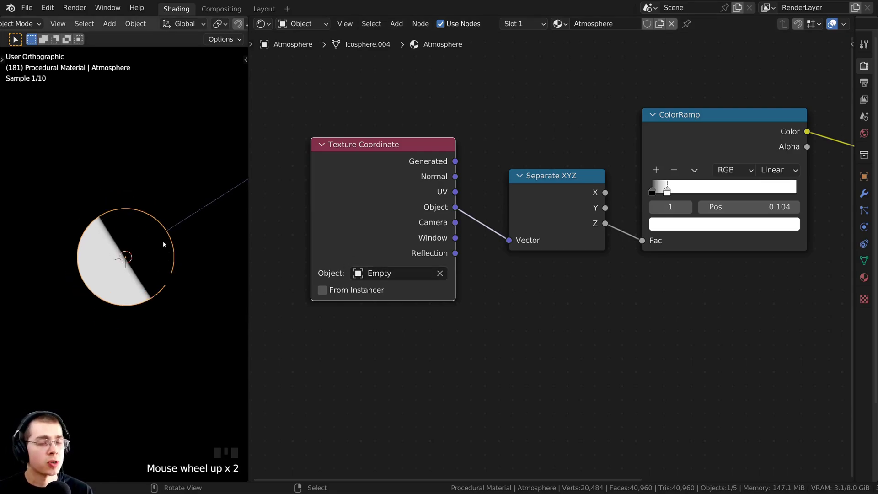
left_click_drag(586, 206, 582, 206)
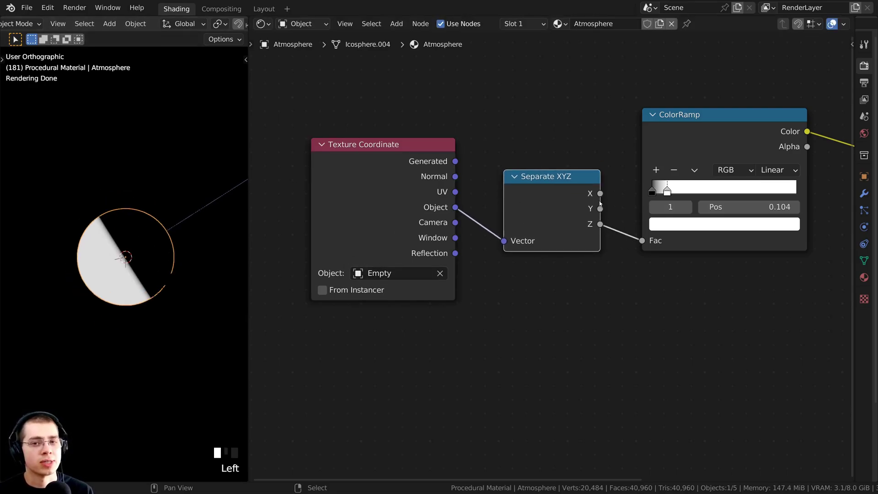
- Test-move the Sun light to check the gradient against the Empty's direction, cancel the move and reselect the Atmosphere sphere
left_click(221, 195)
scroll(208, 261, "up", 1)
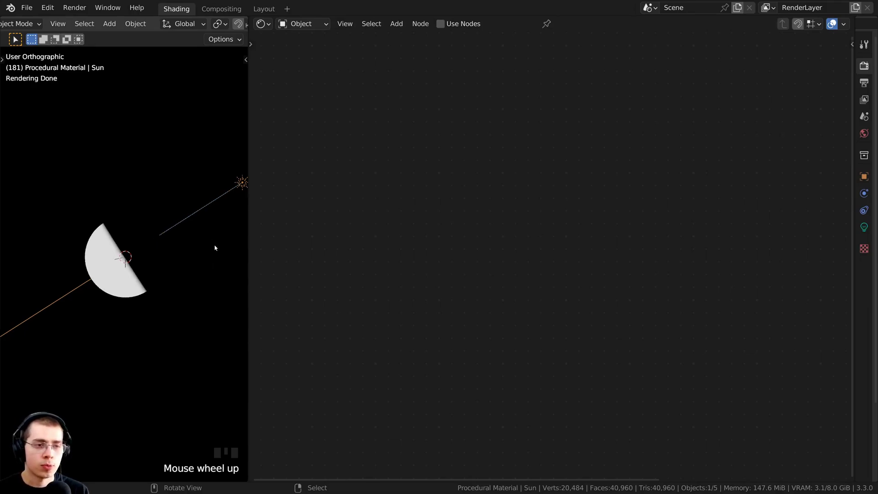
key("g")
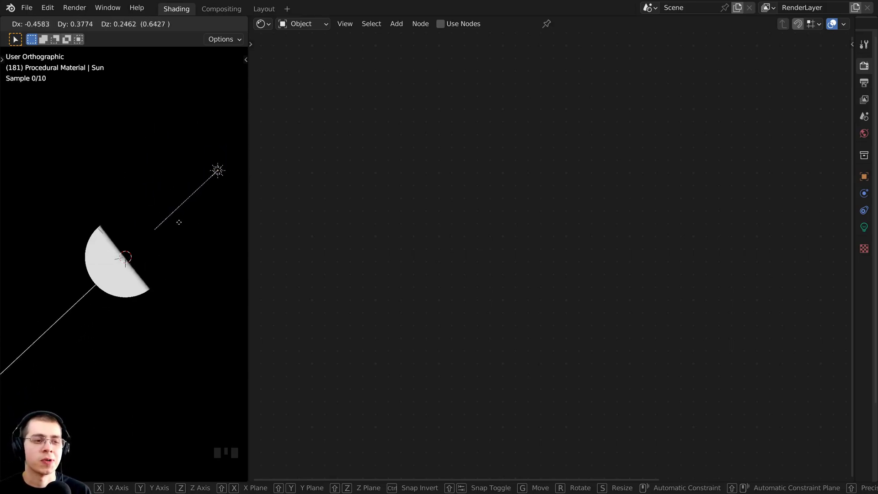
right_click(154, 222)
right_click(100, 226)
scroll(100, 226, "up", 3)
scroll(503, 228, "down", 3)
- Move the ColorRamp node closer to Separate XYZ and inspect the light and dark sides of the sphere
middle_click_drag(516, 227, 467, 256)
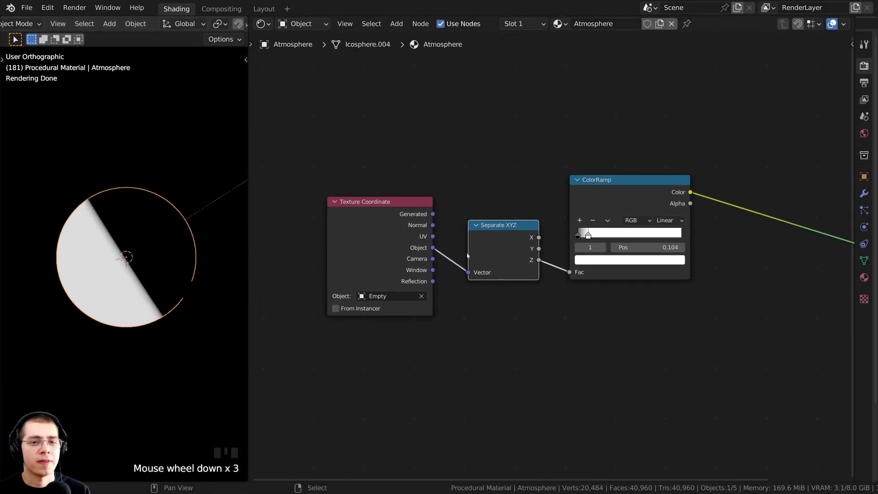
left_click_drag(579, 211, 570, 218)
scroll(171, 220, "up", 2)
middle_click_drag(171, 219, 85, 159)
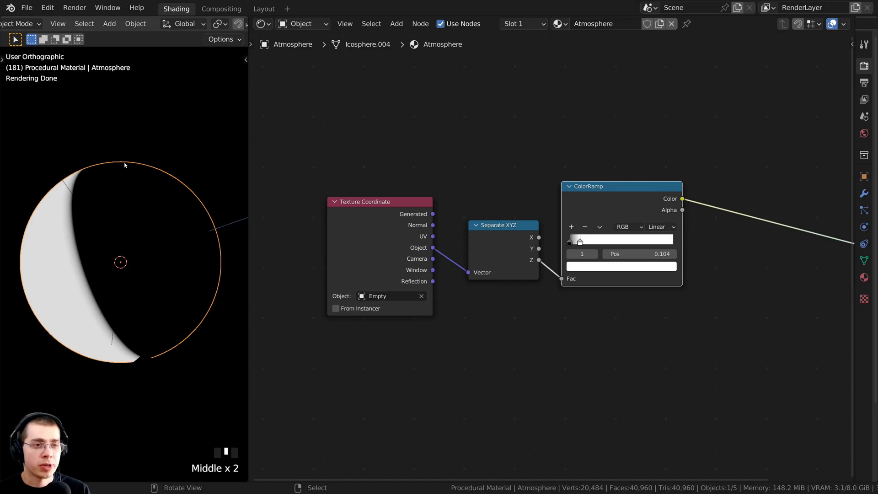
scroll(215, 277, "up", 2)
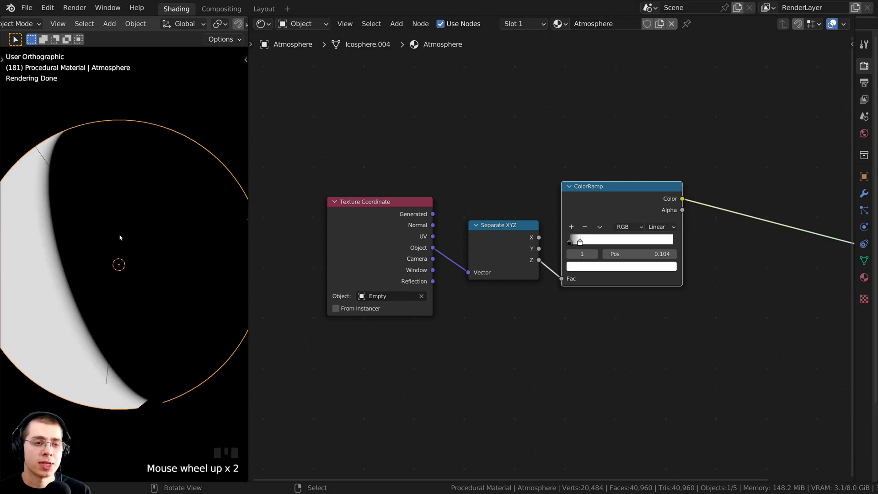
scroll(441, 258, "down", 2)
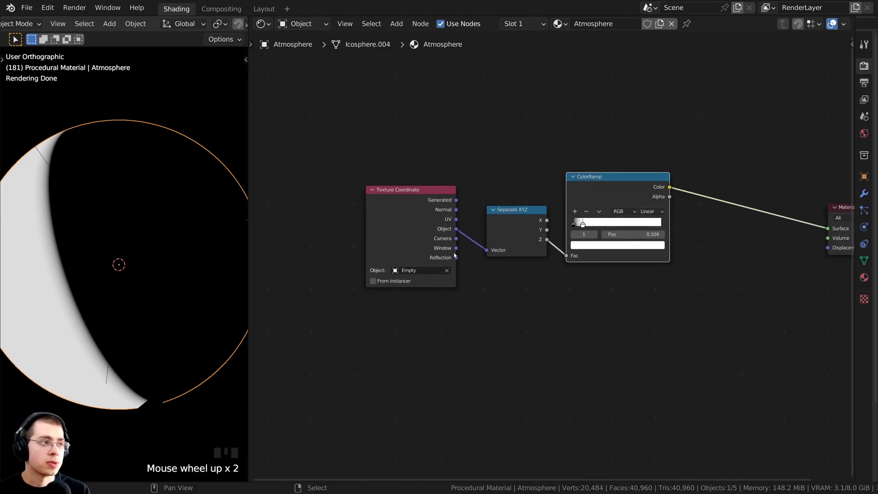
- Add a Layer Weight node to the Atmosphere material, directly below the Texture Coordinate node
key("shift+a")
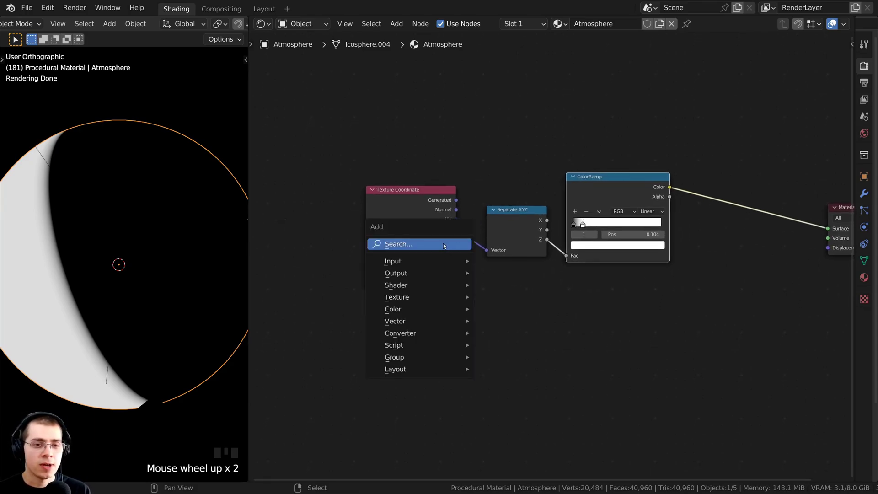
left_click(443, 245)
type("laye")
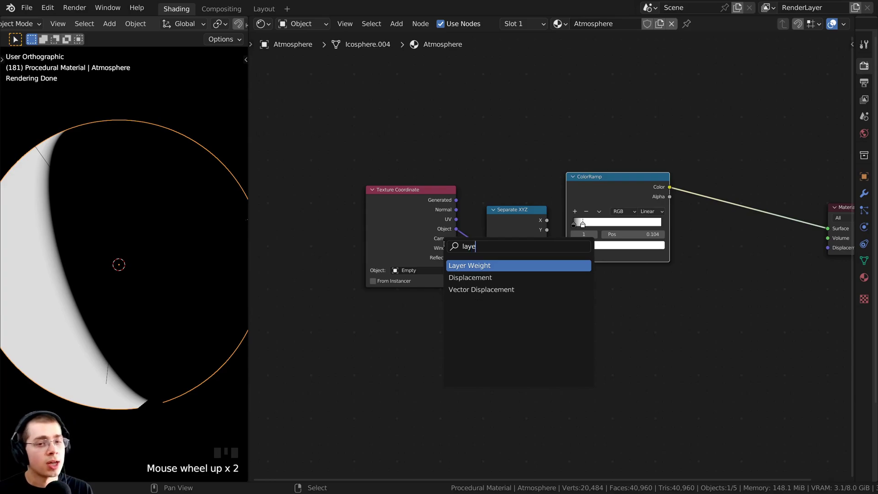
type("r")
key("Return")
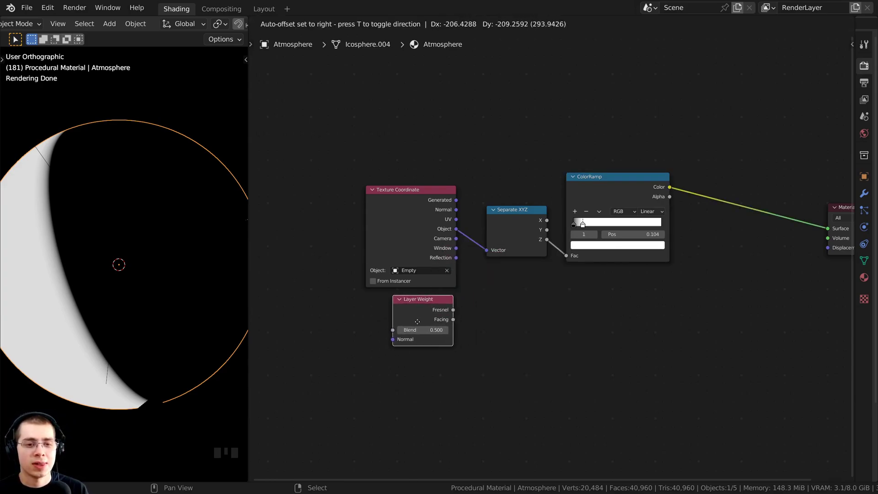
left_click(417, 321)
- Preview the Layer Weight node's Facing output on the Atmosphere sphere by routing it to the Material Output's Surface
scroll(418, 324, "up", 1)
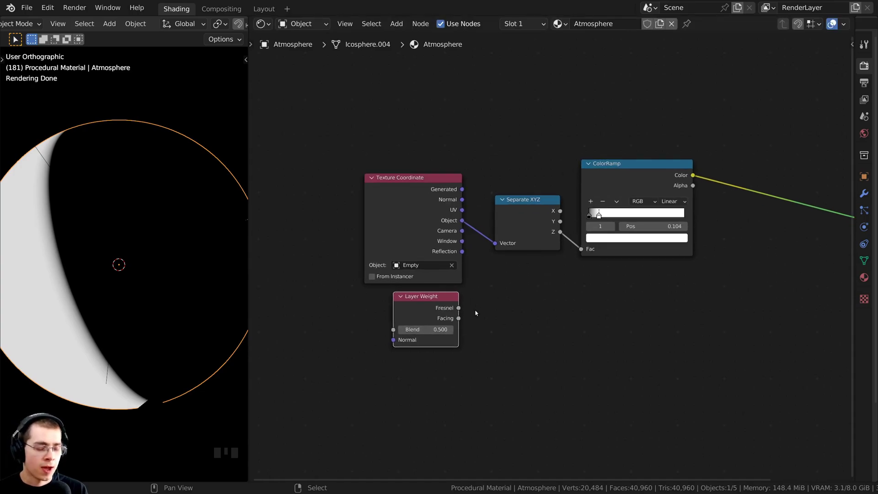
scroll(476, 315, "up", 1)
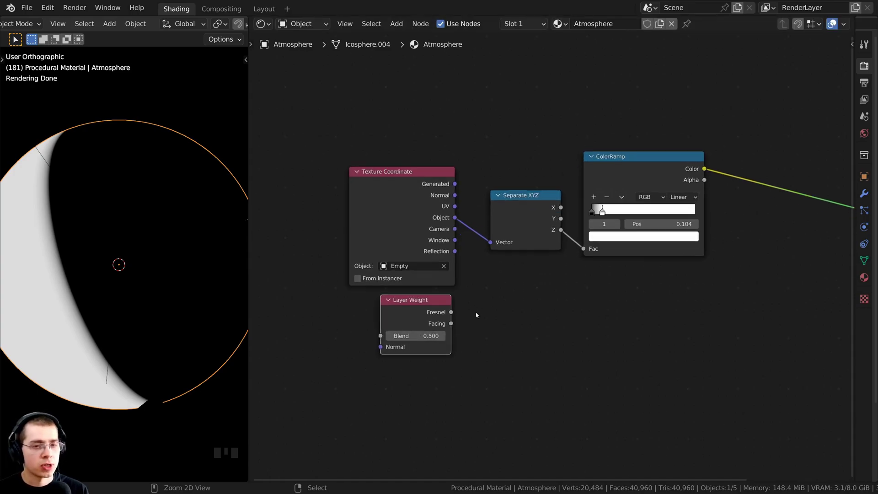
left_click(426, 312, "ctrl+shift")
scroll(472, 301, "up", 2)
middle_click_drag(472, 301, 486, 275)
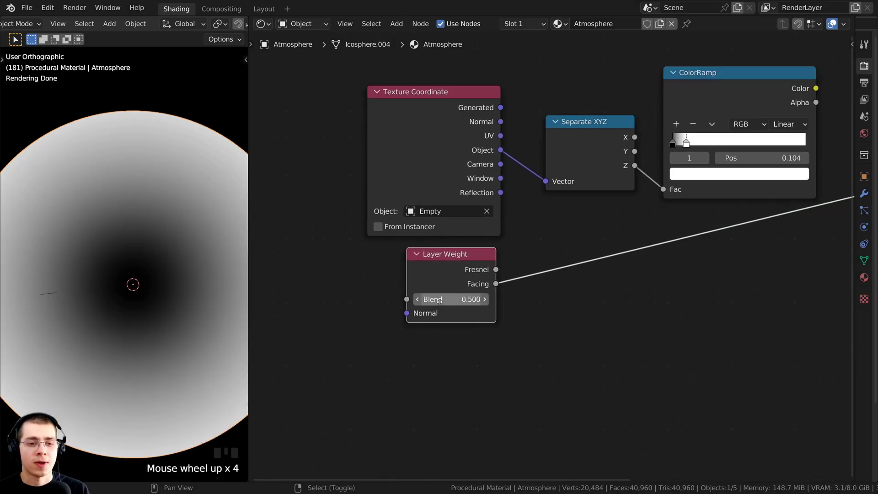
- Set the Layer Weight node's Blend to 0.1 and check the falloff on the sphere
left_click_drag(440, 300, 407, 300, "shift")
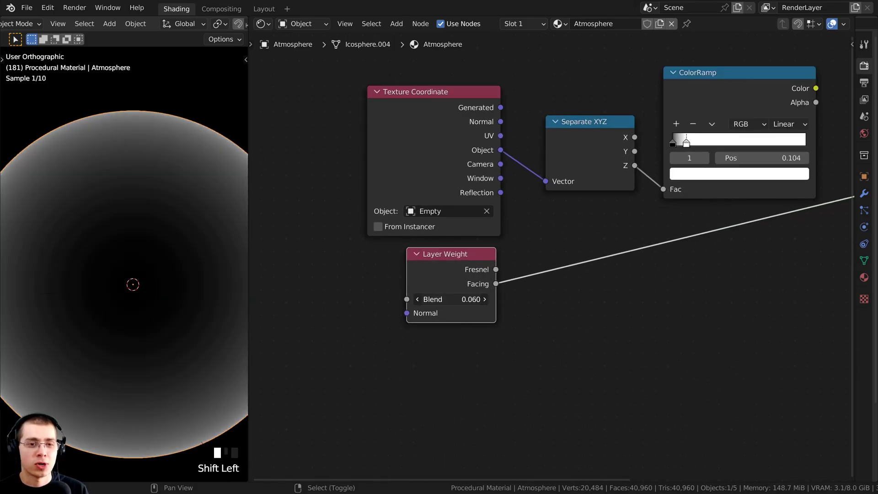
left_click(450, 302)
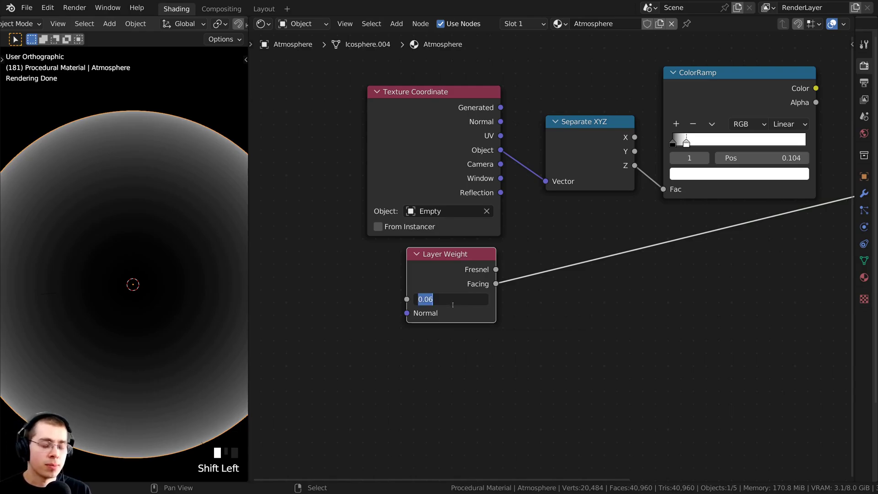
type(".1")
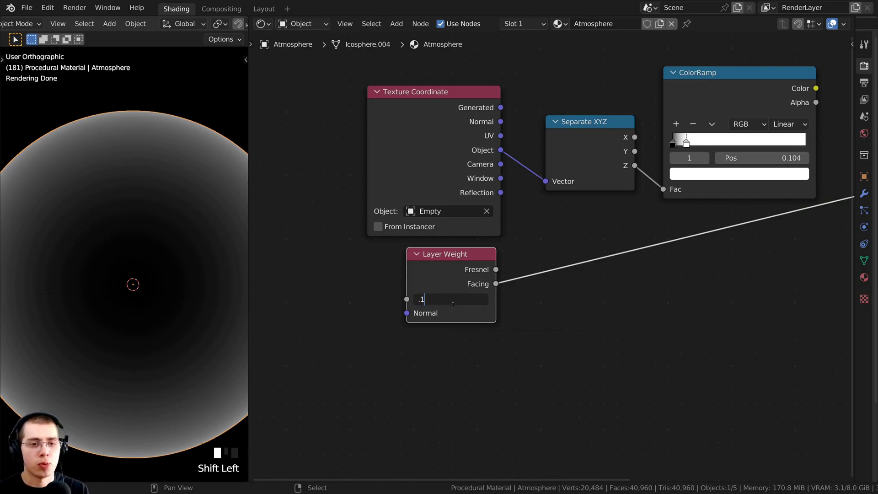
key("Return")
scroll(187, 161, "up", 2)
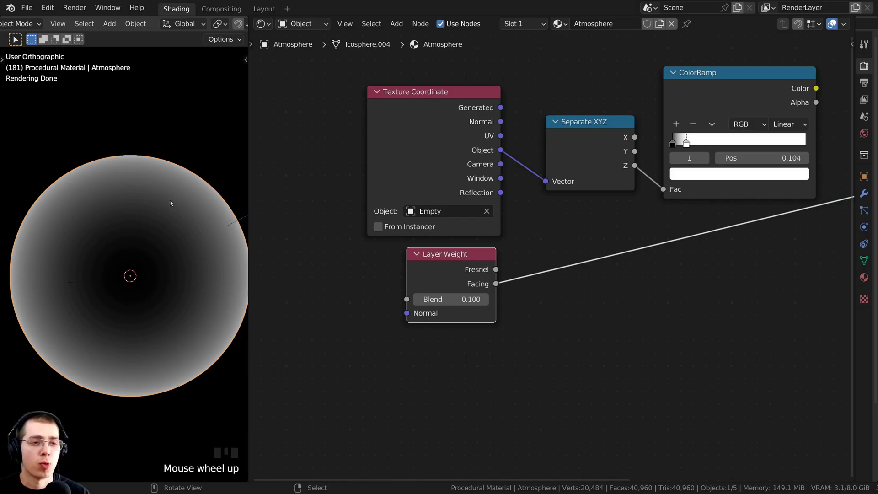
scroll(170, 203, "up", 1)
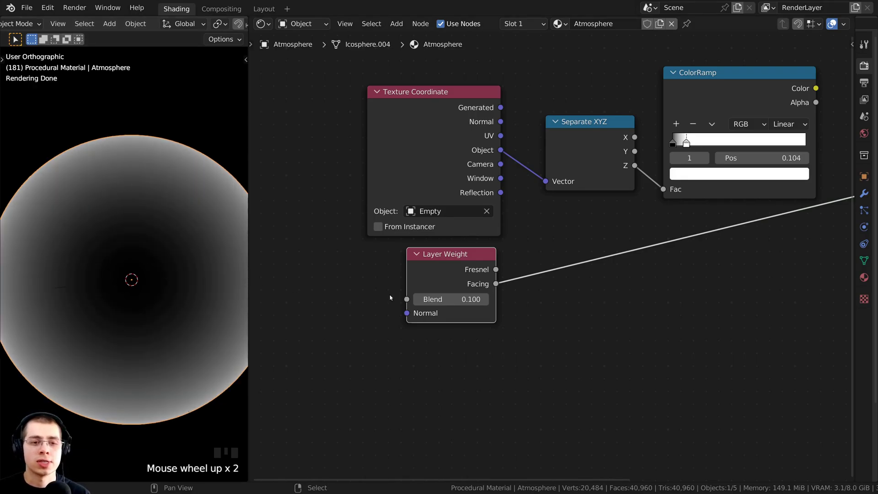
- Move the Layer Weight node away from Texture Coordinate to sit just below Separate XYZ and the ColorRamp
scroll(409, 273, "down", 2)
middle_click_drag(413, 269, 343, 286)
left_click_drag(471, 300, 442, 291)
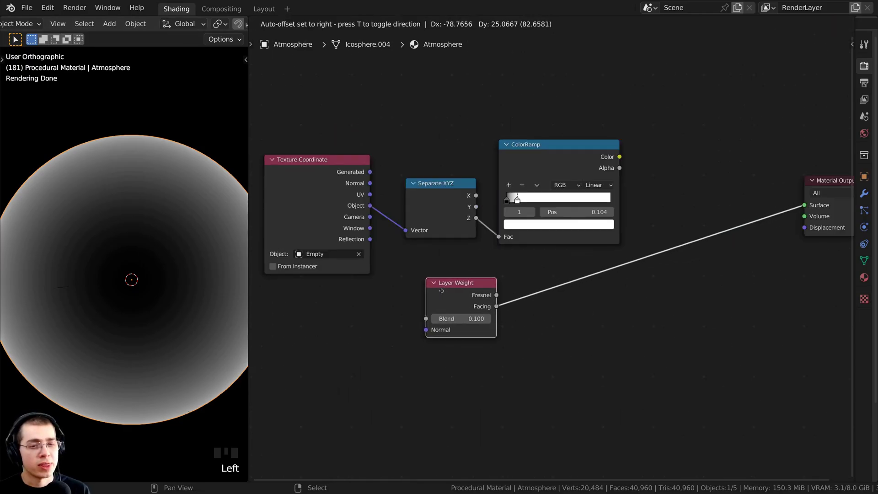
middle_click_drag(75, 199, 77, 163, "shift")
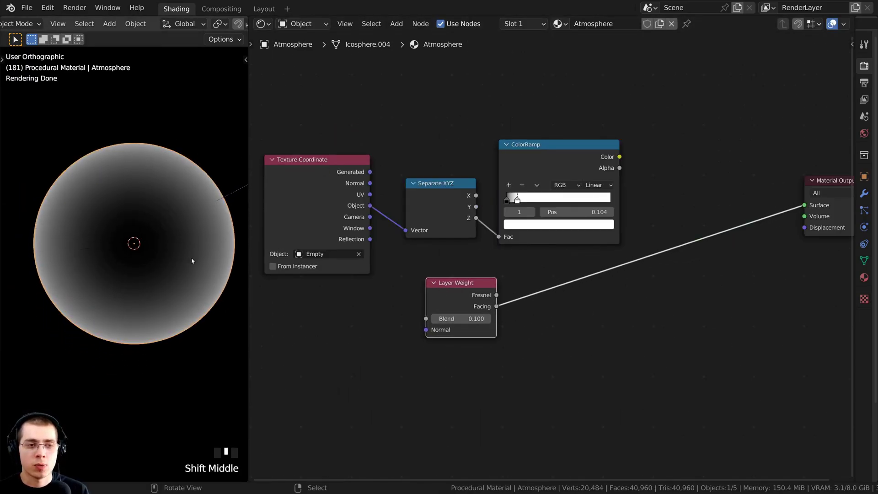
scroll(544, 247, "up", 1)
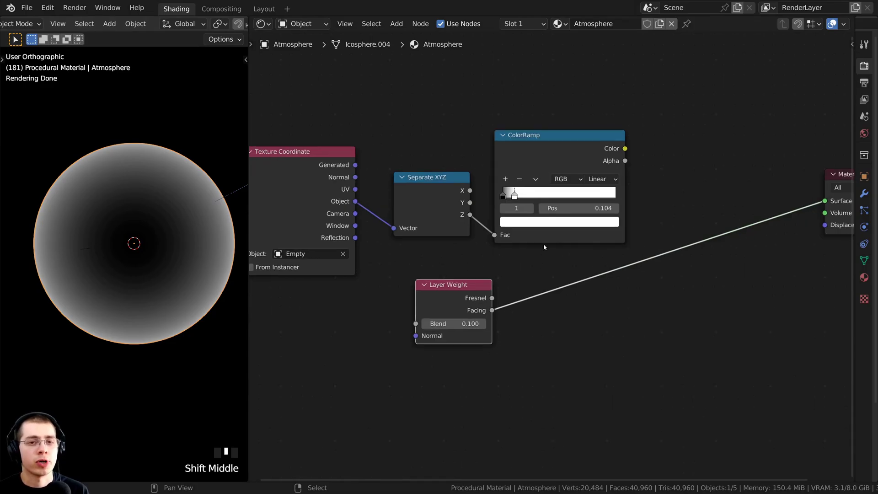
left_click(536, 150)
left_click(487, 212)
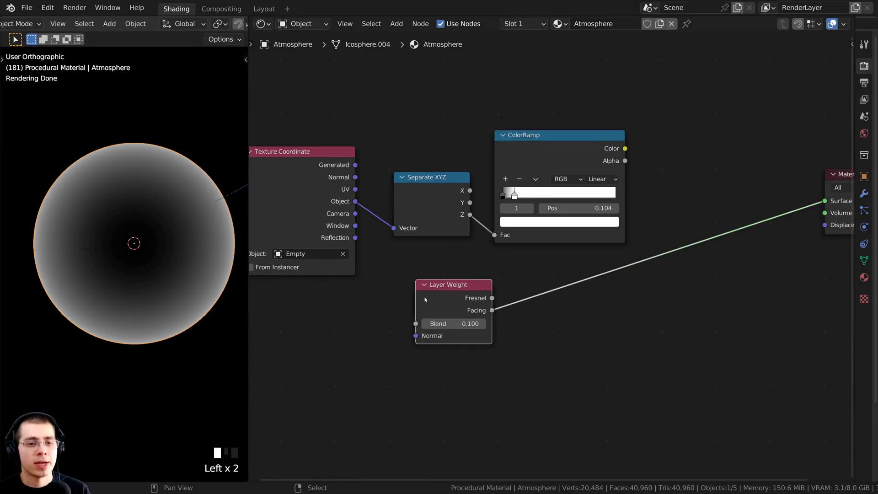
middle_click_drag(133, 147, 125, 145, "shift")
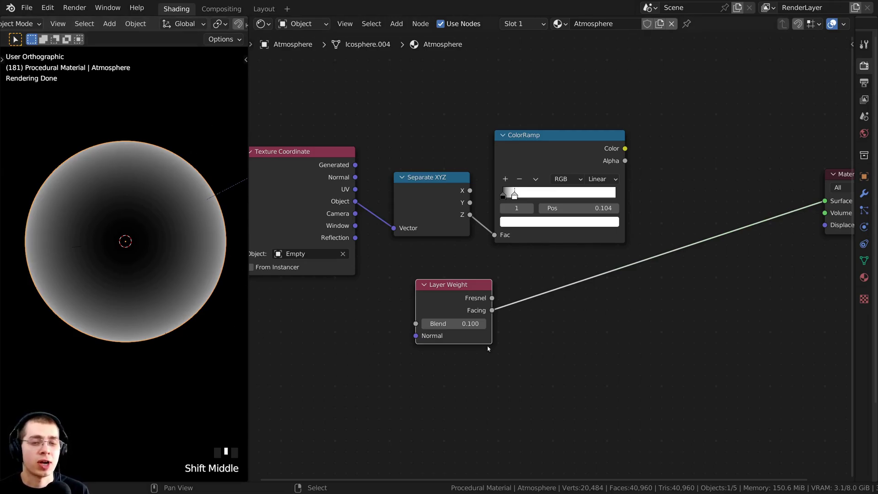
left_click_drag(434, 293, 456, 282)
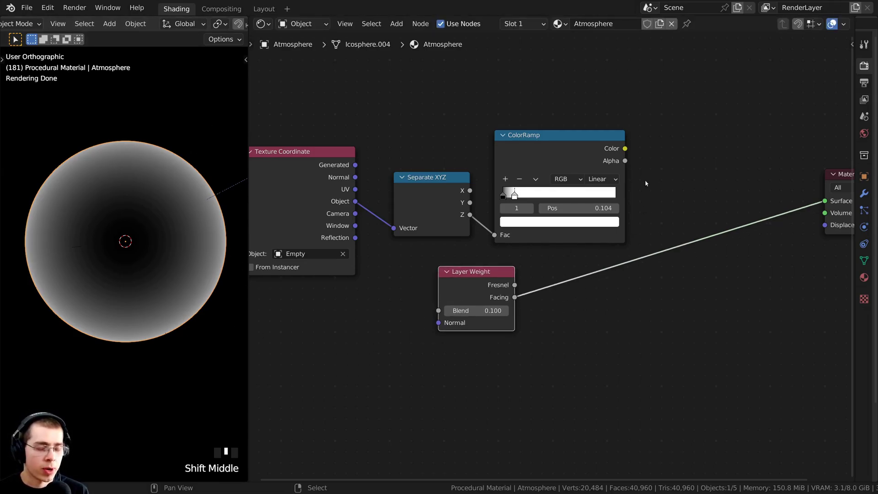
- Combine the ColorRamp and Layer Weight nodes with a Mix node, place it beside the ColorRamp and expand it
left_click(569, 153, "shift")
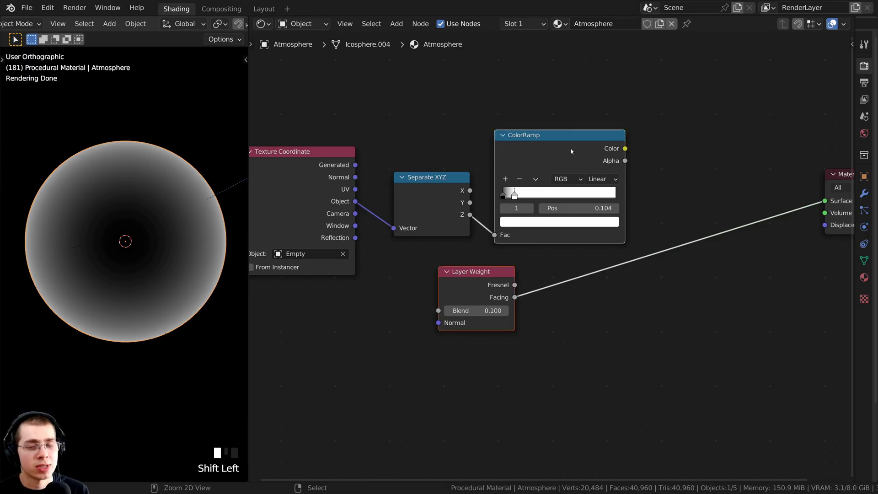
key("ctrl+0")
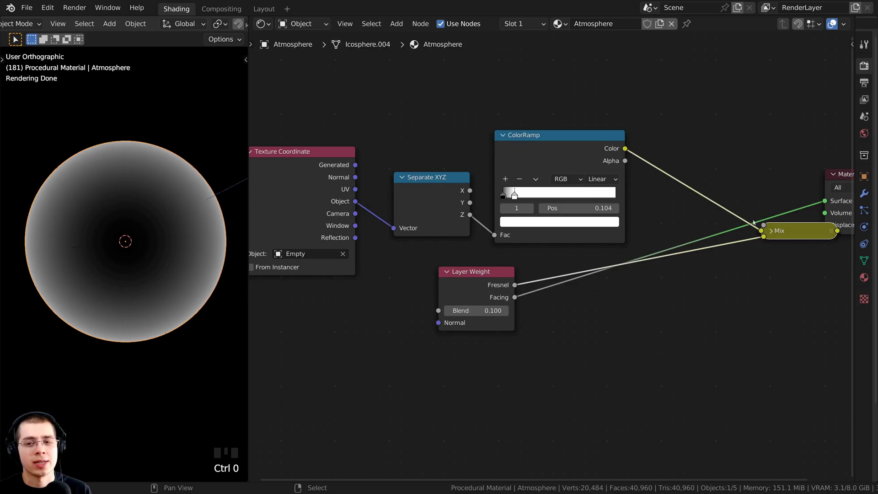
left_click_drag(801, 235, 702, 185)
middle_click_drag(672, 200, 594, 222)
scroll(594, 223, "up", 1)
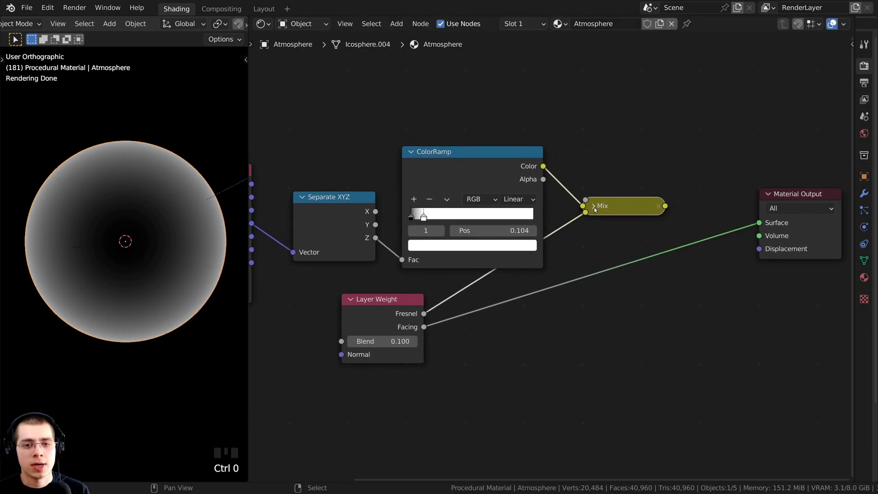
left_click(594, 208)
left_click_drag(613, 227, 609, 184)
middle_click_drag(609, 184, 596, 203)
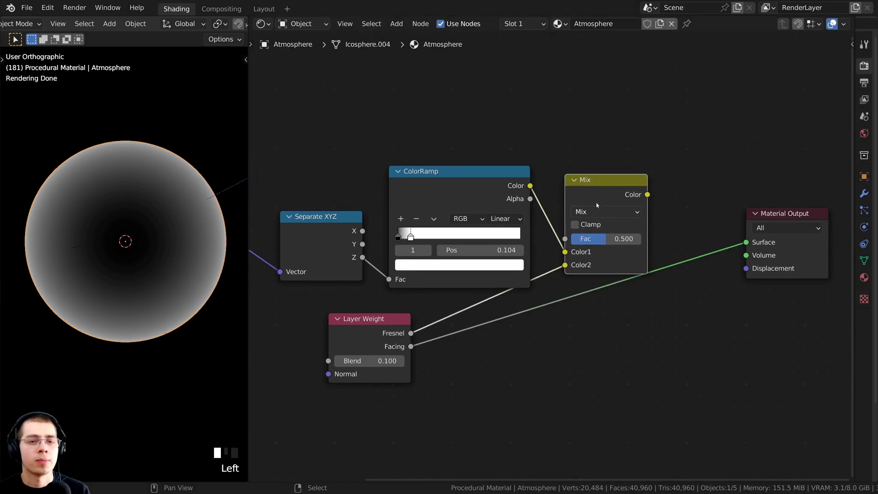
- Preview the Mix node's Color on the sphere and set its blending mode to Darken
left_click(610, 197, "ctrl+shift")
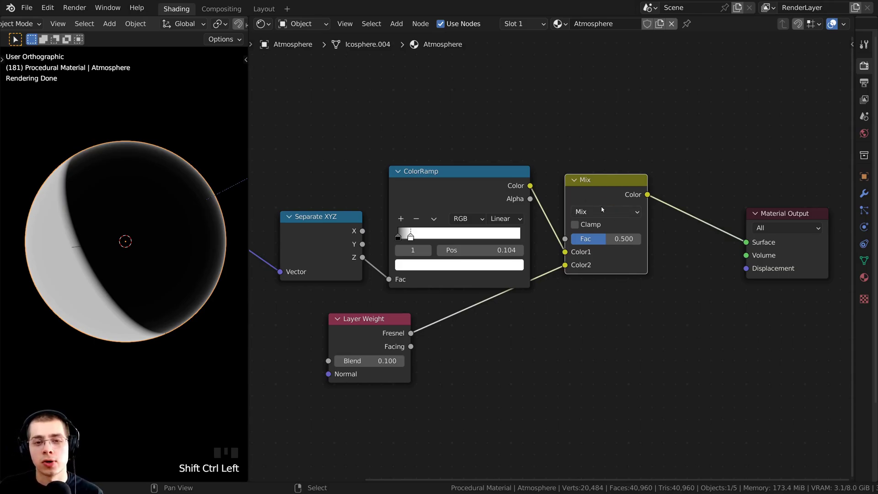
scroll(601, 209, "up", 3)
left_click(590, 199)
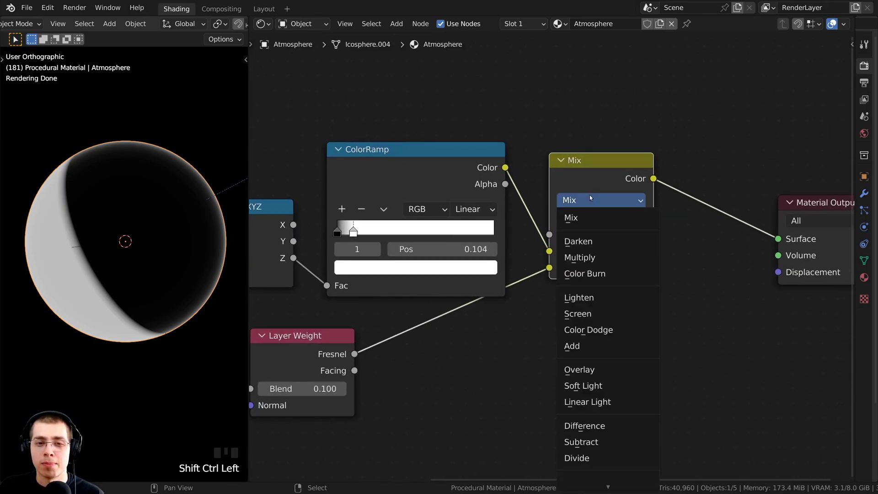
left_click(586, 242)
scroll(502, 168, "down", 1)
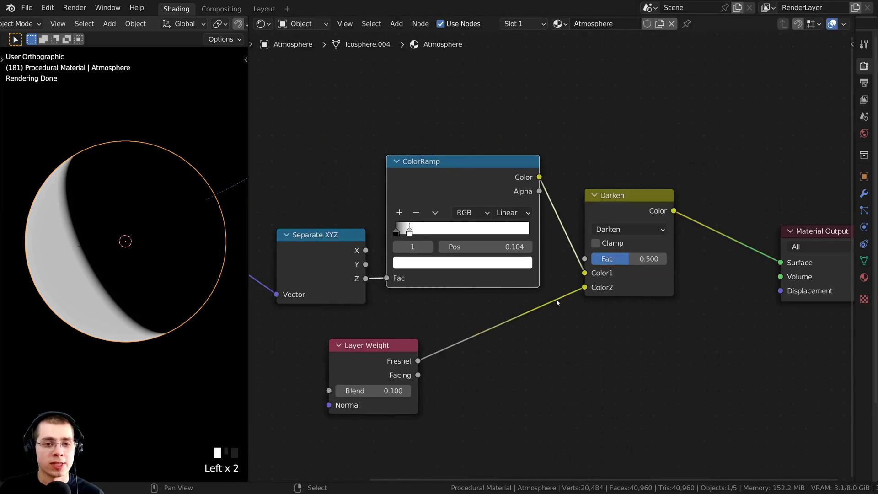
- Rewire the Darken node so the ColorRamp's Color drives Fac and the Layer Weight's Fresnel feeds Color1
left_click_drag(583, 276, 586, 259)
scroll(594, 263, "up", 2)
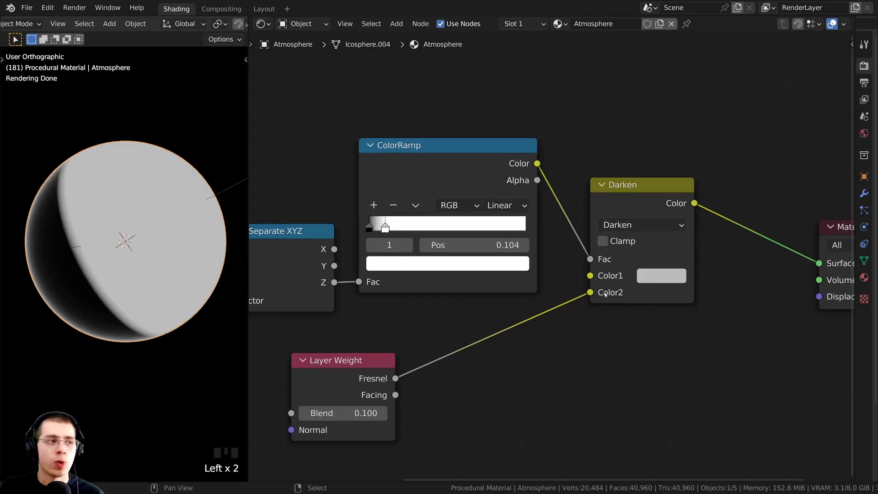
left_click_drag(381, 377, 371, 377)
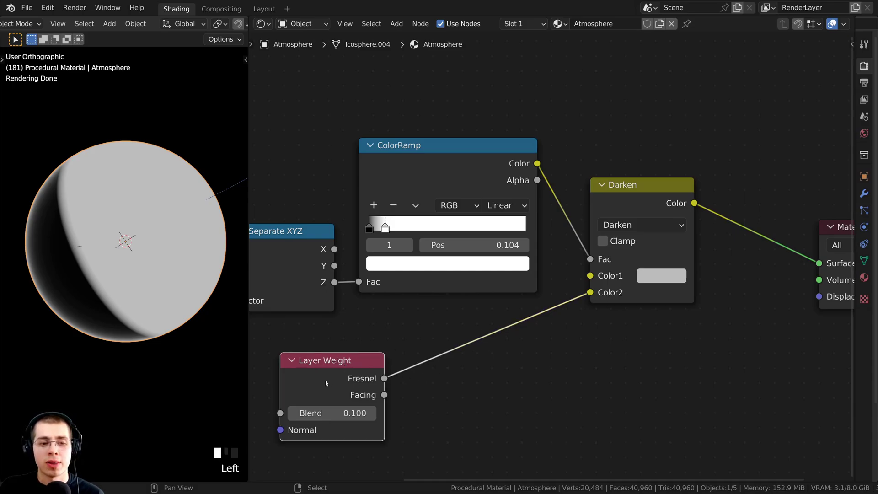
left_click_drag(590, 293, 595, 276)
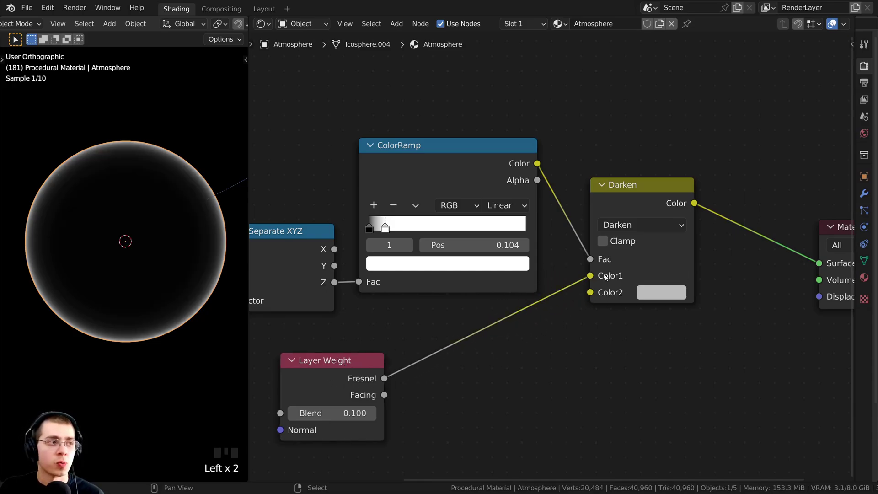
- Set the Darken node's Color2 to black, then deselect the sphere and inspect its rim from the sunlit side
left_click(668, 295)
left_click_drag(772, 103, 772, 192)
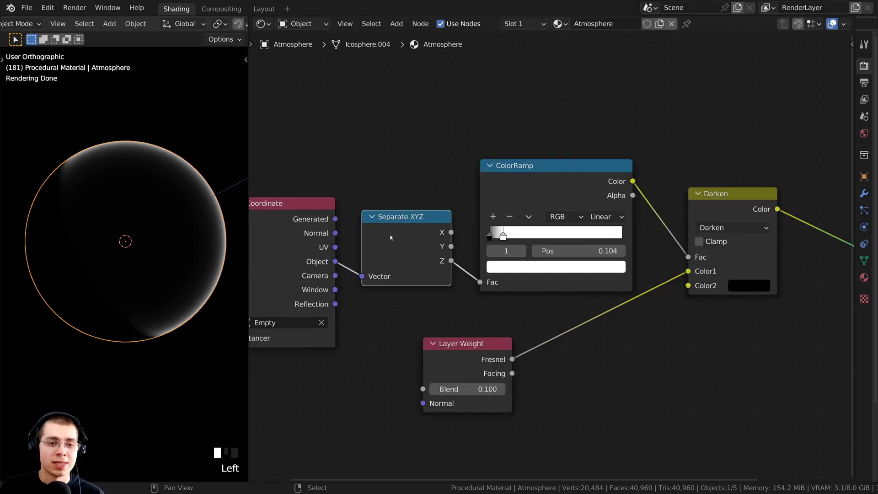
left_click_drag(514, 189, 513, 184)
mouse_move(104, 245)
middle_mouse_down()
mouse_move(128, 220)
mouse_move(89, 216)
middle_mouse_up()
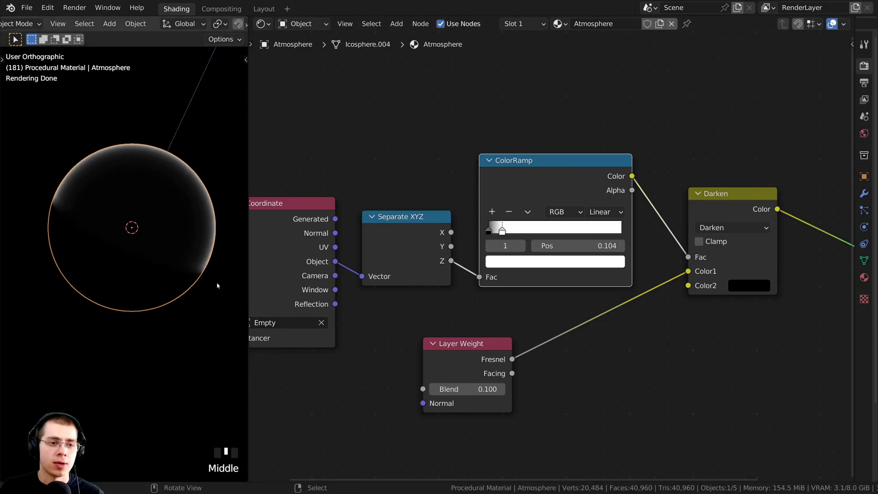
middle_click_drag(143, 267, 95, 328, "shift")
scroll(95, 327, "up", 2)
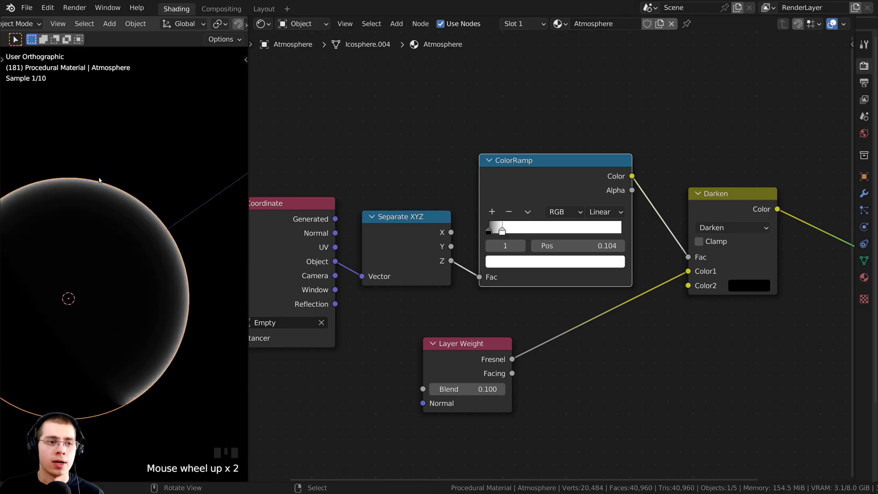
key("alt+a")
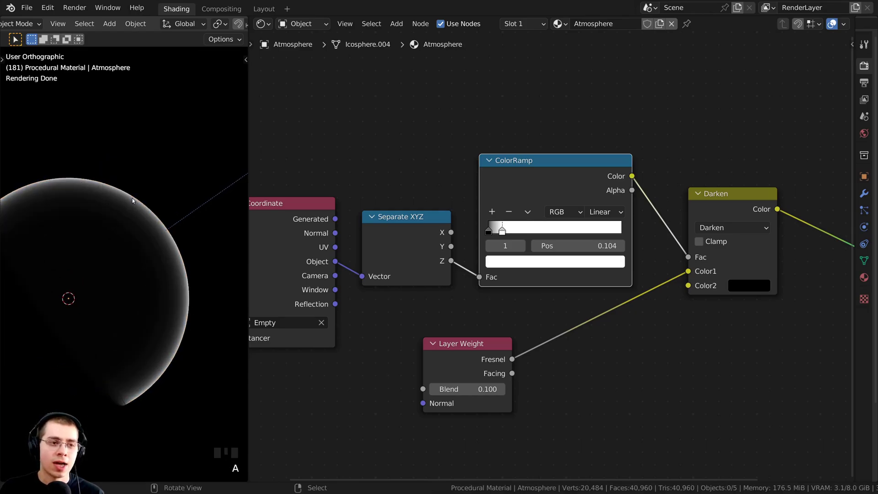
- Move the Darken node slightly closer to the ColorRamp
left_click_drag(701, 193, 691, 193)
scroll(683, 190, "down", 1)
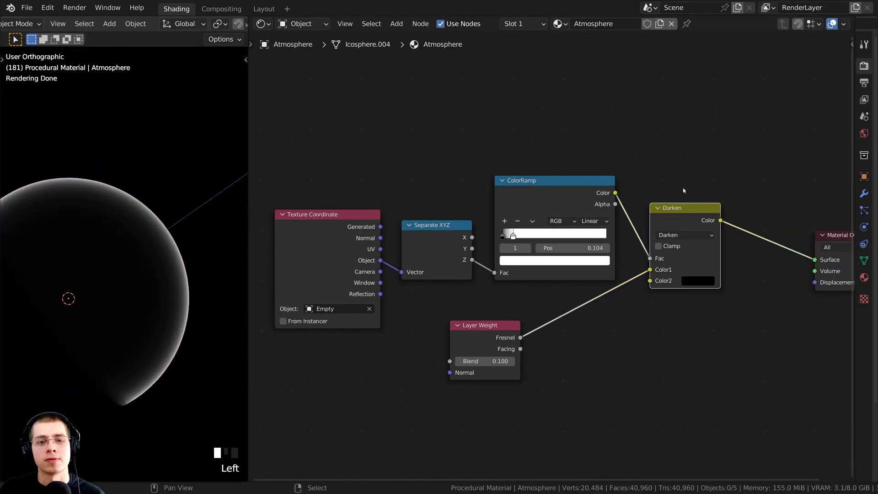
scroll(669, 191, "down", 1)
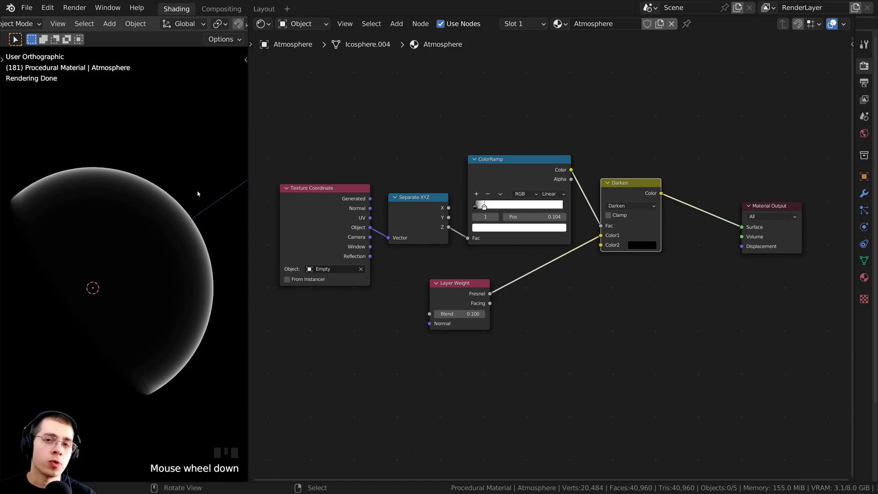
- Add an Emission shader node and place it below the Darken node
key("shift+a")
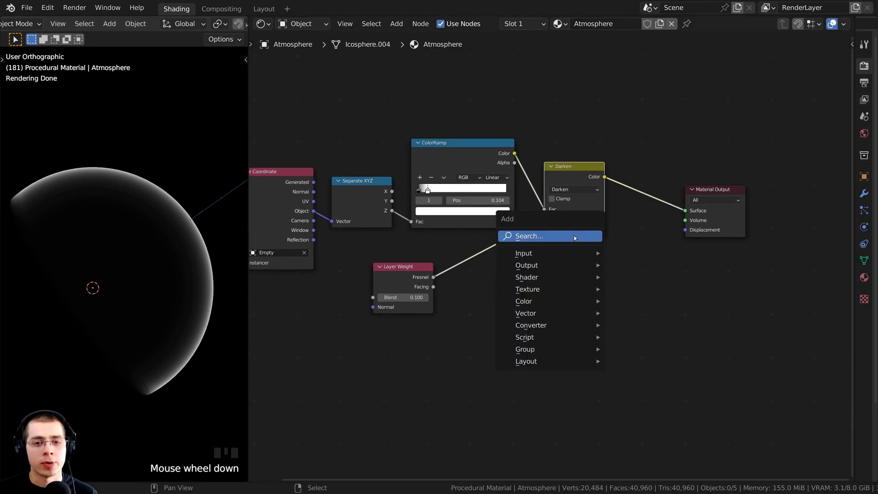
left_click(572, 235)
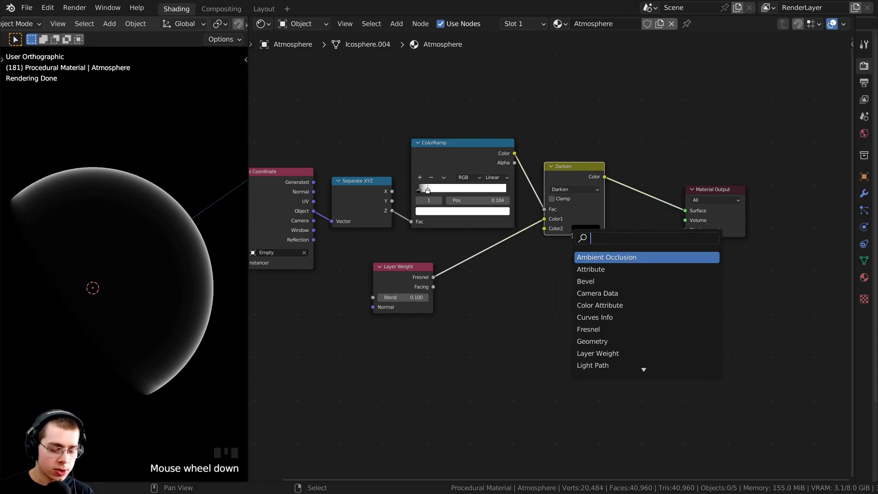
type("em")
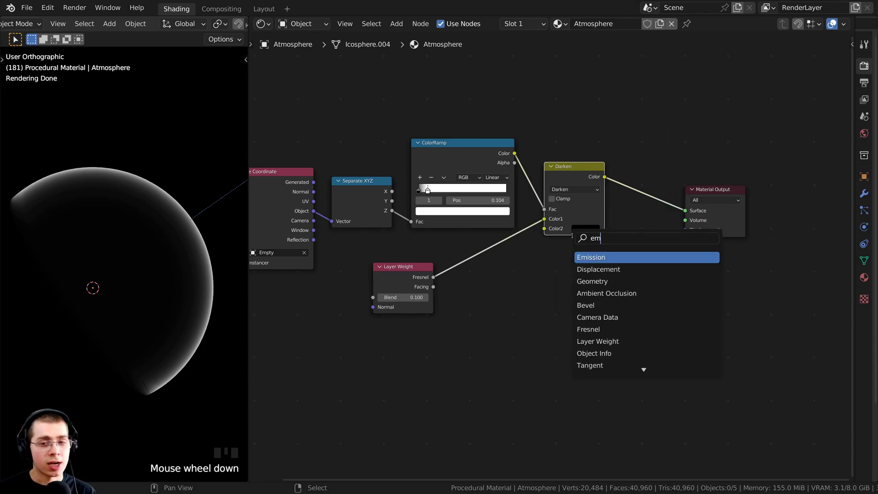
left_click(588, 258)
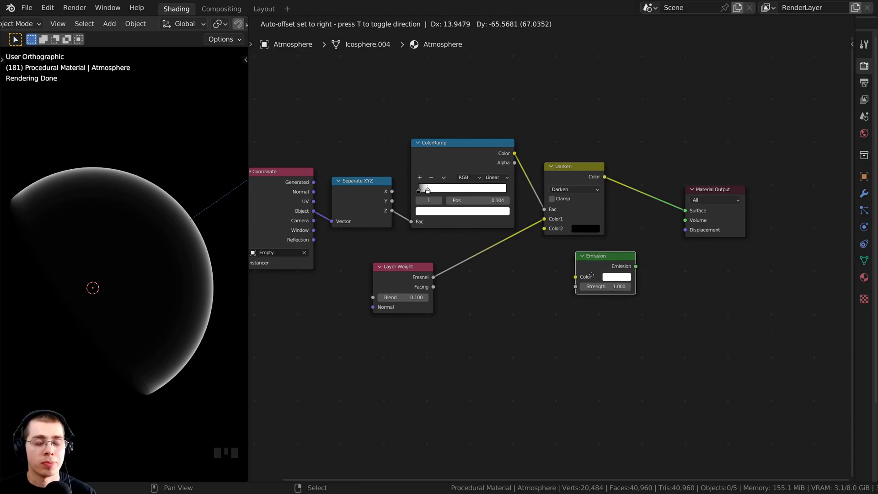
left_click(593, 274)
scroll(596, 277, "up", 1)
middle_click_drag(596, 276, 552, 287)
left_click_drag(571, 277, 547, 257)
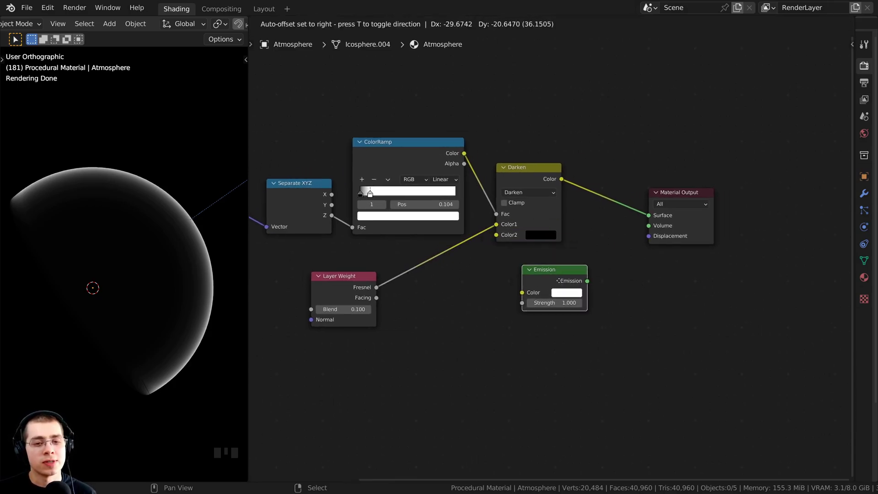
left_click(558, 273)
scroll(558, 273, "up", 1)
- Add a Transparent BSDF node and place it below the Emission node
key("shift+a")
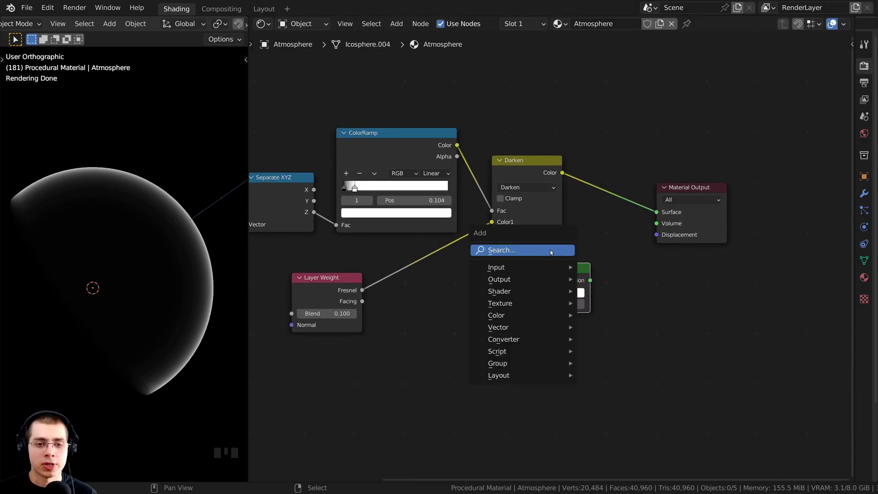
left_click(550, 249)
type("tra")
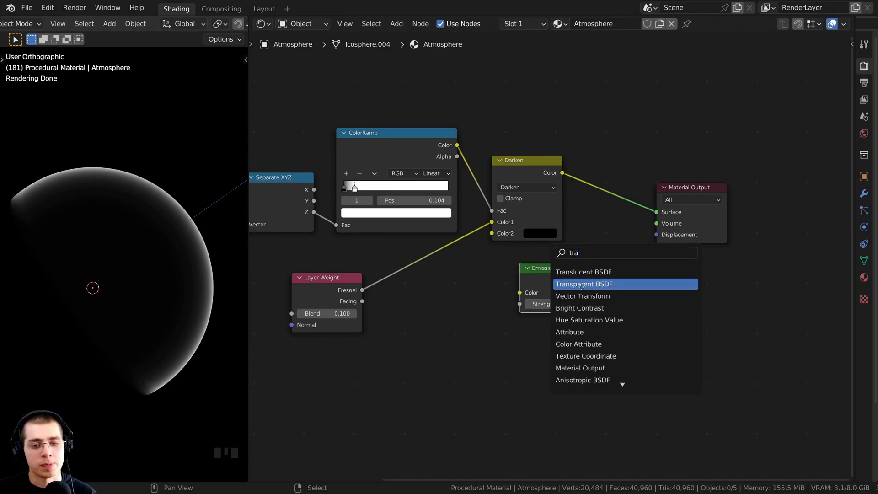
left_click(581, 284)
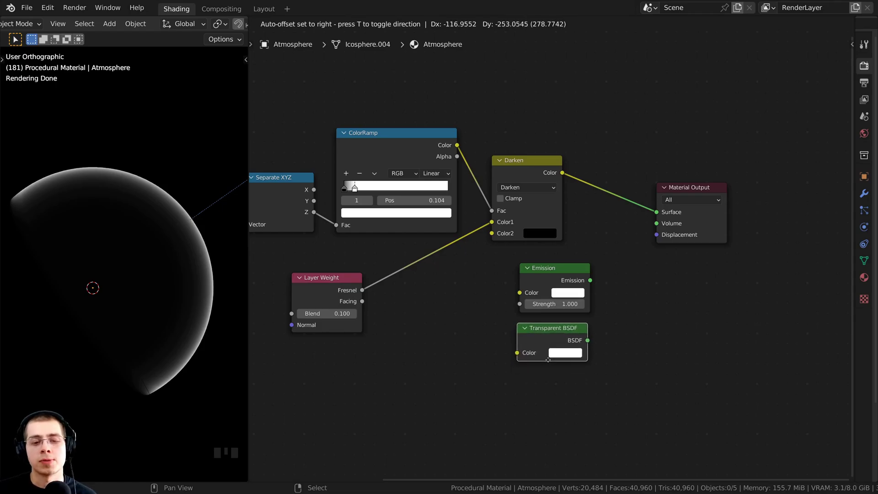
left_click(548, 359)
scroll(551, 282, "up", 1)
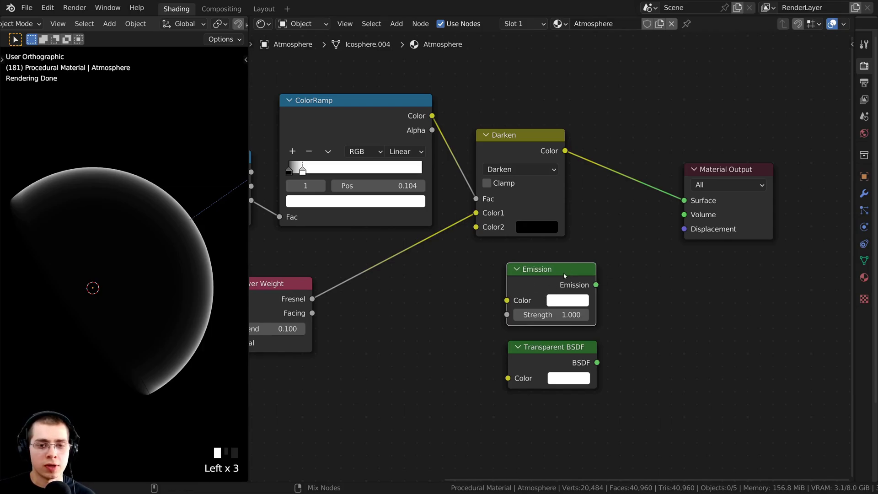
- Preview the Emission node on the sphere and set its color to a saturated blue
left_click(564, 273, "ctrl+shift")
left_click(556, 301)
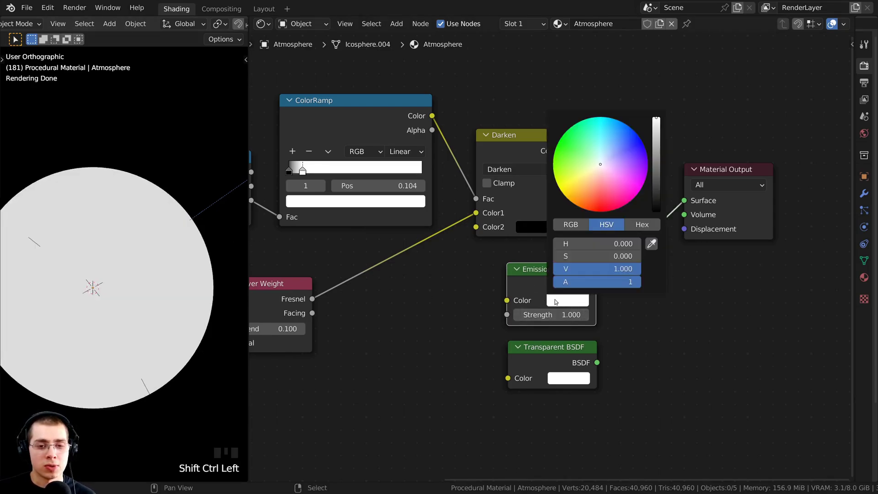
mouse_move(602, 168)
left_mouse_down()
mouse_move(616, 140)
mouse_move(569, 147)
mouse_move(570, 182)
mouse_move(609, 195)
mouse_move(634, 182)
mouse_move(630, 147)
mouse_move(606, 136)
mouse_move(616, 136)
mouse_move(609, 194)
mouse_move(611, 134)
left_mouse_up()
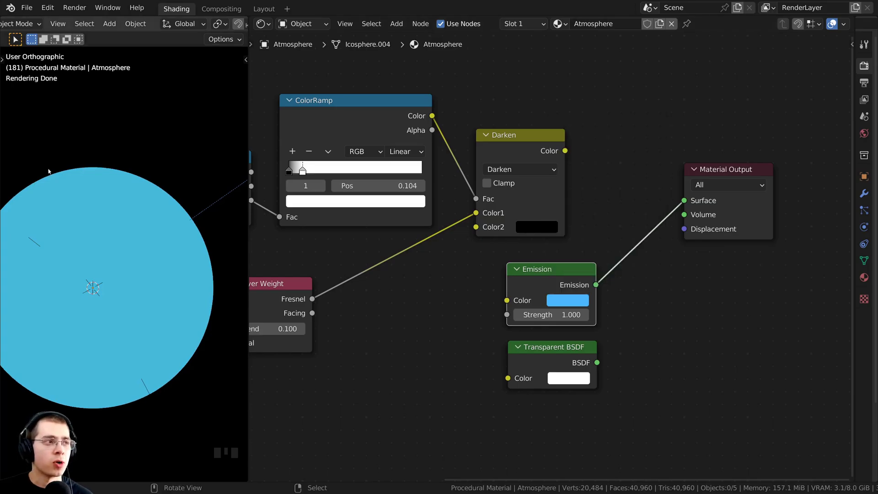
key("ctrl+v")
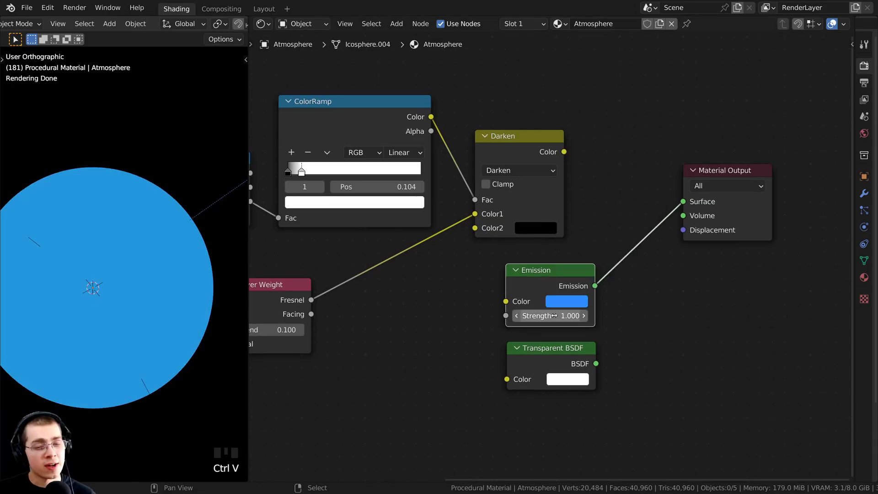
- Set the Emission node's Strength to 25 and view the whole sphere
left_click(549, 315)
type("25")
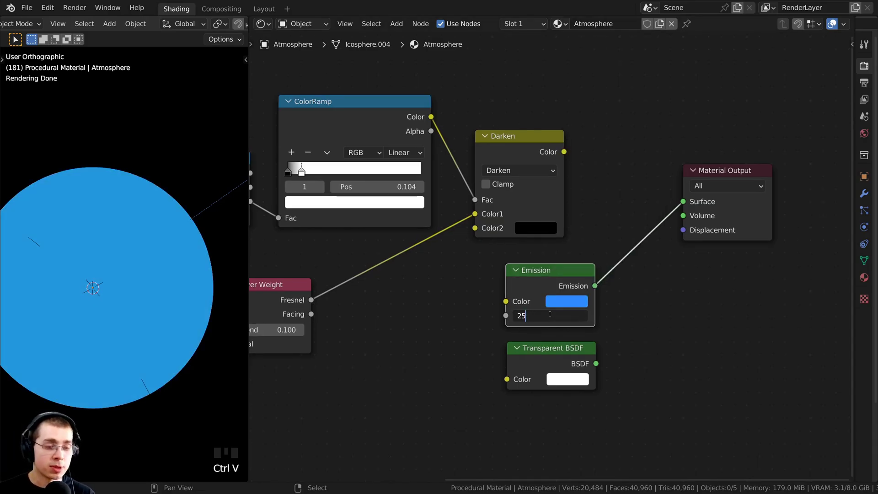
left_click(549, 315)
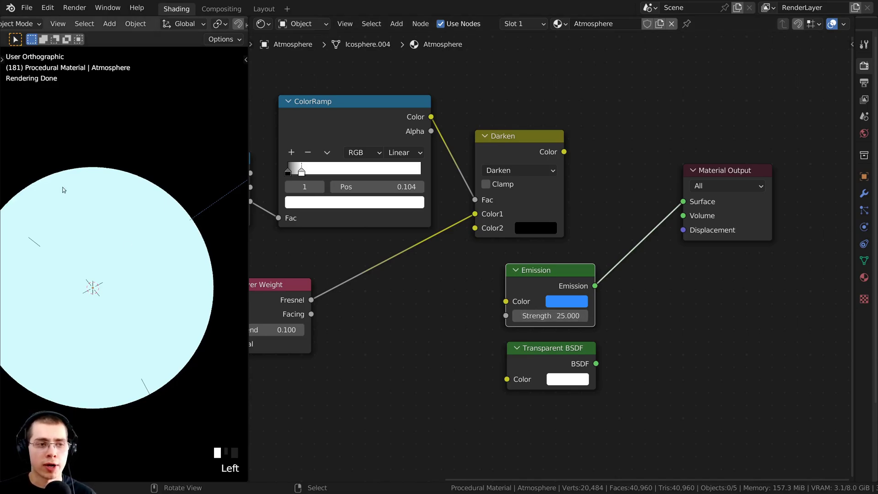
scroll(65, 190, "down", 1)
middle_click_drag(82, 196, 102, 195, "shift")
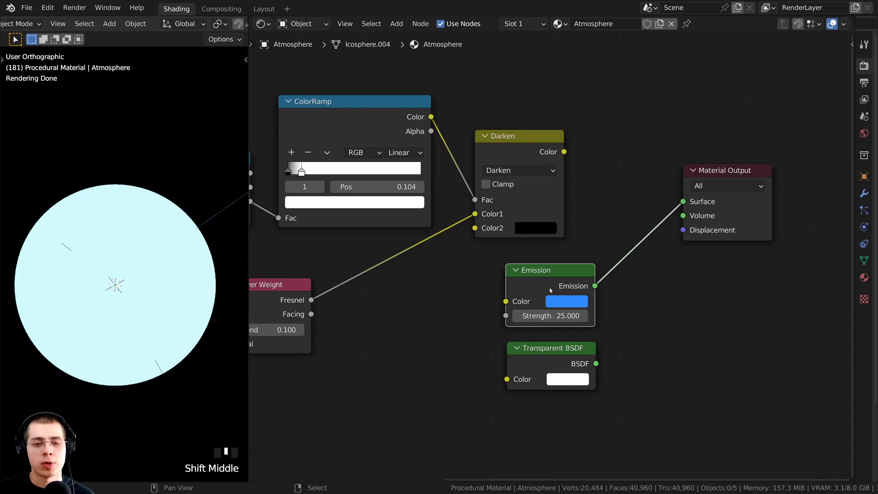
- Combine the Emission and Transparent BSDF nodes with a Mix Shader feeding the Material Output's Surface
middle_click_drag(550, 291, 543, 295)
scroll(554, 339, "down", 1)
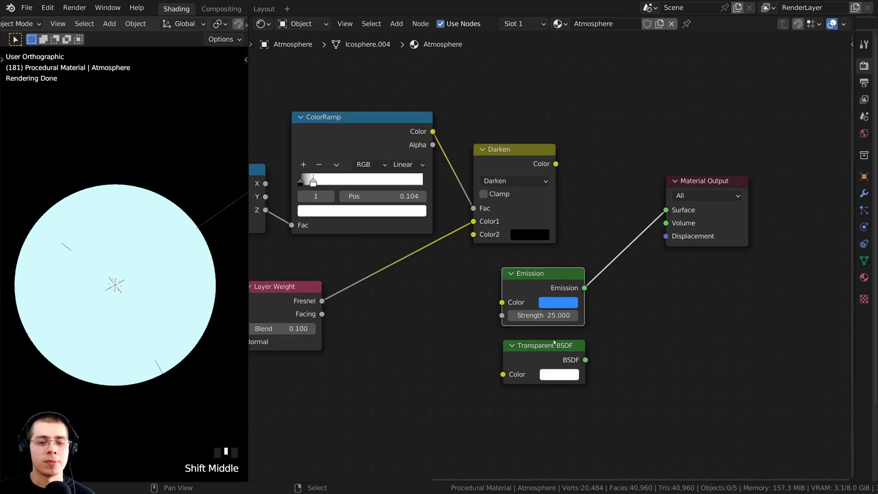
left_click(539, 288)
left_click(534, 350)
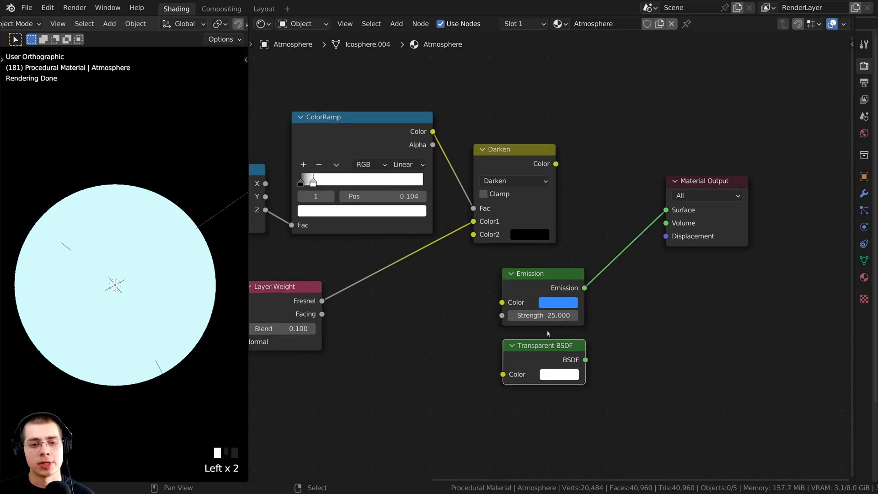
left_click(544, 278)
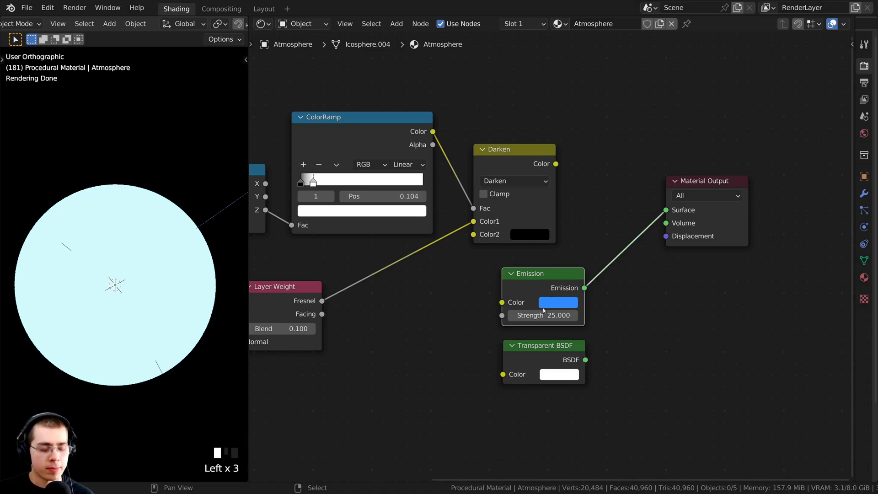
left_click(542, 355, "shift")
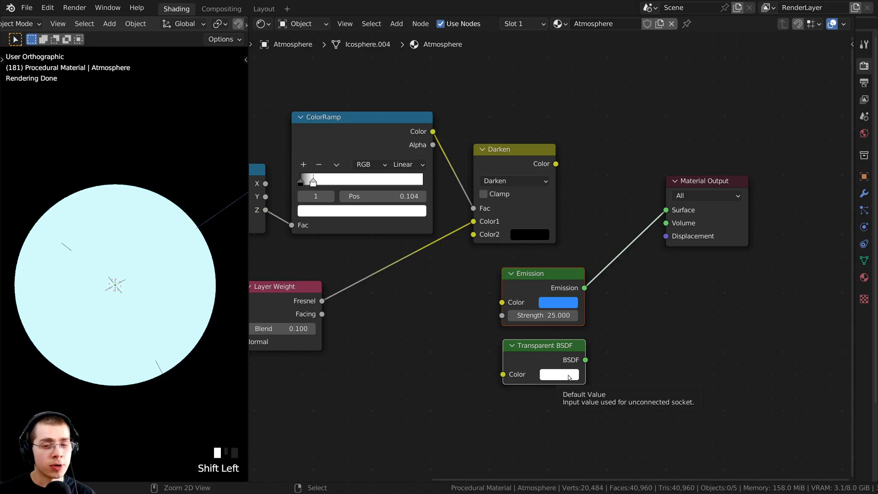
key("ctrl+0")
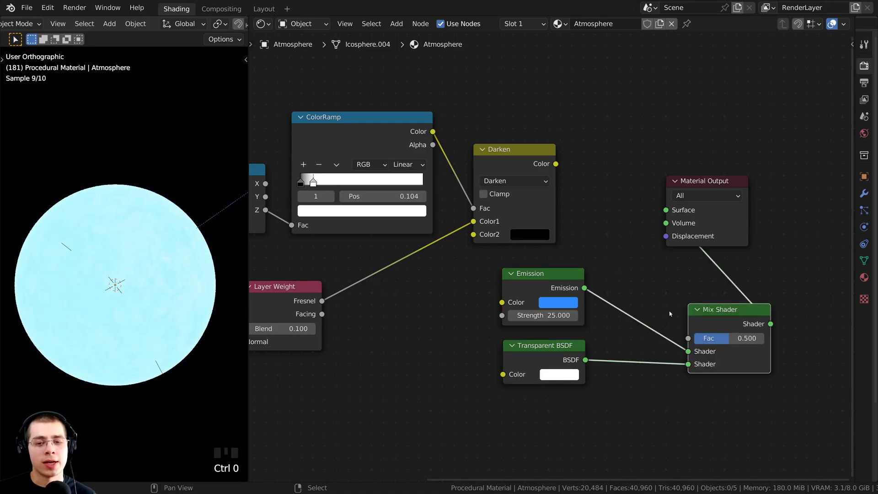
- Arrange the Mix Shader between the two shader nodes and the Material Output, moving the output node farther along
middle_click_drag(656, 272, 610, 265)
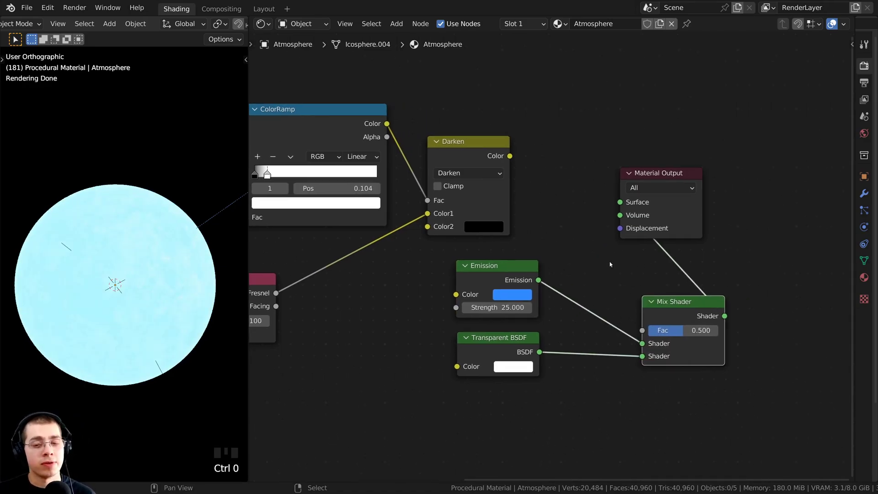
left_click(693, 311)
left_click_drag(689, 308, 657, 295)
middle_click_drag(657, 295, 713, 298)
left_click(701, 298, "ctrl+shift")
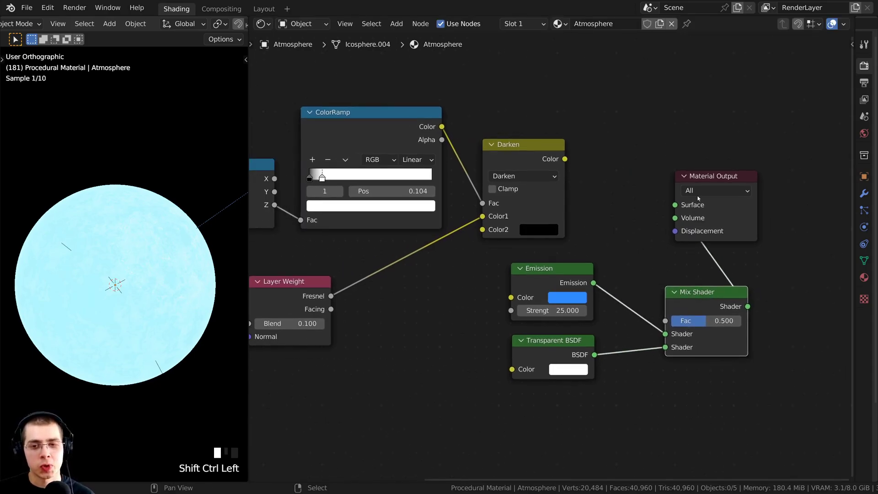
left_click_drag(701, 297, 704, 223)
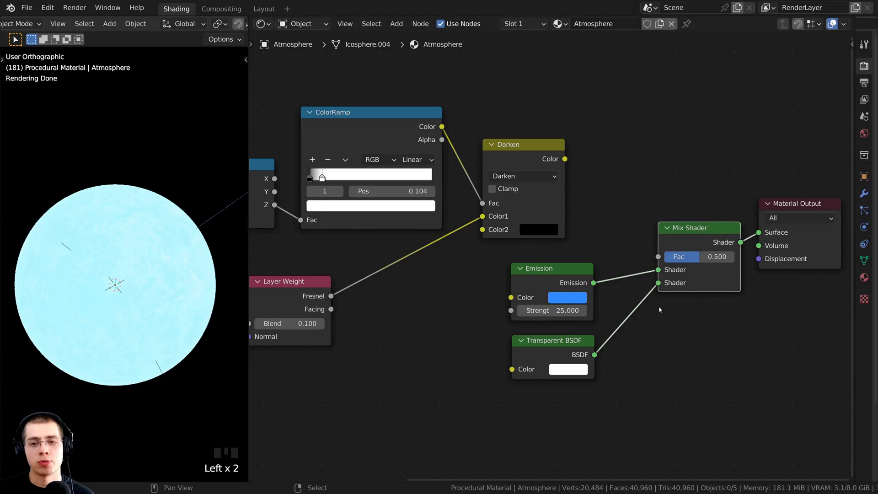
- Try different Mix Shader Fac values, including 1.000 and 0.433, to compare the transparent and emissive looks on the sphere
scroll(740, 237, "up", 2)
left_click_drag(715, 257, 686, 256)
left_click_drag(634, 266, 731, 265)
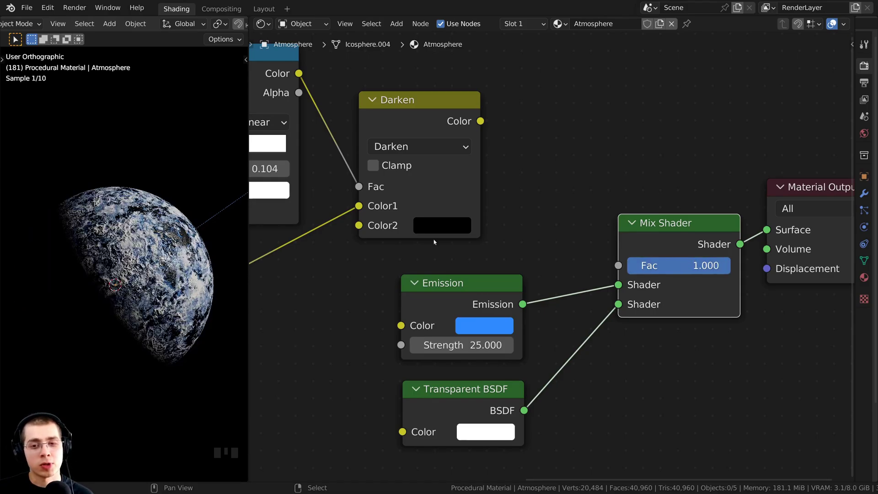
middle_click_drag(160, 250, 164, 246)
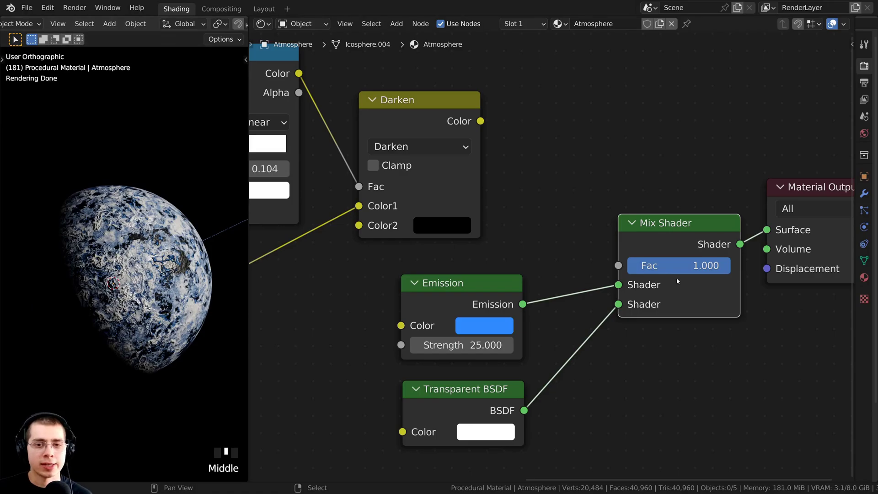
left_click_drag(718, 266, 627, 266)
scroll(453, 297, "down", 2)
middle_click_drag(440, 267, 520, 276)
left_click_drag(700, 279, 719, 279)
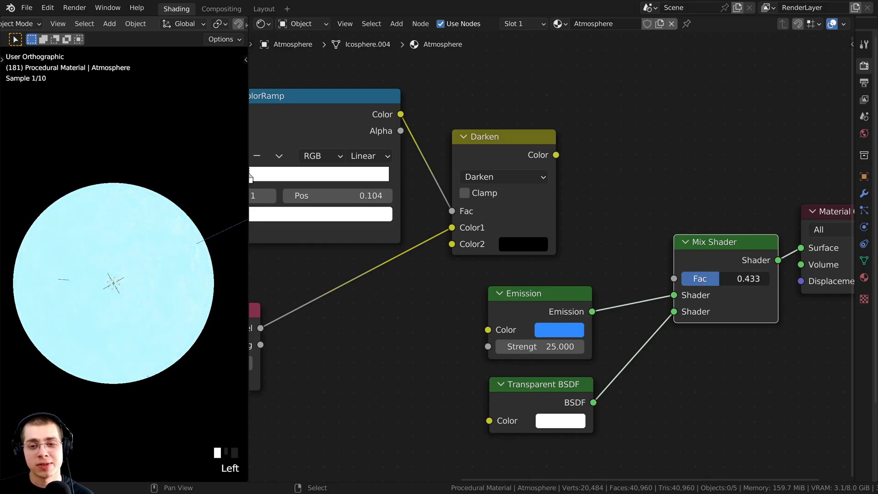
- Connect the Darken node's Color output to the Mix Shader's Fac
scroll(648, 255, "down", 3)
left_click_drag(552, 167, 672, 275)
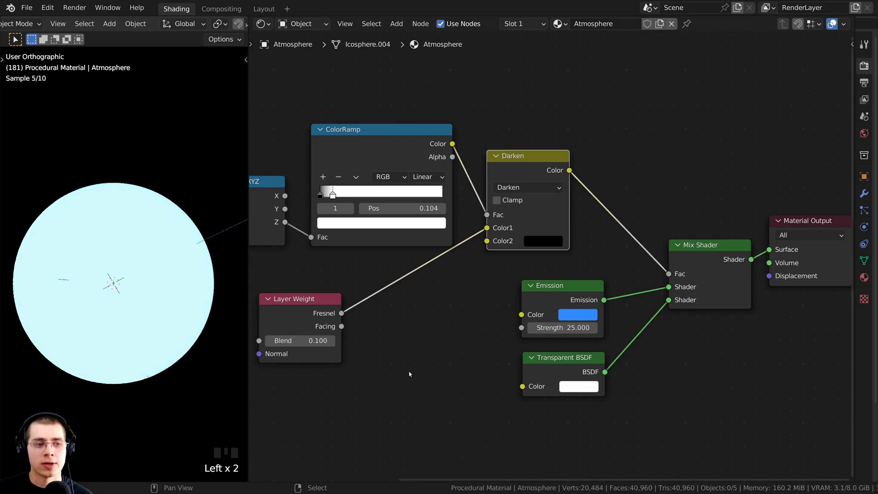
left_click(578, 236)
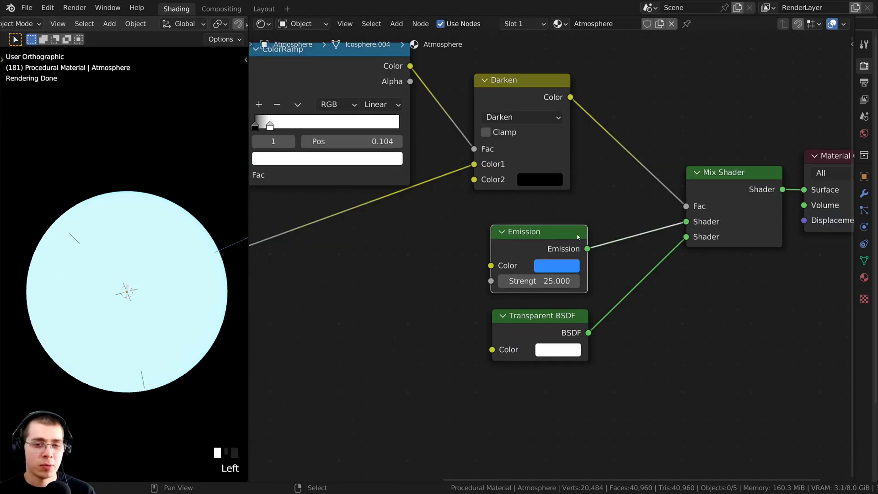
- Swap the Mix Shader's inputs so Transparent BSDF comes first and Emission second, and stack the two nodes in that order
scroll(544, 250, "up", 2)
mouse_move(549, 227)
left_mouse_down()
mouse_move(541, 209)
mouse_move(552, 216)
left_mouse_up()
left_click_drag(544, 352, 533, 344)
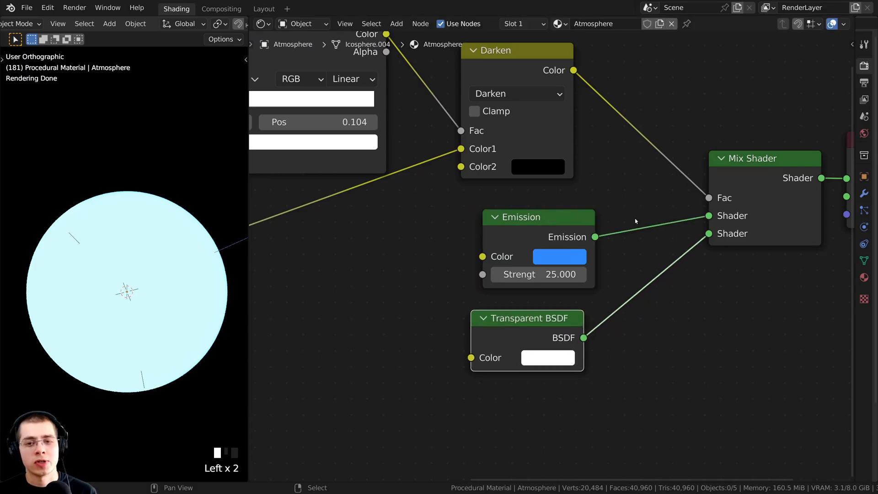
mouse_move(708, 216)
left_mouse_down()
mouse_move(676, 235)
mouse_move(709, 233)
left_mouse_up()
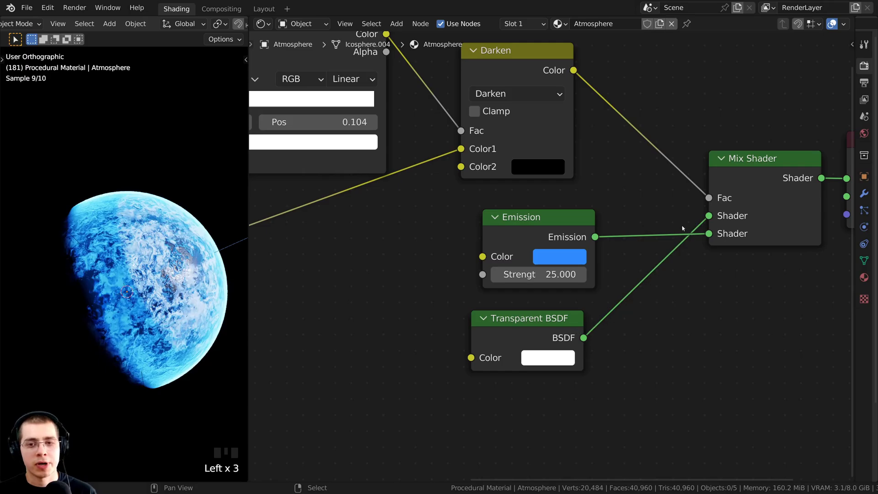
left_click_drag(535, 218, 511, 389)
left_click_drag(526, 319, 521, 218)
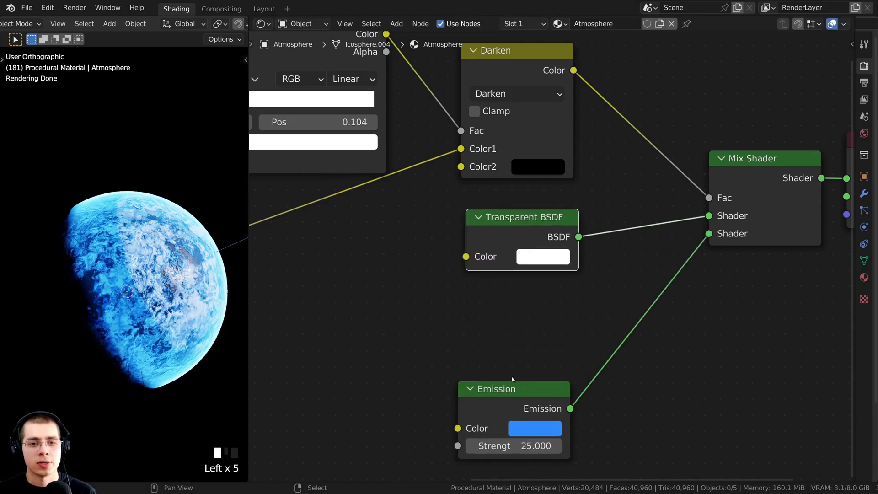
left_click_drag(513, 387, 527, 287)
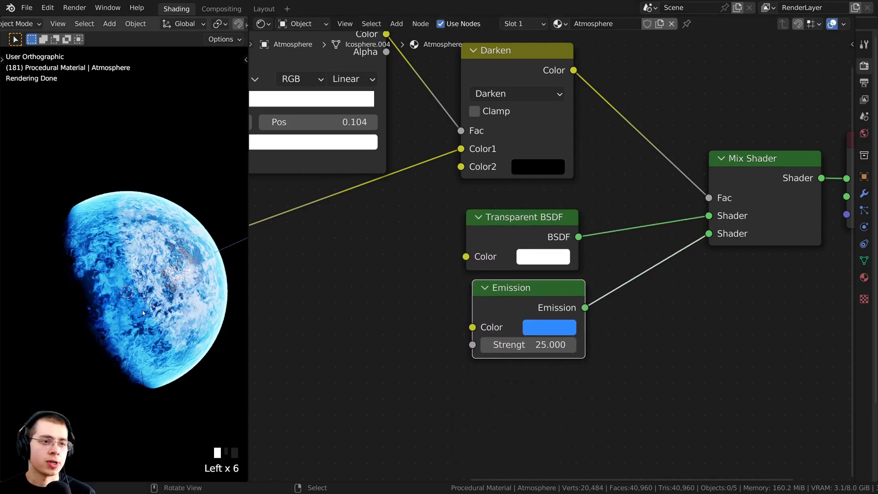
- Inspect the planet's glow from a slightly different angle and tidy the positions of the Emission, Darken and ColorRamp nodes
middle_click_drag(191, 190, 328, 227)
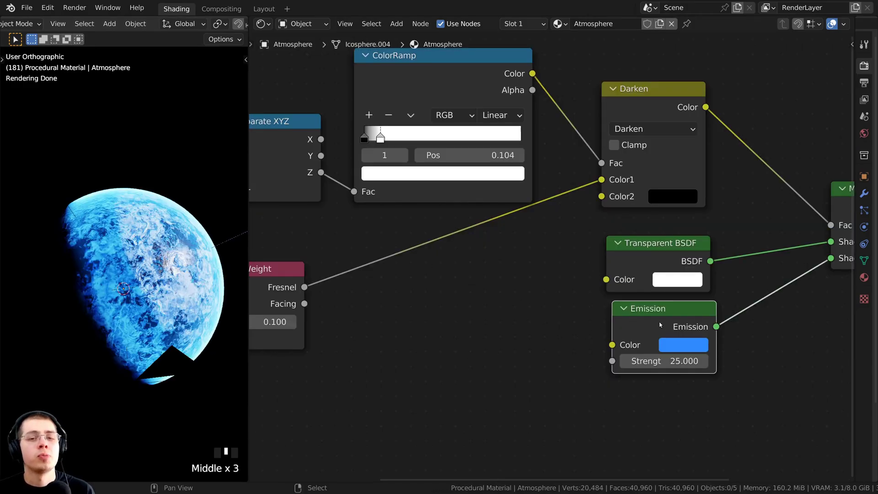
left_click_drag(660, 324, 653, 329)
middle_click_drag(545, 308, 549, 343)
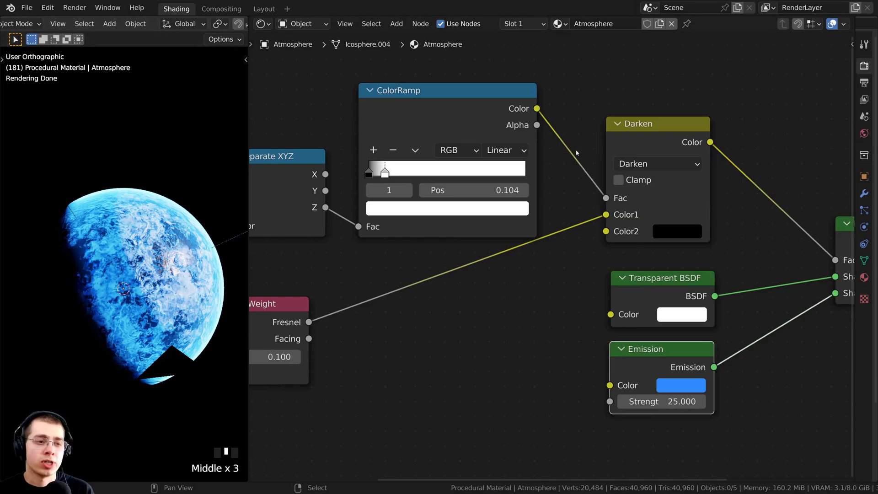
mouse_move(642, 139)
left_mouse_down()
mouse_move(626, 112)
mouse_move(648, 133)
left_mouse_up()
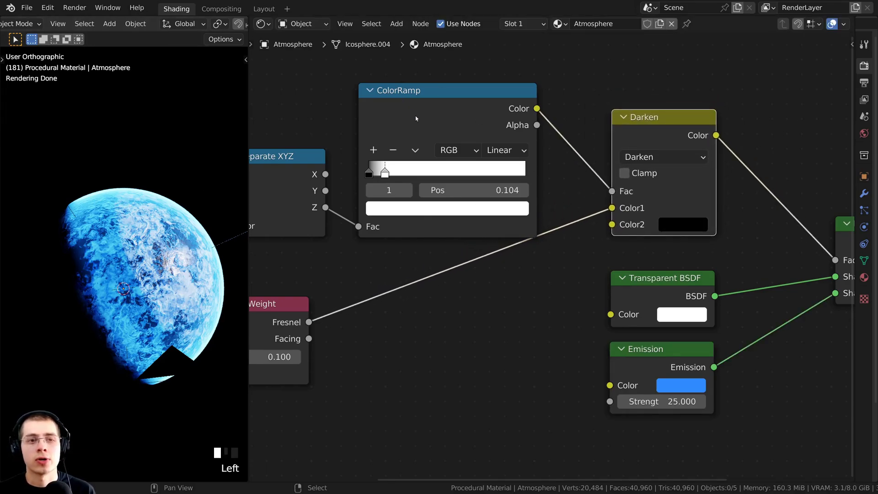
left_click_drag(416, 118, 419, 104)
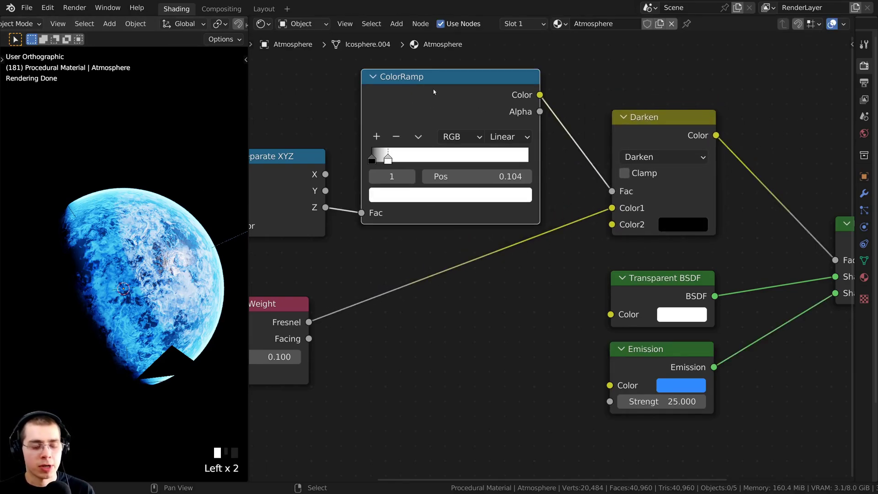
- Duplicate the ColorRamp, insert the copy between Layer Weight's Fresnel and Darken's Color1, and reset it to its default black-to-white gradient
key("shift+d")
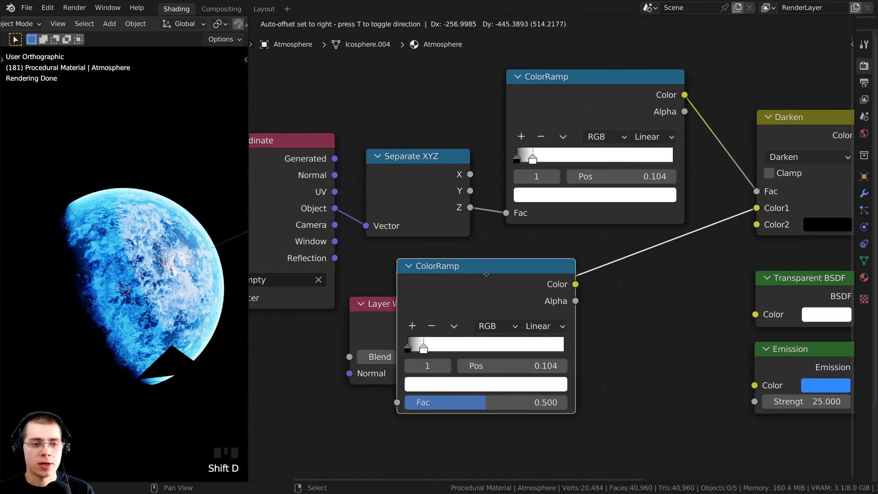
left_click(580, 263)
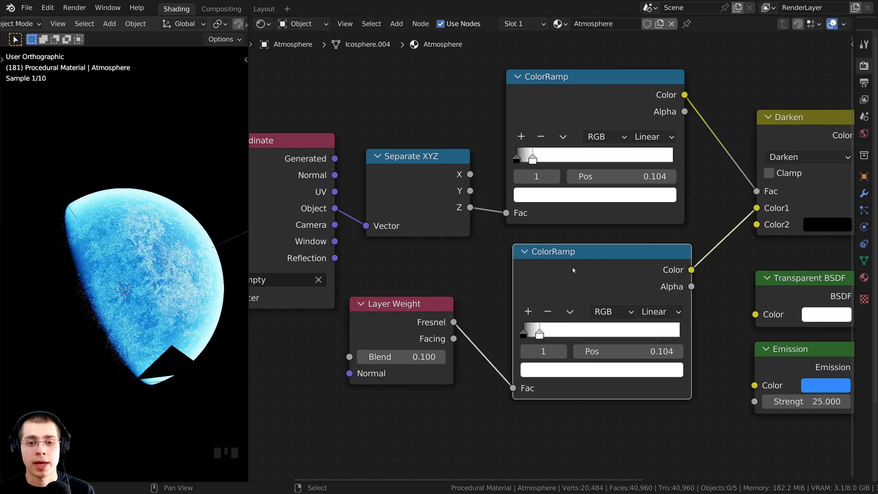
middle_click_drag(567, 262, 503, 261)
left_click(552, 262)
key("BackSpace")
scroll(503, 261, "up", 2)
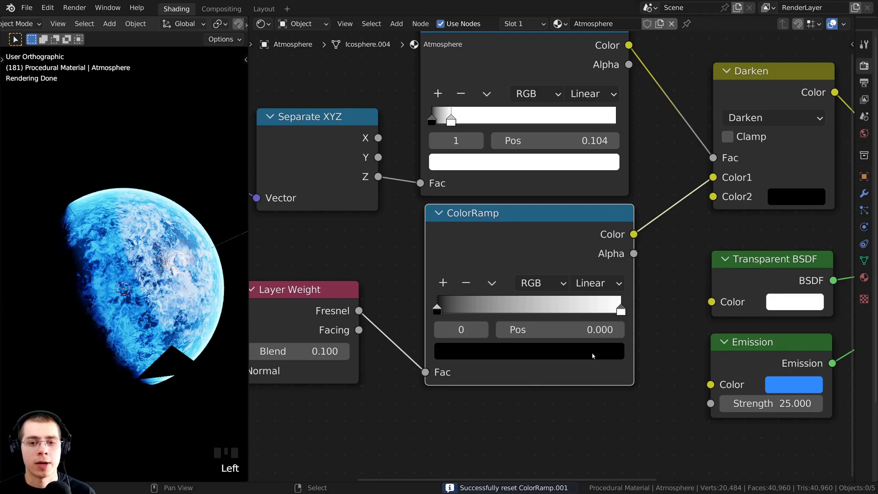
scroll(695, 166, "down", 1)
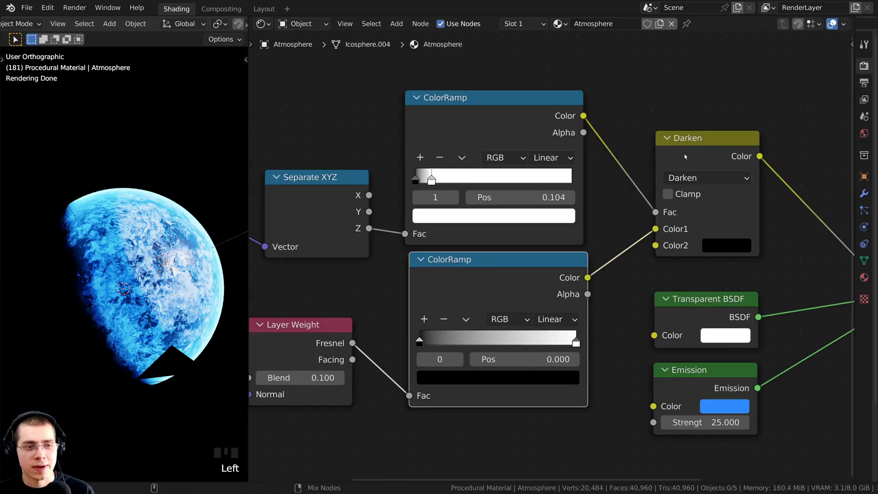
- Preview the Darken node's output on the sphere and darken the lower ColorRamp's white stop to a grey value of 0.577
left_click(685, 156, "ctrl+shift")
middle_click_drag(166, 203, 150, 213, "shift")
scroll(157, 215, "up", 2)
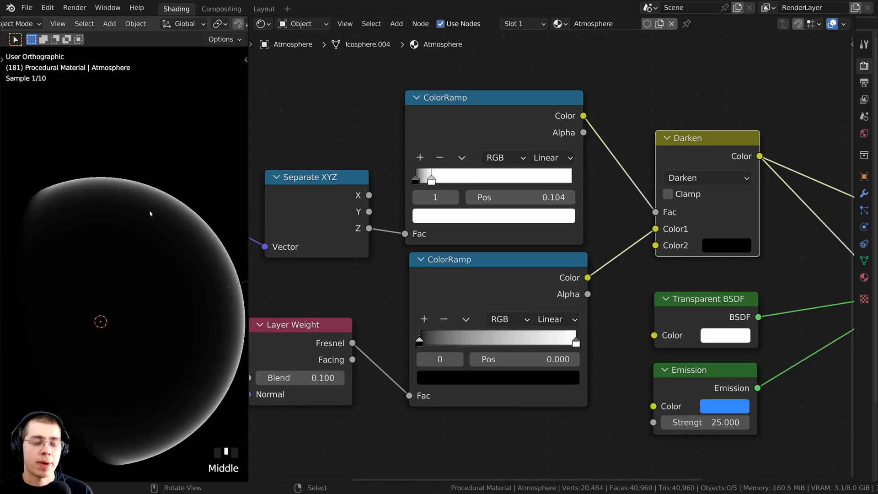
scroll(174, 229, "up", 2)
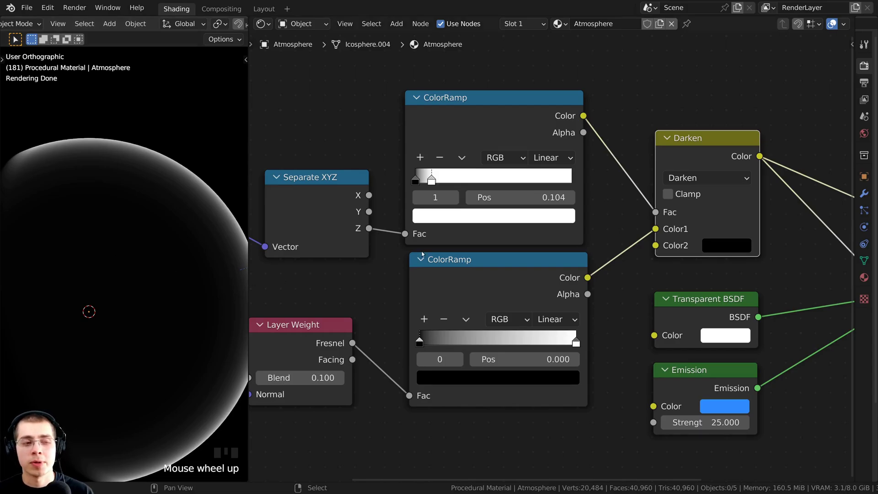
scroll(612, 213, "down", 2)
scroll(523, 213, "up", 1)
left_click(495, 300)
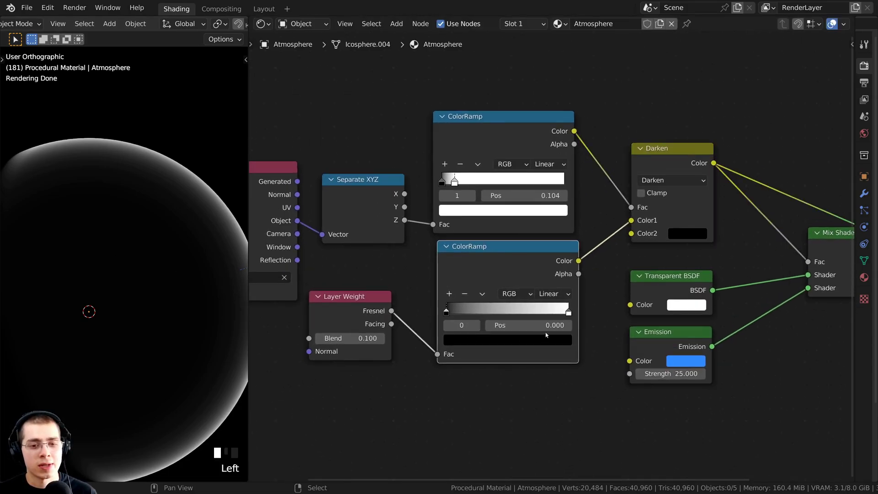
left_click(567, 313)
left_click(507, 339)
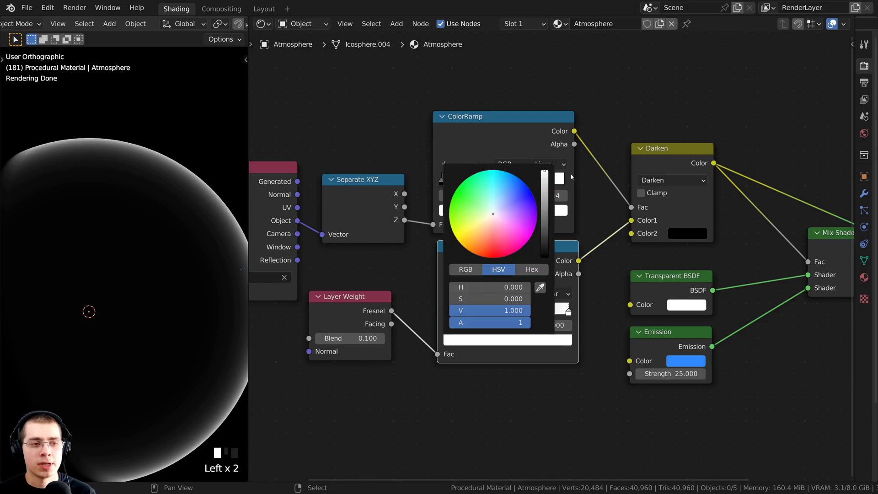
left_click_drag(547, 182, 548, 192)
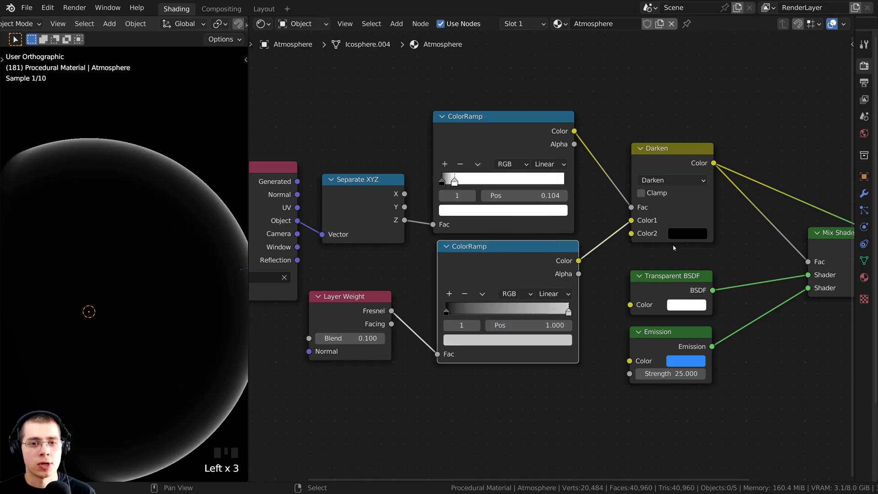
- Preview the Mix Shader again and lower the grey stop's value on the lower ColorRamp to about 0.086
middle_click_drag(747, 246, 659, 232)
left_click(736, 242, "ctrl+shift")
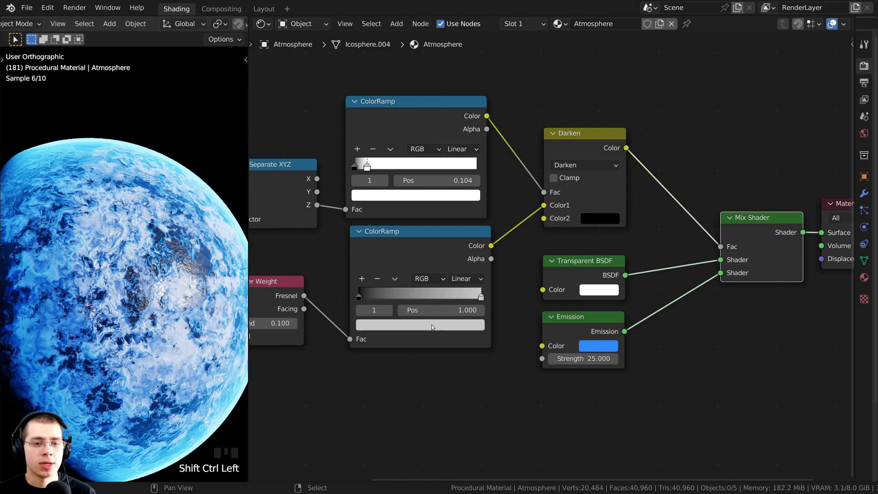
left_click(432, 327)
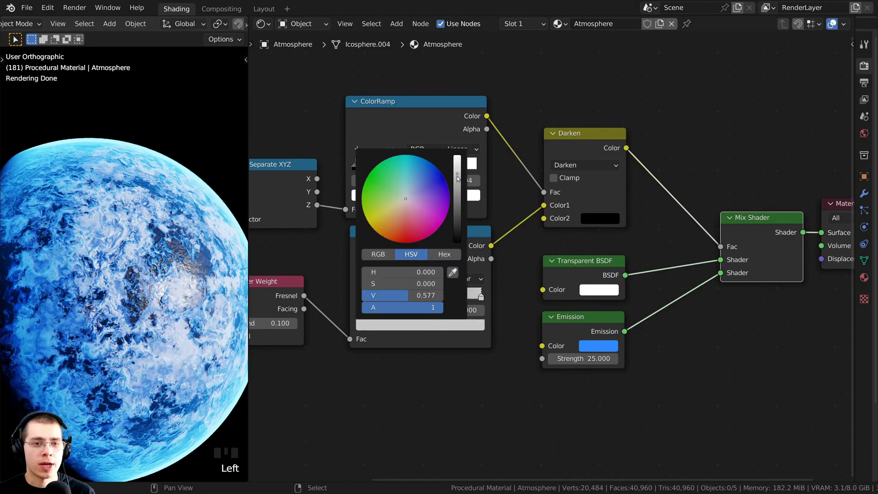
left_click_drag(457, 177, 456, 216)
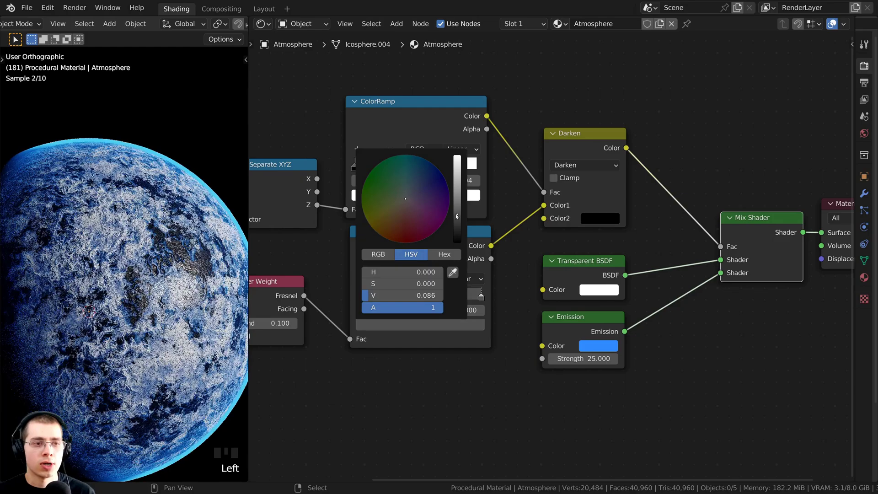
middle_click_drag(177, 284, 184, 289)
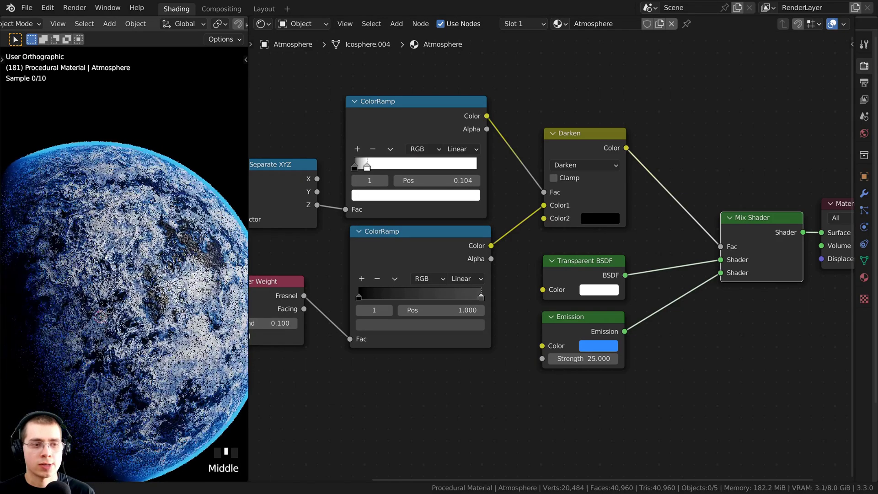
scroll(183, 289, "down", 1)
- Compare Layer Weight's Facing and Fresnel outputs, connect Facing to the lower ColorRamp's Fac, and return the preview to the Mix Shader
middle_click_drag(361, 256, 368, 247)
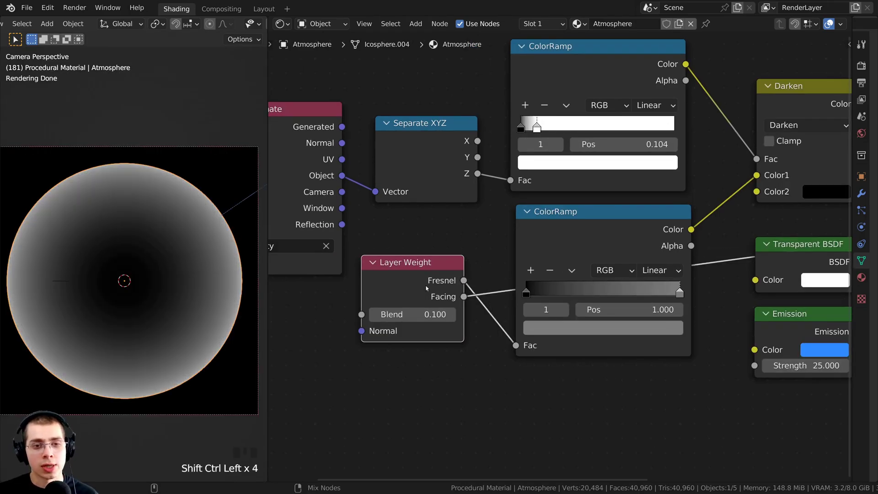
left_click(426, 288, "ctrl+shift")
middle_click_drag(426, 288, 352, 282)
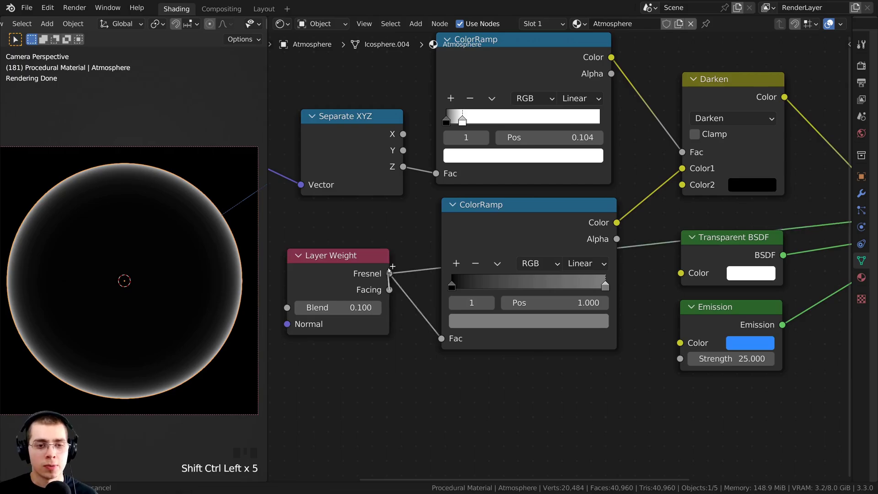
left_click_drag(389, 290, 442, 338)
scroll(321, 321, "down", 3)
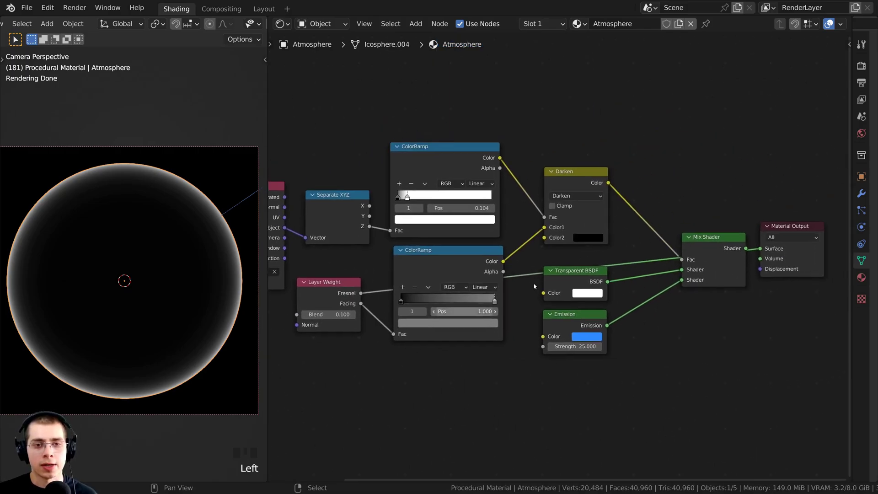
left_click(717, 244, "ctrl+shift")
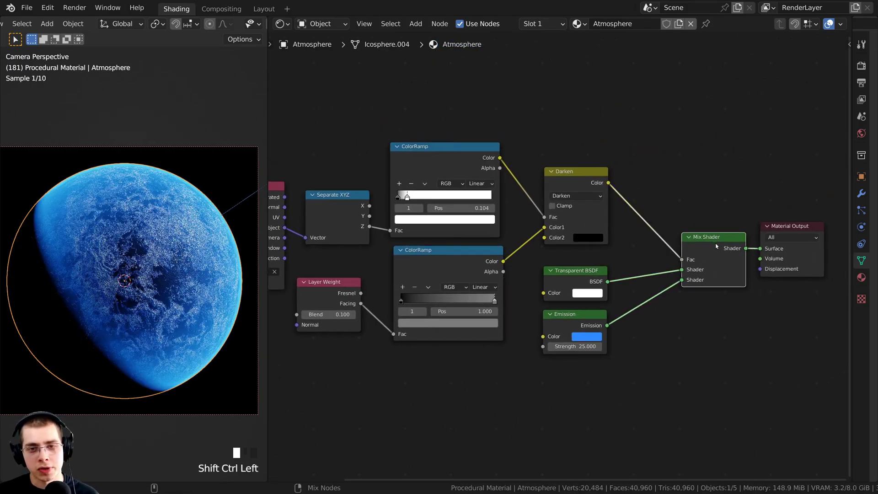
- Set the lower ColorRamp's black stop to about 0.031, darken its grey end stop slightly, and space the node below the upper ramp
middle_click_drag(454, 311, 572, 292)
scroll(570, 292, "up", 4)
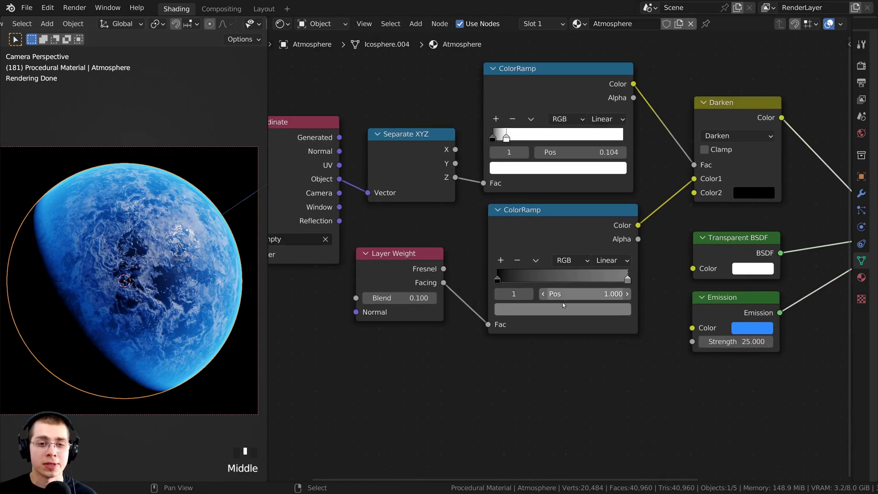
mouse_move(548, 229)
left_mouse_down()
mouse_move(540, 250)
mouse_move(548, 235)
left_mouse_up()
left_click(517, 221)
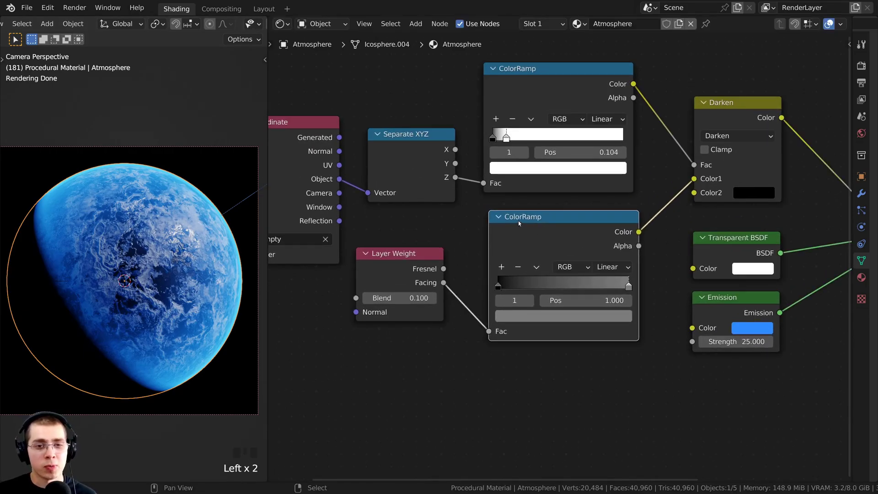
scroll(517, 221, "up", 4)
left_click_drag(474, 298, 486, 299)
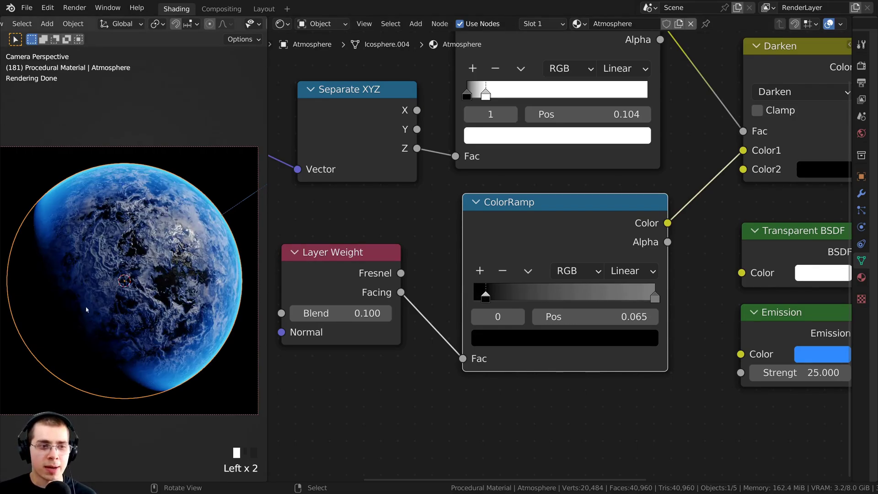
scroll(480, 301, "up", 3)
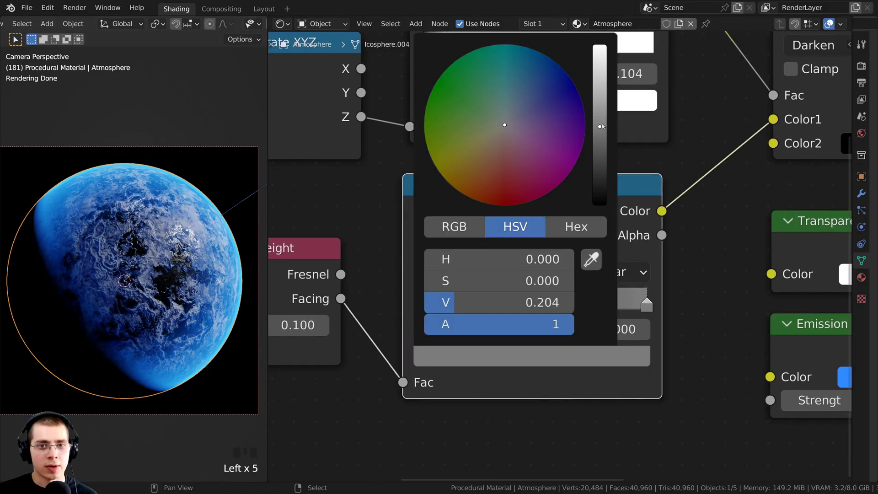
mouse_move(602, 127)
left_mouse_down()
mouse_move(600, 181)
mouse_move(599, 131)
mouse_move(599, 140)
left_mouse_up()
scroll(521, 186, "down", 4)
middle_click_drag(151, 256, 80, 236, "shift")
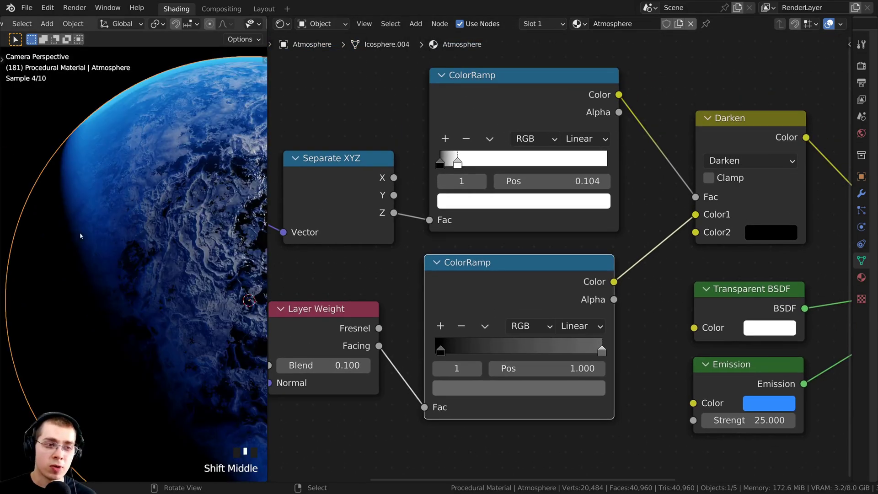
- Try the upper ColorRamp's black stop at 0.044, return it to the start, and set the white stop to position 0.127
middle_click_drag(530, 105, 574, 169)
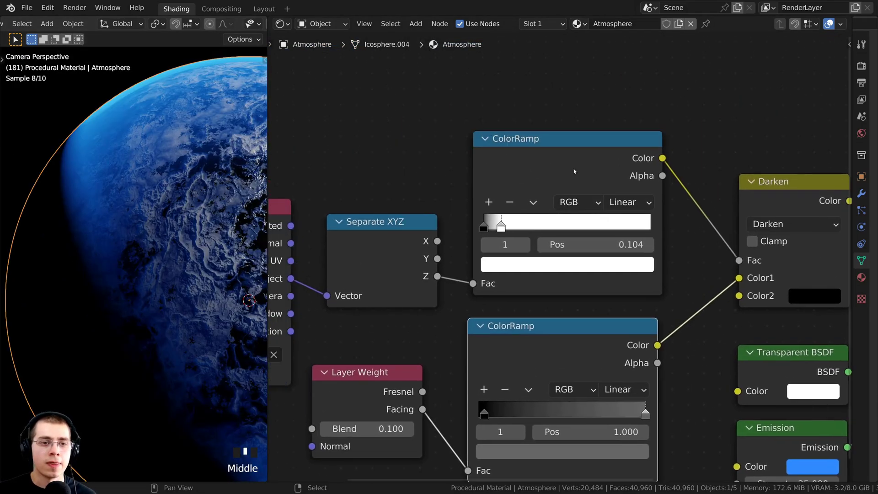
left_click(573, 168)
left_click(504, 206)
left_click(489, 225)
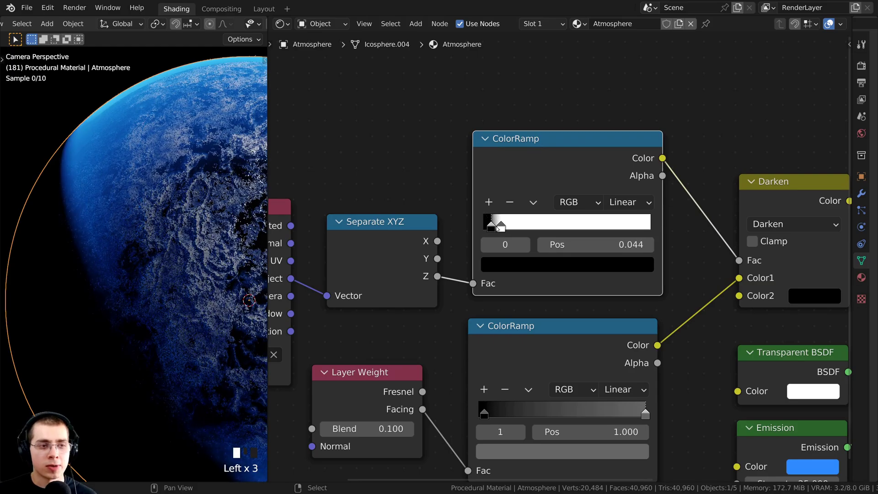
left_click_drag(501, 229, 486, 226)
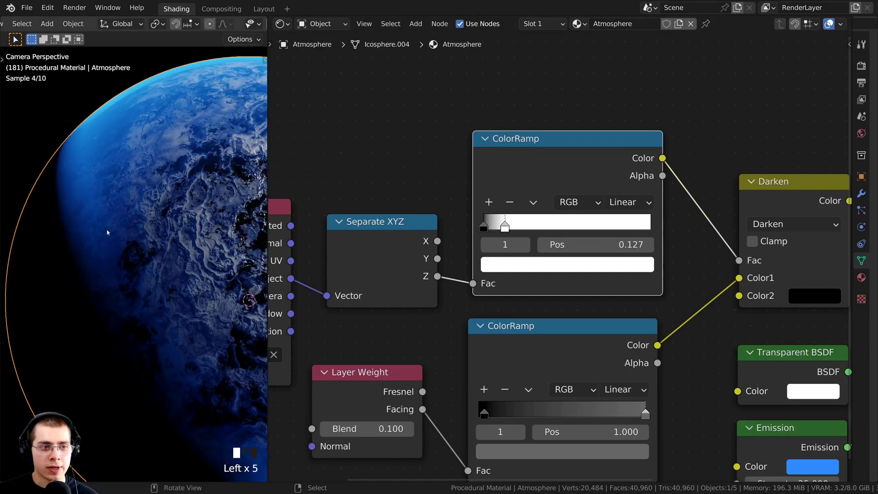
scroll(109, 231, "down", 2)
middle_click_drag(183, 192, 199, 208, "shift")
scroll(200, 208, "down", 1)
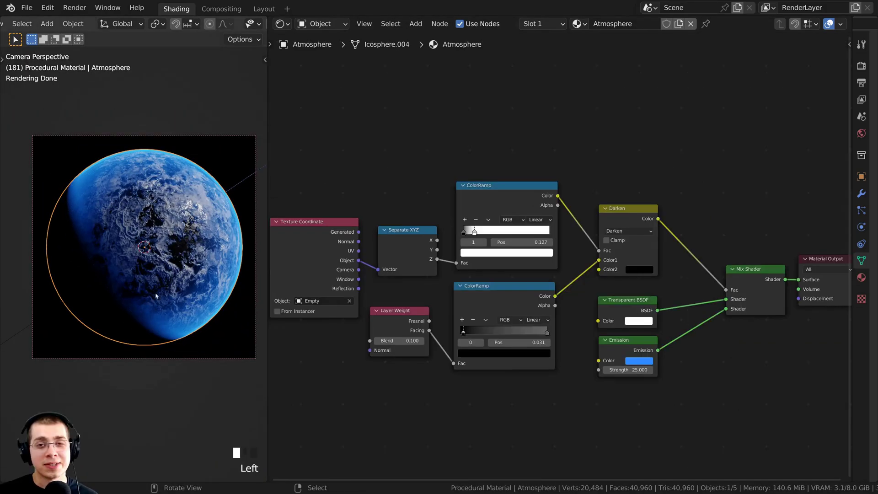
scroll(526, 291, "down", 1)
- Move the sun light to a different spot above the planet to test how the atmosphere mask follows it
middle_click_drag(525, 291, 558, 290)
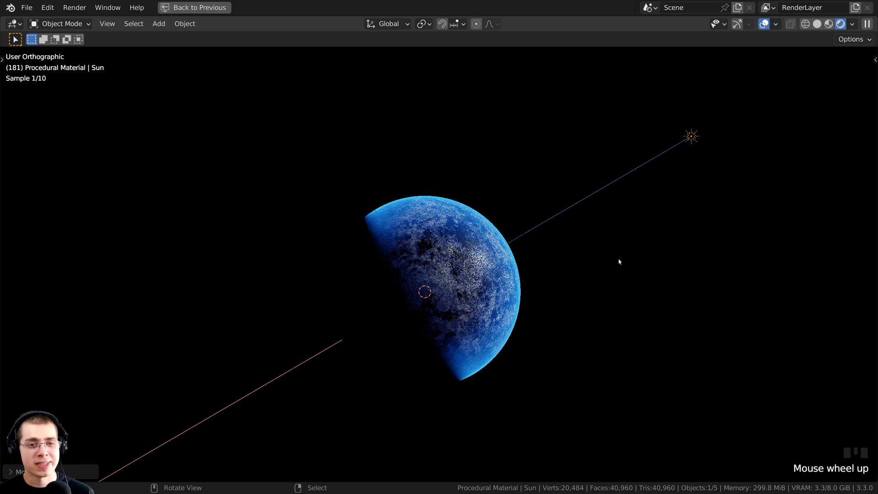
key("g")
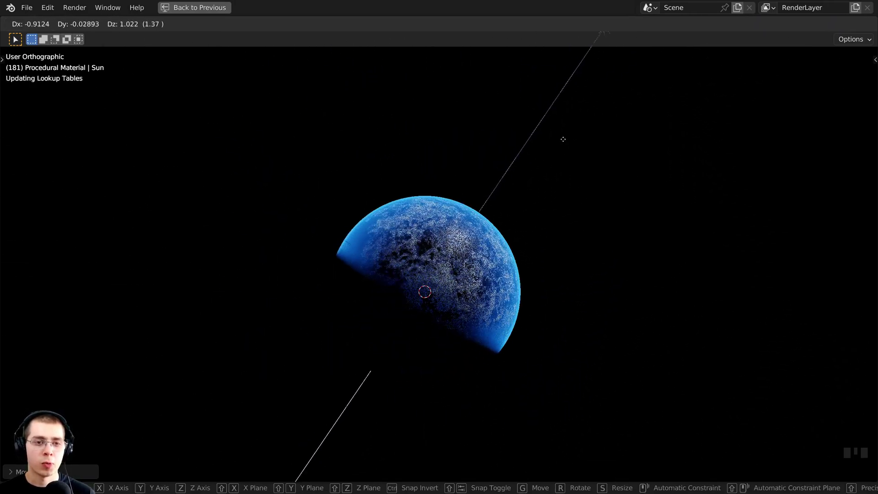
left_click(497, 134)
middle_click_drag(497, 135, 393, 203, "shift")
- Scale the whole atmosphere mesh down to about 0.993 in Edit Mode and restore the Shading layout
scroll(394, 204, "up", 8)
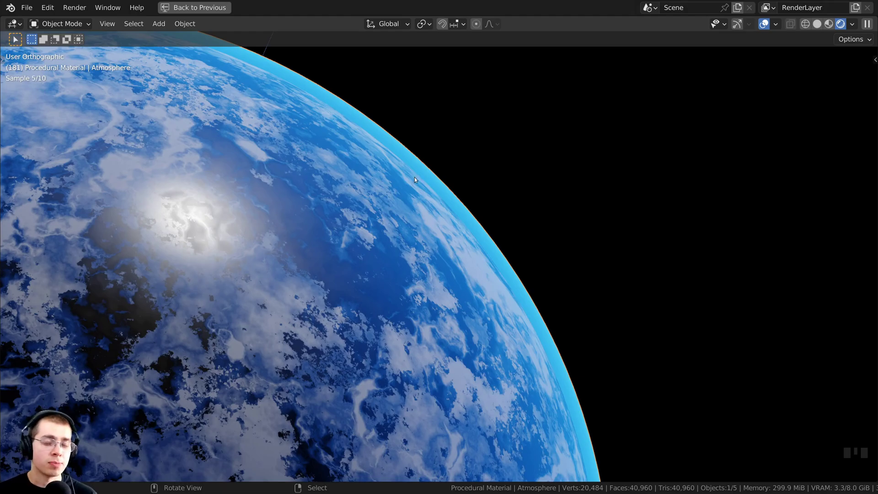
scroll(476, 172, "down", 1)
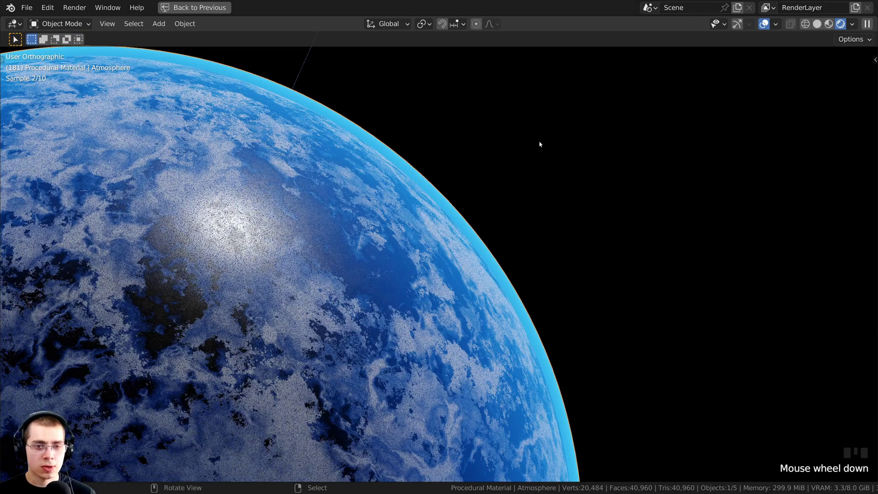
key("Tab")
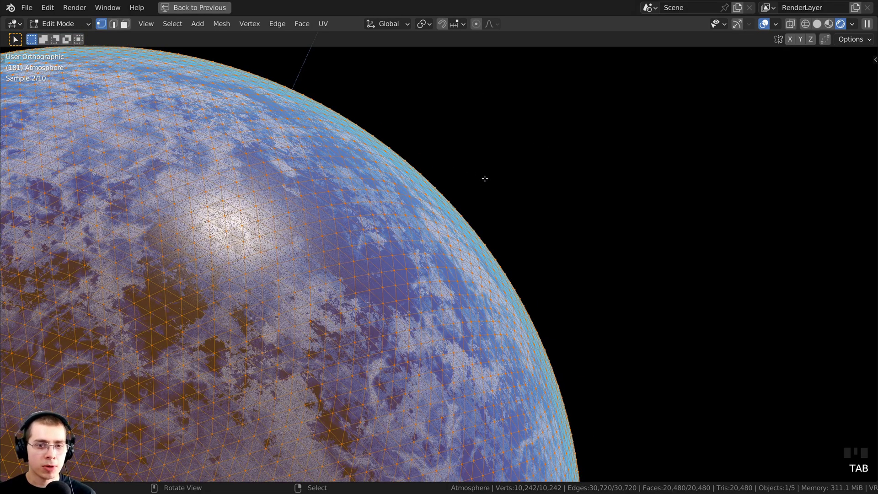
key("a")
key("a")
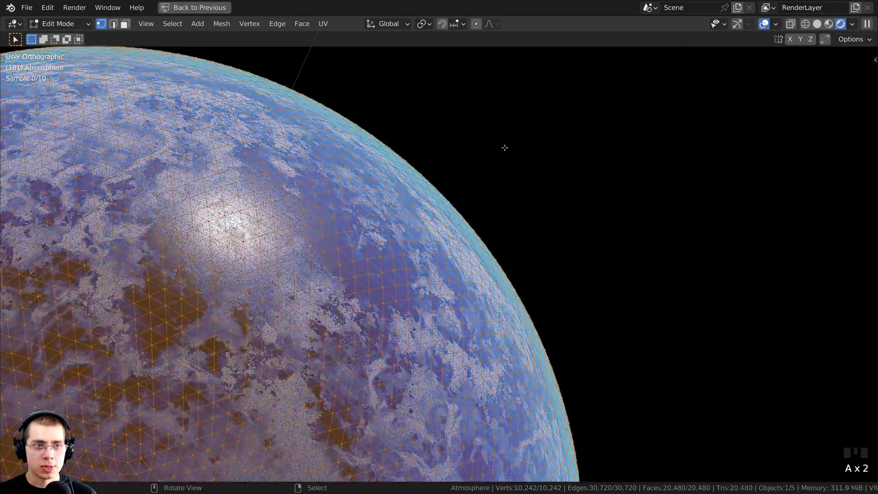
key("s")
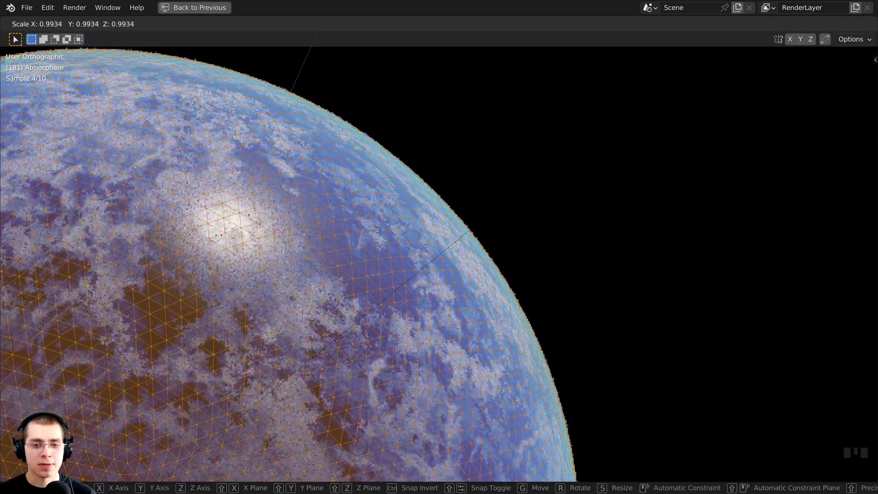
left_click(512, 273)
key("Tab")
scroll(298, 298, "down", 5)
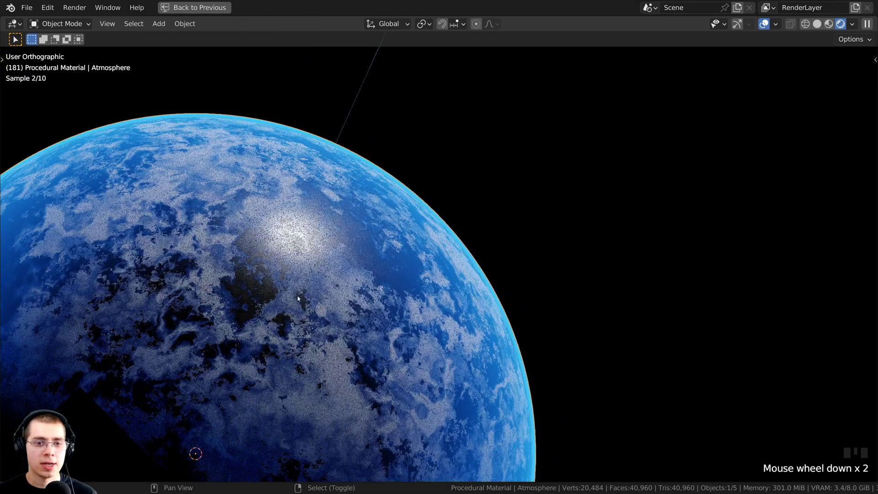
middle_click(325, 313)
left_click(194, 7)
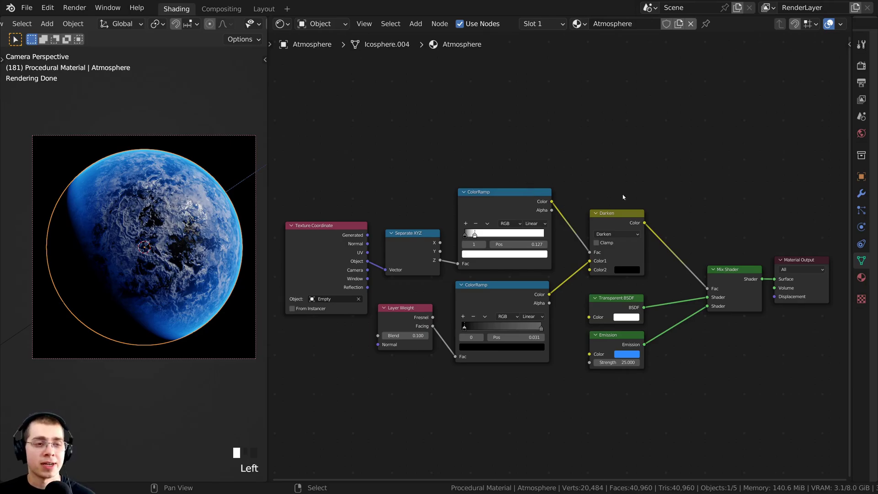
- Widen the properties editor, show the render settings, and change the render engine to Eevee
scroll(631, 284, "up", 2)
left_click(629, 309)
scroll(593, 294, "up", 1)
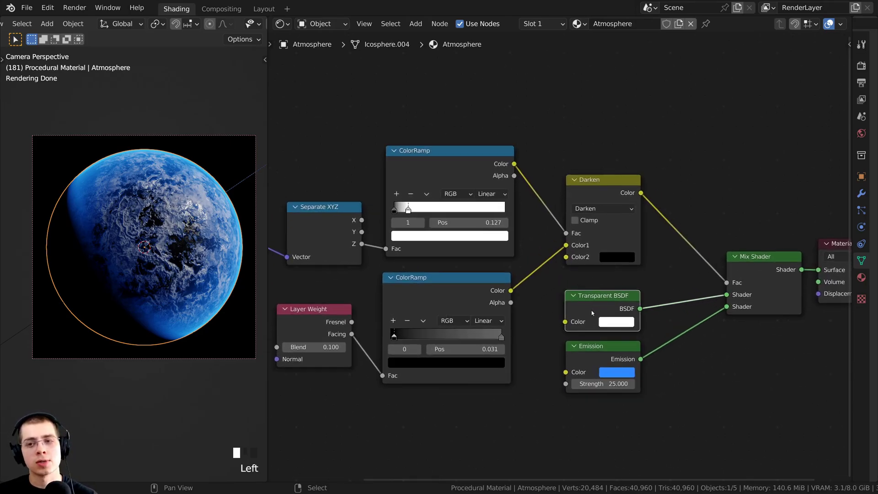
scroll(584, 271, "down", 1)
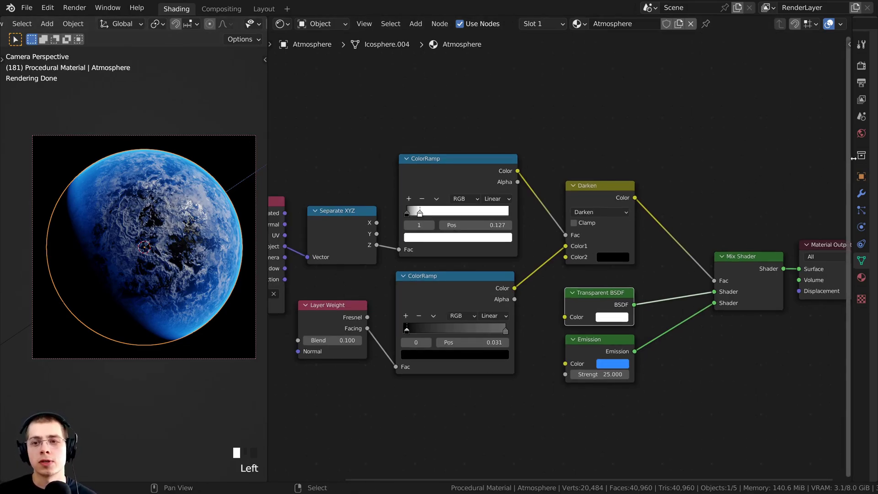
left_click_drag(856, 155, 718, 68)
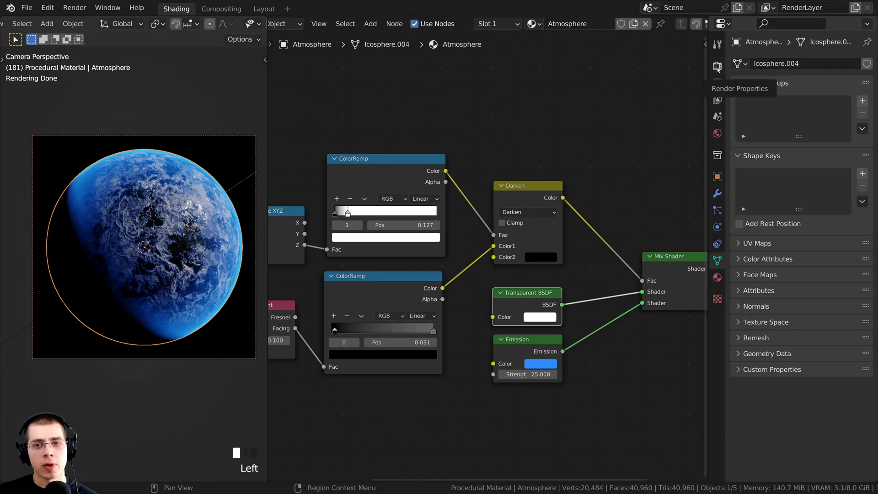
left_click(717, 66)
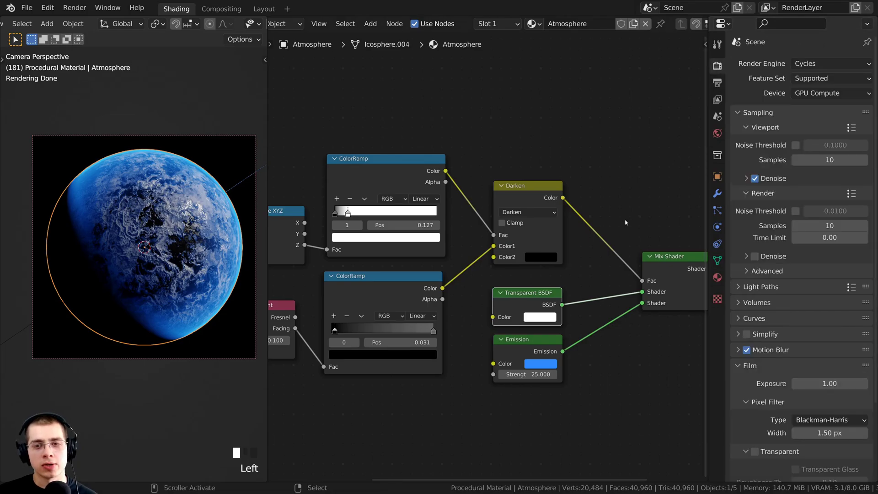
left_click(814, 63)
left_click(807, 77)
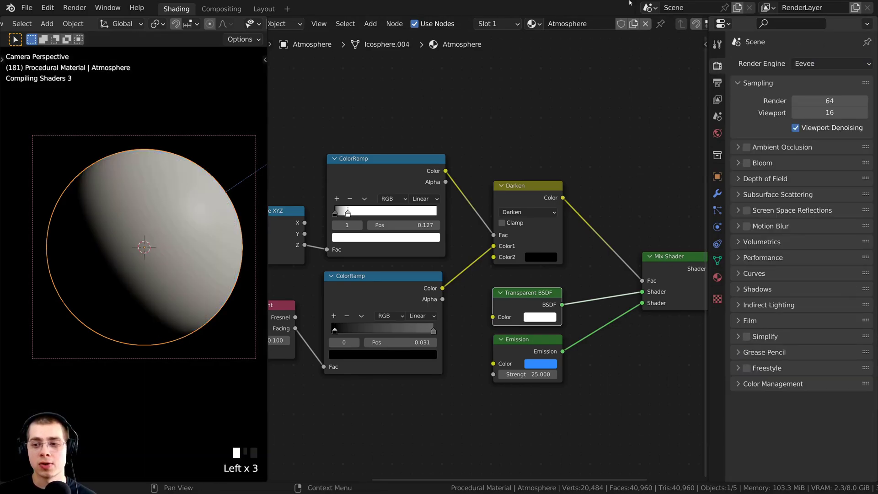
- Enable Ambient Occlusion, Bloom, and Screen Space Reflections with its Refraction option for the Eevee render
middle_click_drag(178, 267, 120, 254)
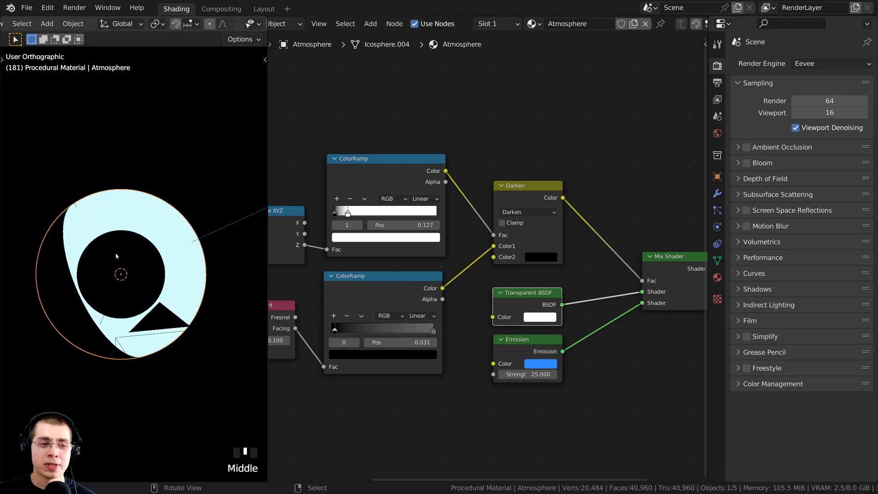
left_click(748, 148)
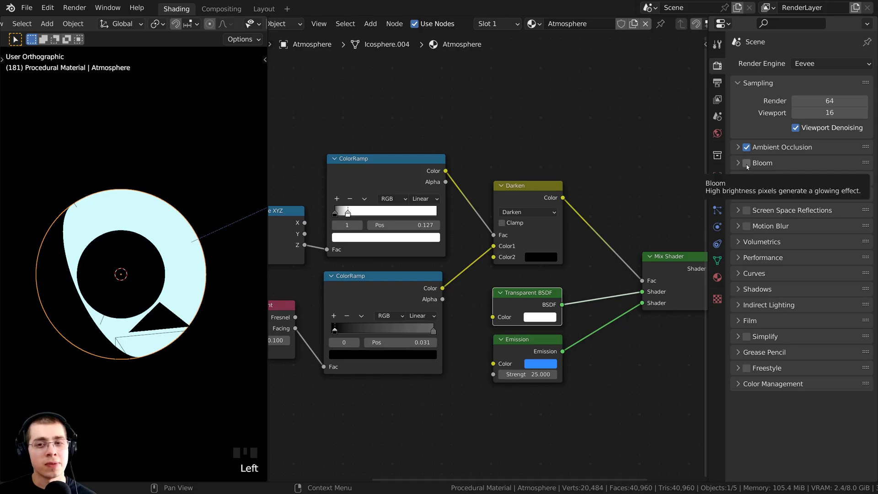
left_click(746, 163)
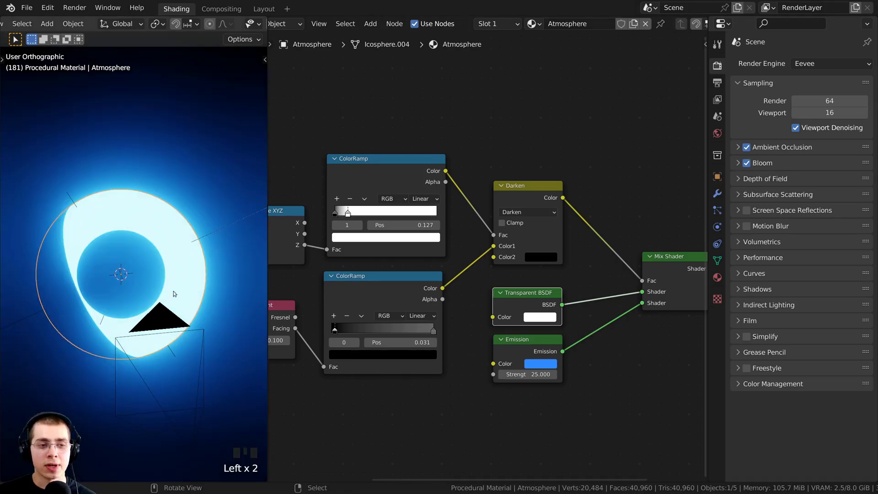
left_click(747, 211)
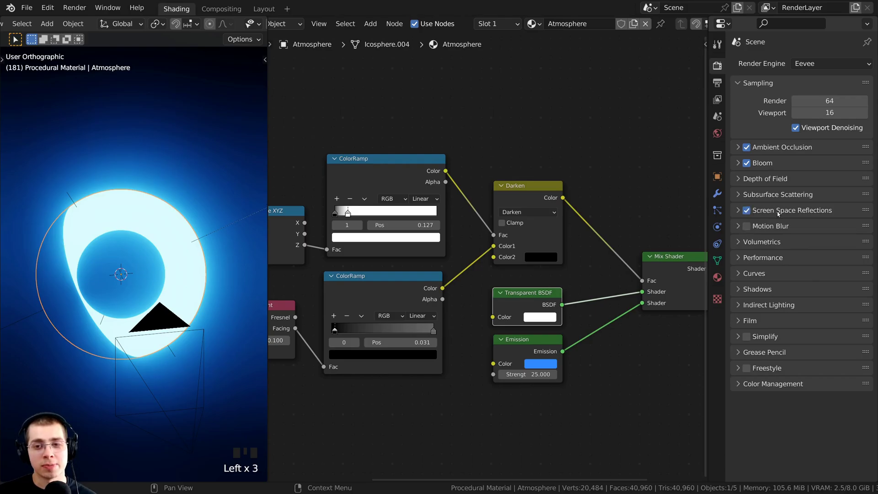
left_click(738, 211)
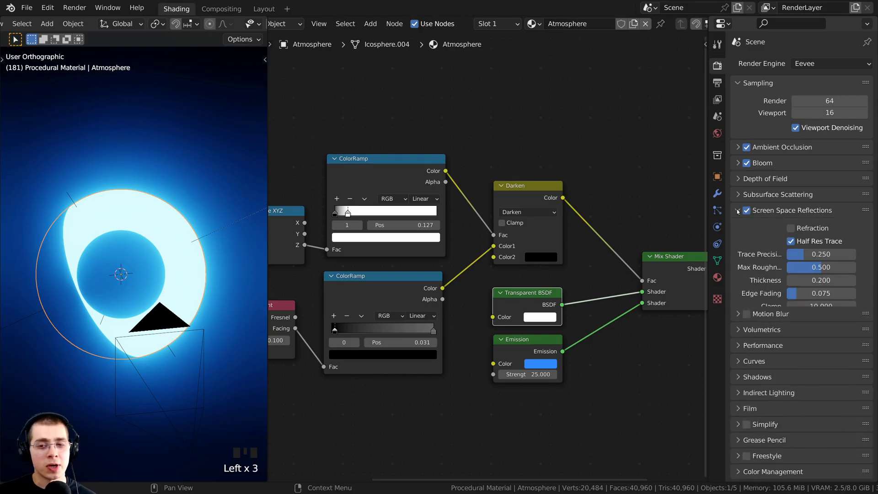
left_click(792, 228)
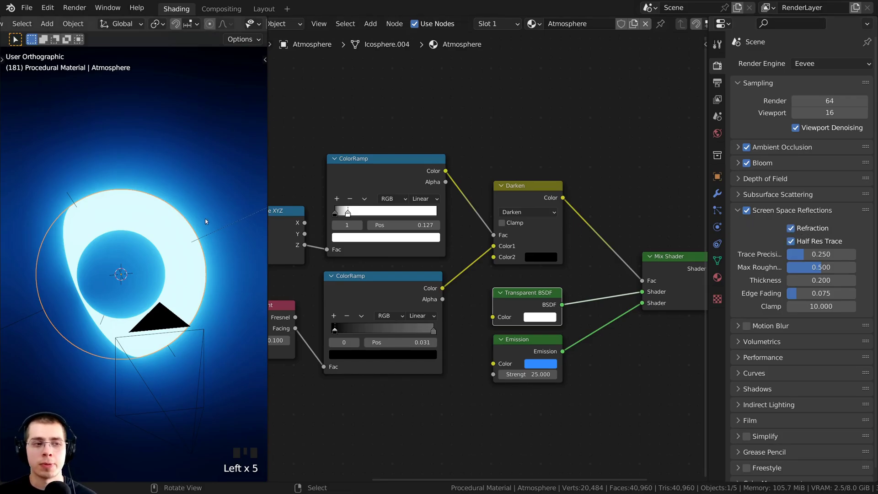
- Set the Atmosphere material's blend mode to Alpha Blend and nudge its Transparent BSDF node slightly
middle_click_drag(206, 222, 160, 274)
middle_click_drag(160, 275, 147, 340, "shift")
scroll(155, 293, "up", 1)
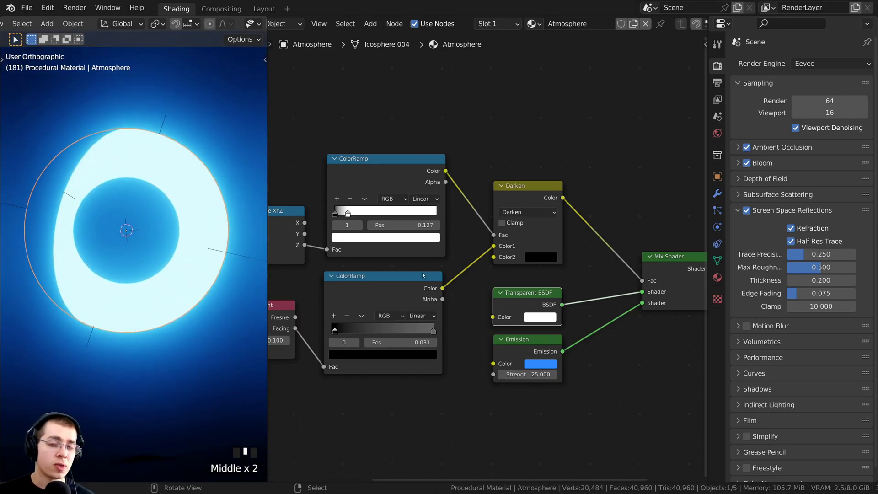
left_click(717, 278)
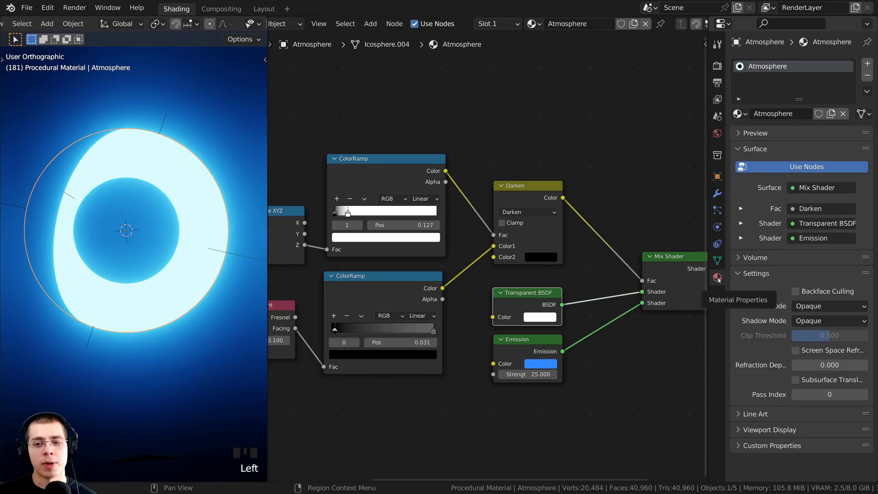
left_click(736, 277)
left_click(738, 277)
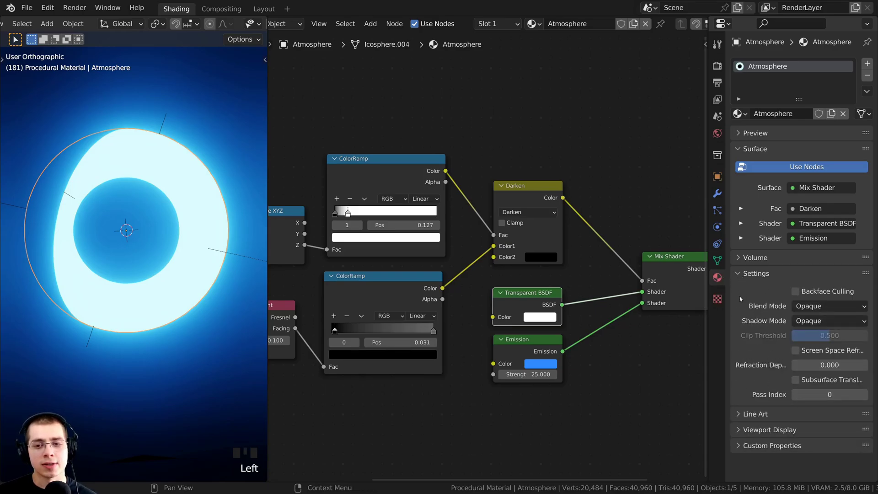
left_click(814, 311)
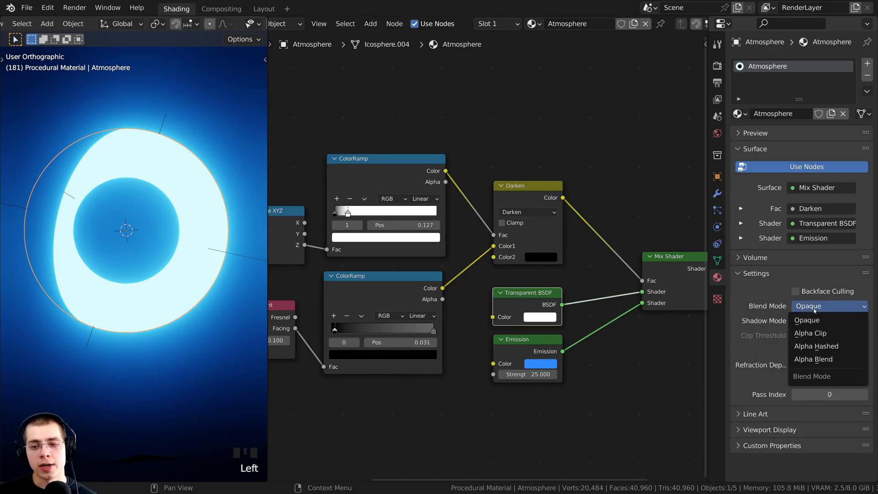
left_click(816, 359)
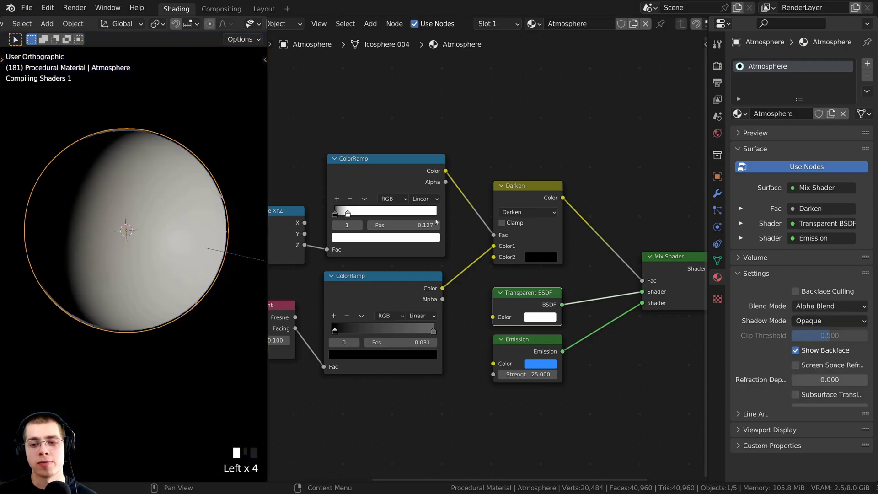
middle_click_drag(188, 244, 181, 231)
left_click_drag(521, 292, 518, 288)
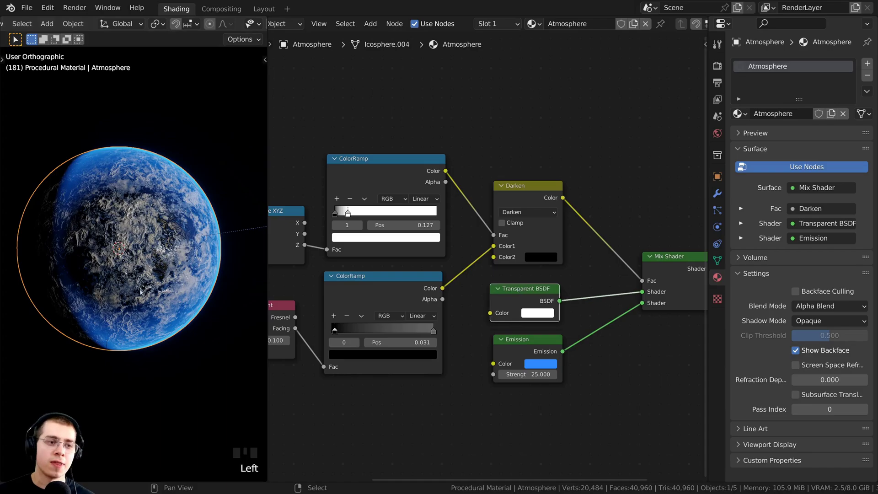
- Hide the atmosphere sphere and select the planet to show its Procedural Ice Planet material nodes
middle_click_drag(197, 146, 139, 176)
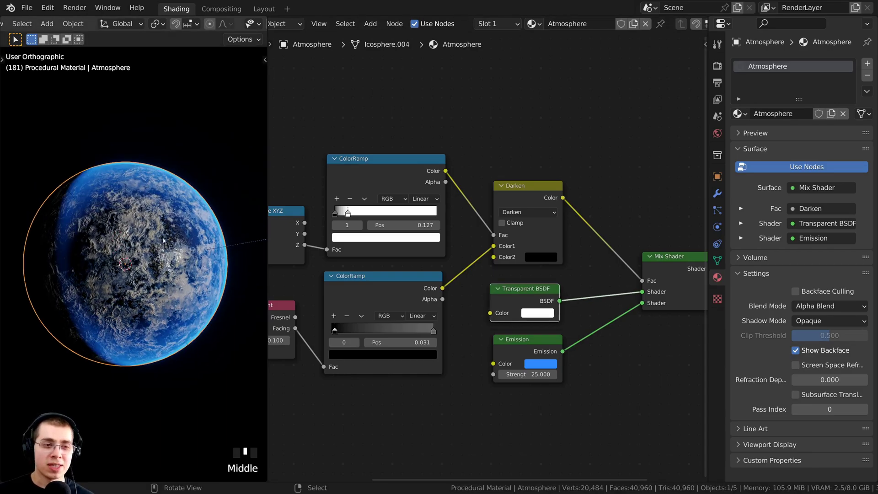
middle_click_drag(192, 242, 147, 247)
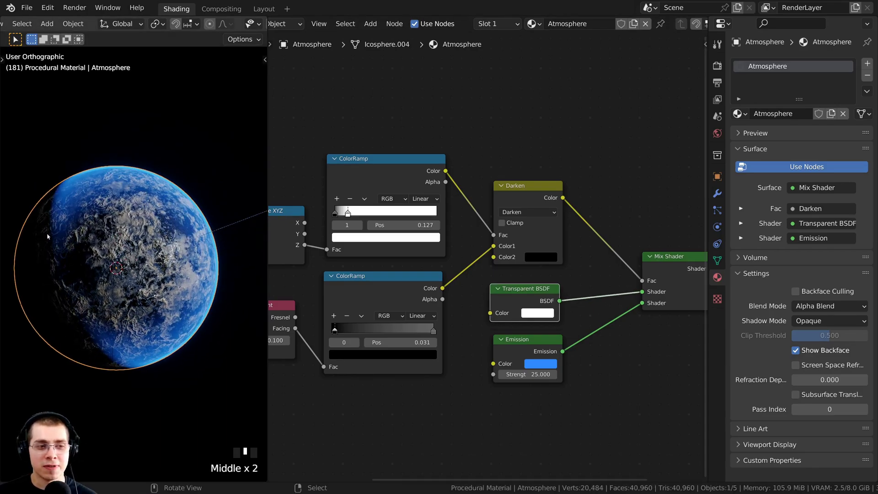
middle_click_drag(47, 237, 134, 315, "shift")
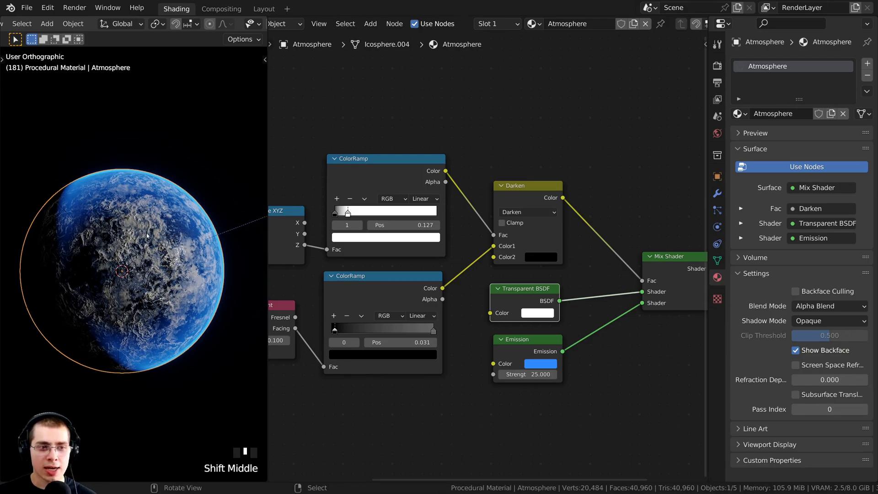
key("h")
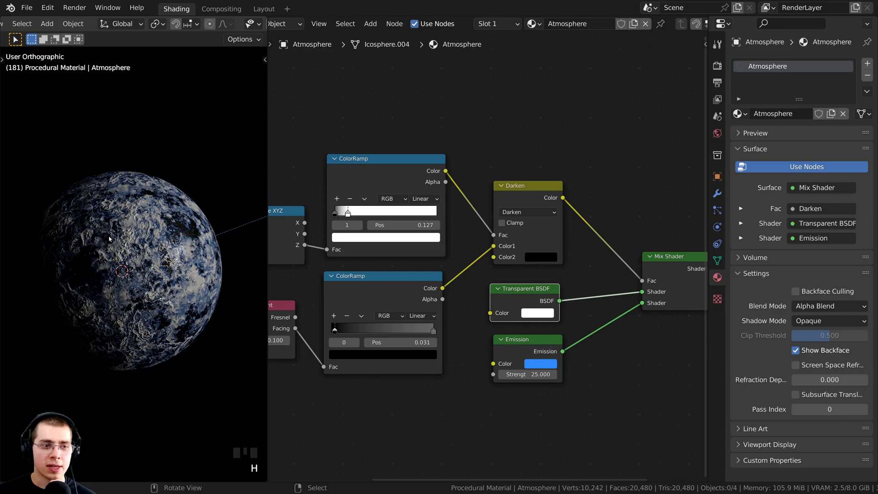
right_click(109, 239)
scroll(530, 388, "down", 4)
middle_click_drag(530, 388, 474, 323)
left_click(36, 255)
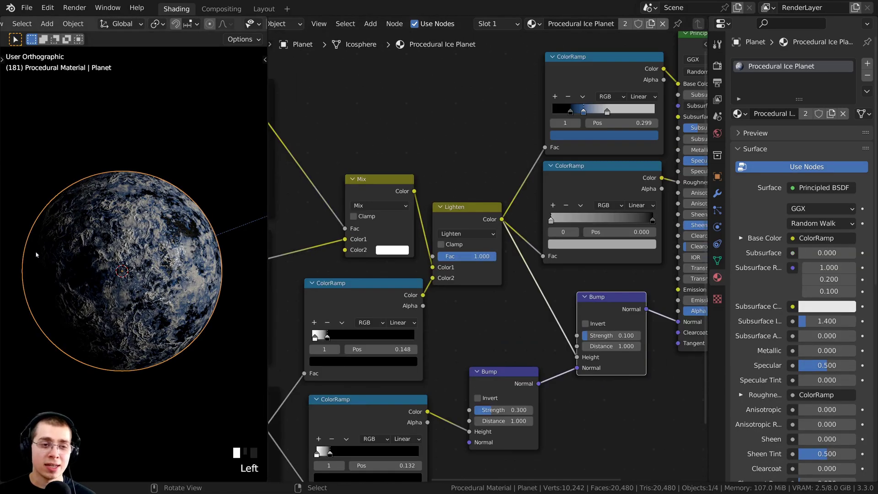
- Disconnect the Bump node with strength 0.100 from the Principled BSDF's Normal input in the planet's material
scroll(393, 253, "down", 4)
middle_click_drag(393, 254, 488, 214)
scroll(487, 211, "up", 4)
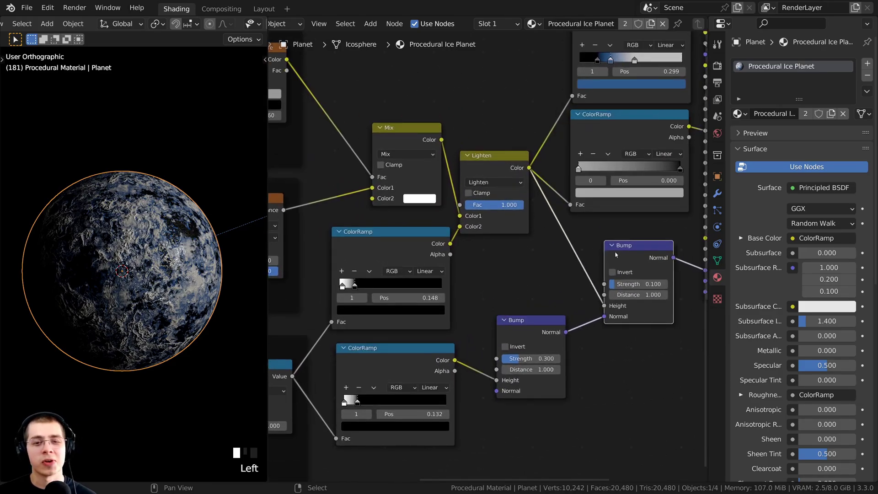
middle_click_drag(151, 256, 174, 277)
middle_click_drag(174, 276, 157, 272)
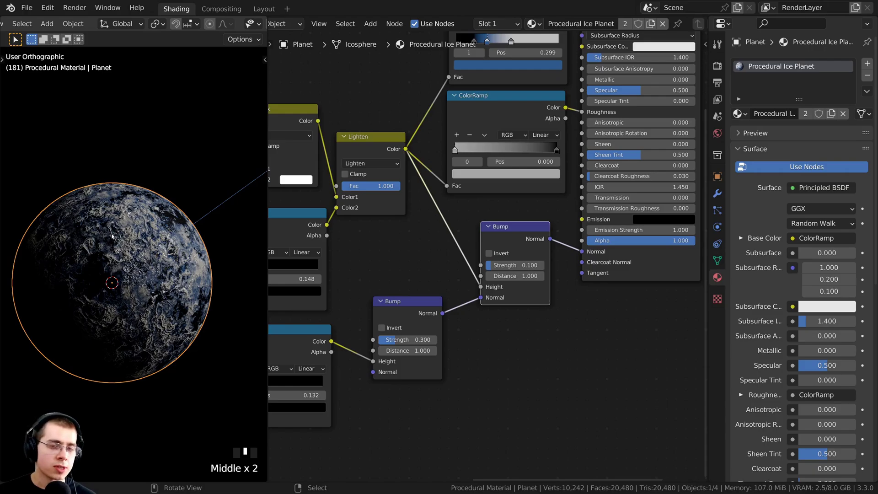
scroll(498, 87, "down", 3)
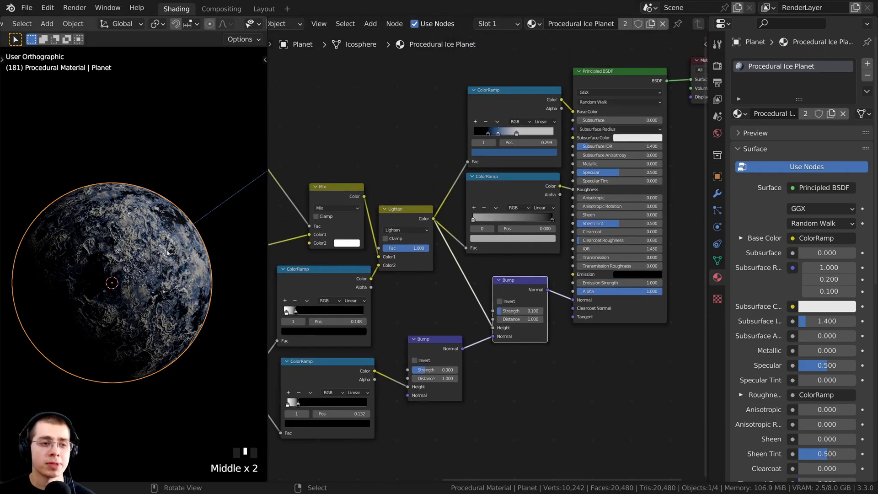
scroll(536, 322, "up", 2)
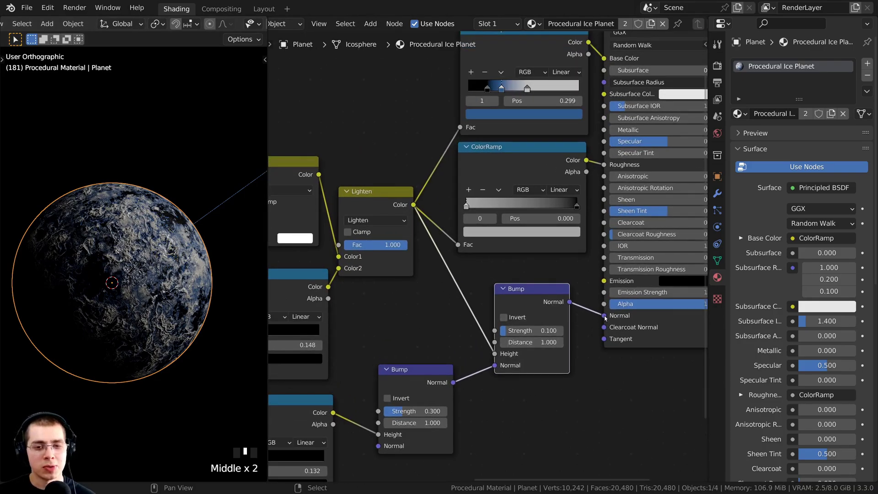
left_click_drag(604, 316, 584, 332)
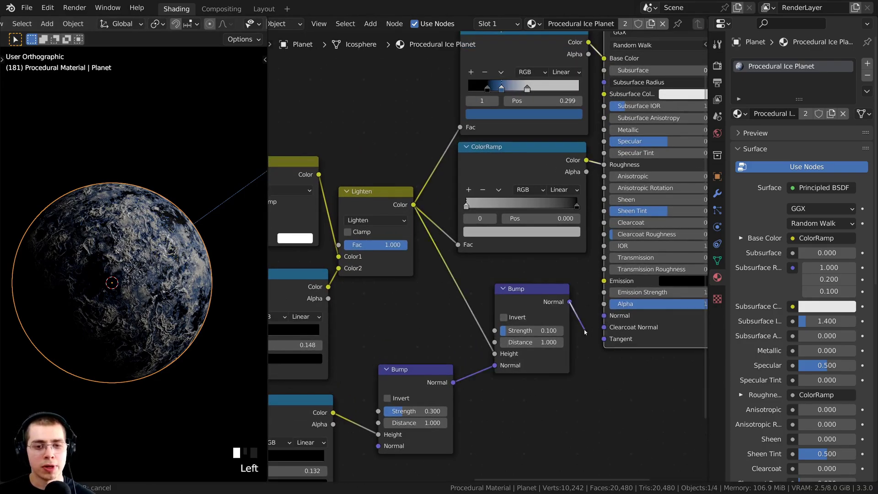
middle_click(170, 303)
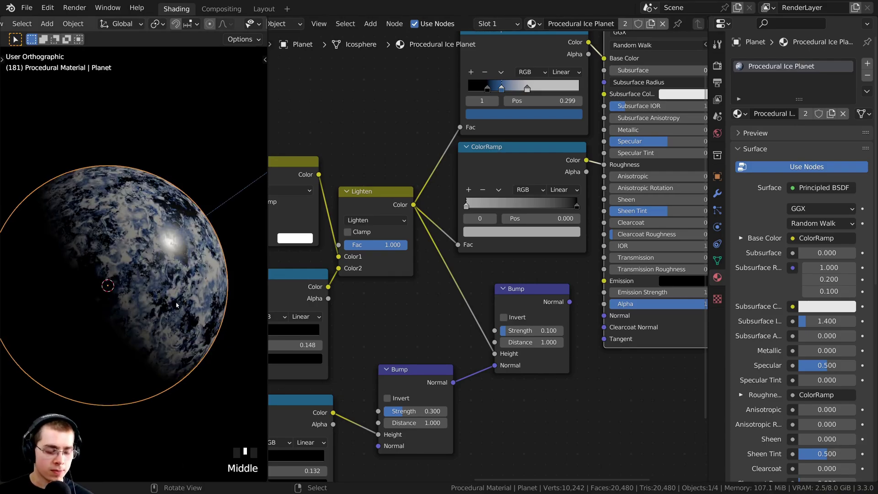
- Unhide the atmosphere sphere, select the sun light, and view the lit side of the planet
key("alt+h")
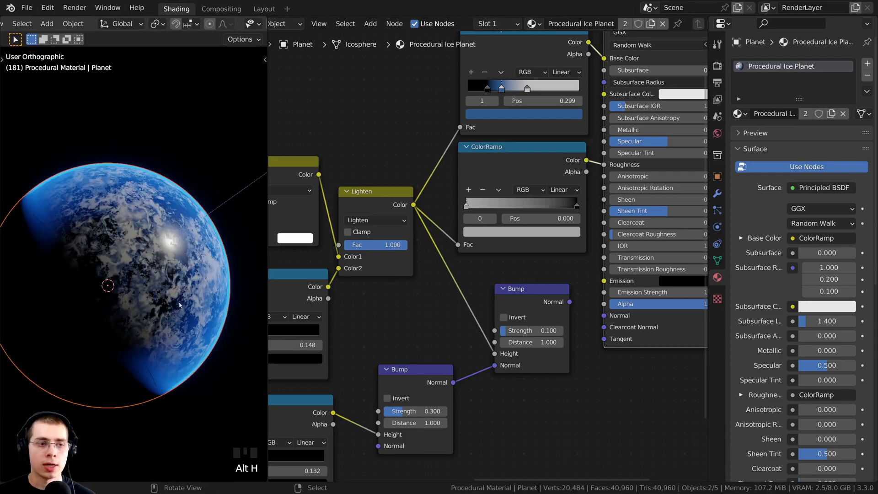
left_click(127, 189)
middle_click_drag(126, 189, 135, 226, "shift")
middle_click_drag(135, 226, 147, 199, "shift")
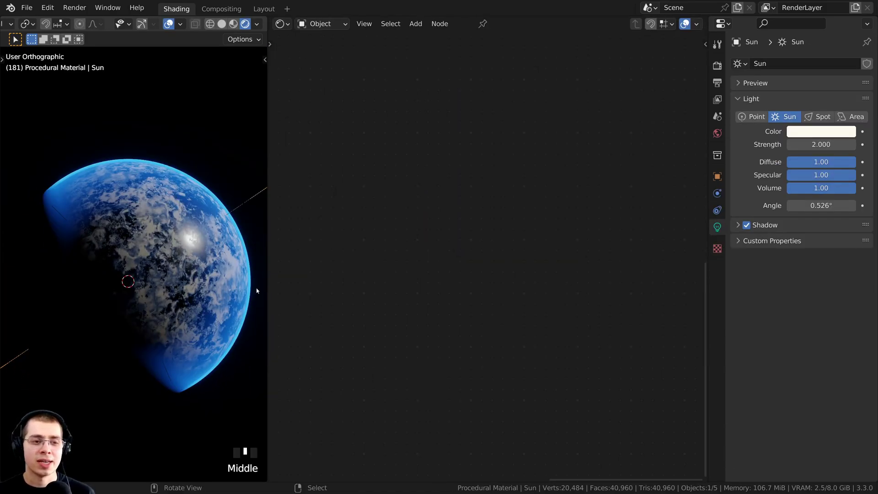
middle_click_drag(203, 201, 194, 202, "shift")
- Expand the Bloom options in the render settings and set the Bloom intensity to 1
left_click(717, 65)
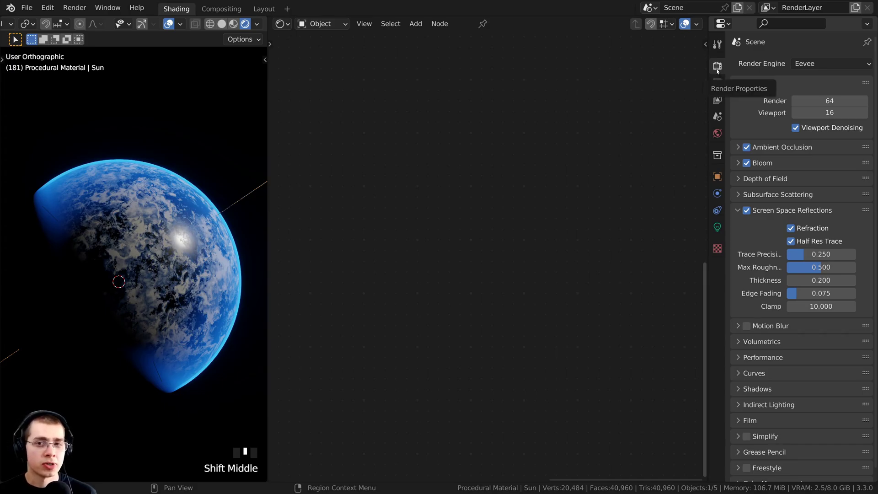
left_click(738, 163)
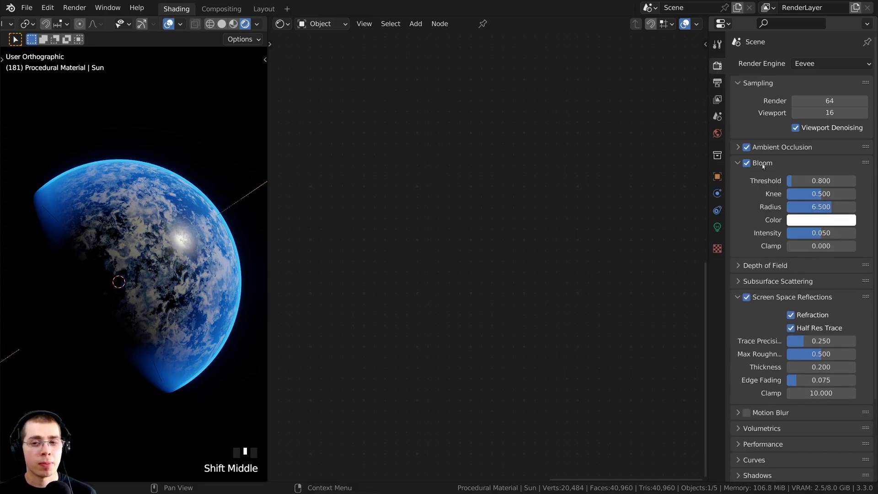
left_click_drag(817, 234, 855, 234)
left_click(820, 234)
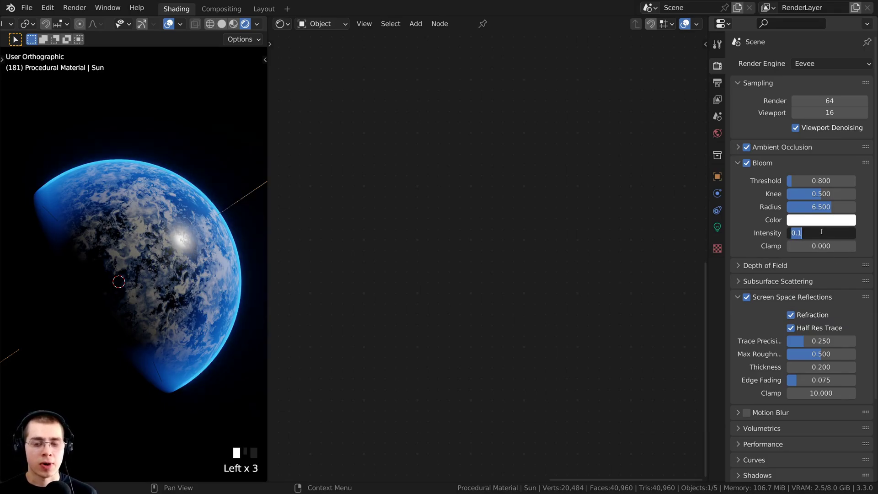
type("1")
key("Return")
middle_click_drag(197, 274, 182, 280, "shift")
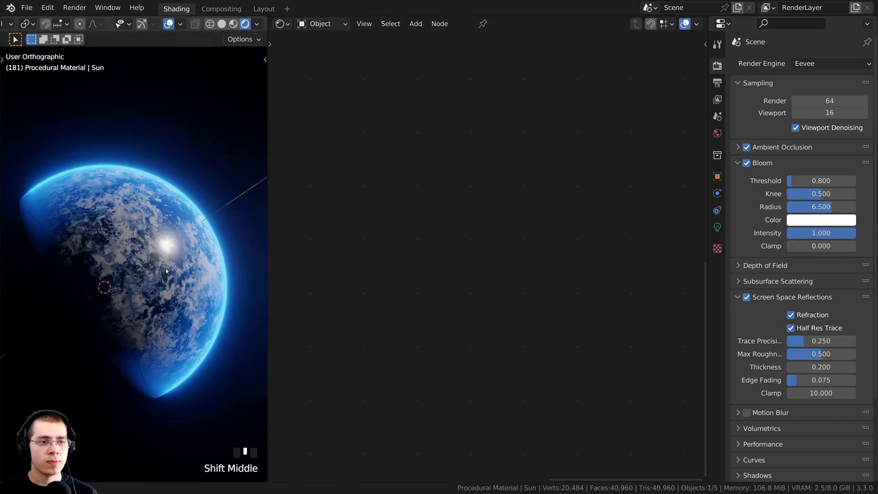
- Set the Bloom intensity to 0.6 and tint the Bloom color light blue with hue 0.588 and saturation 0.508
left_click(815, 233)
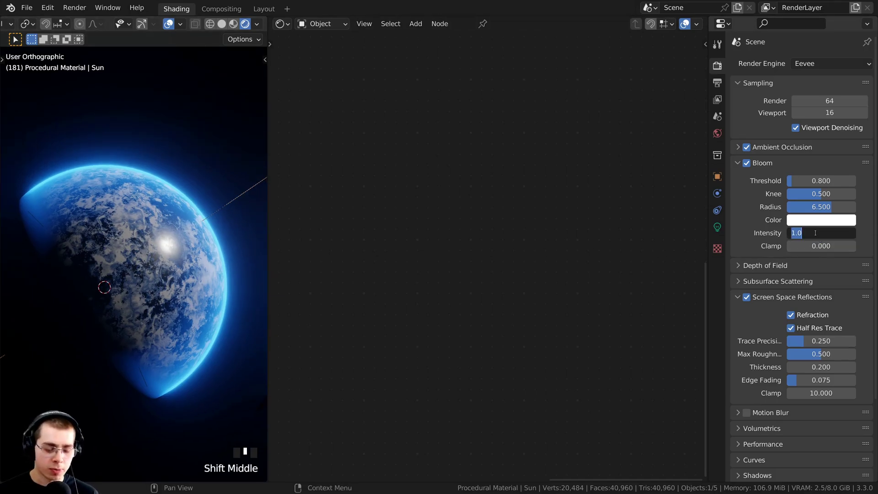
type("0.6")
key("Return")
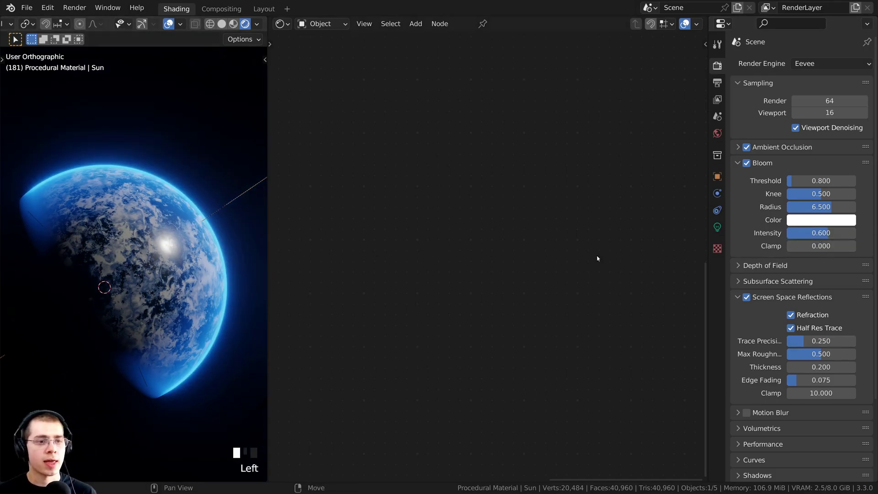
left_click(790, 220)
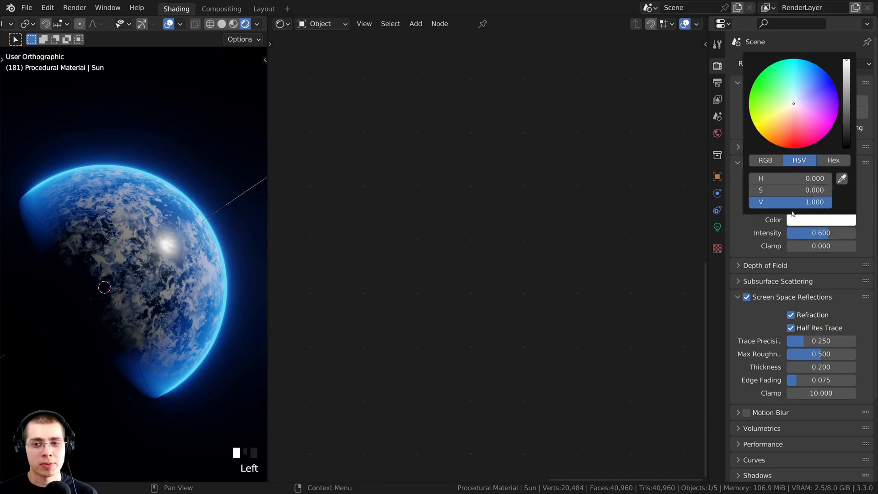
left_click_drag(796, 104, 799, 92)
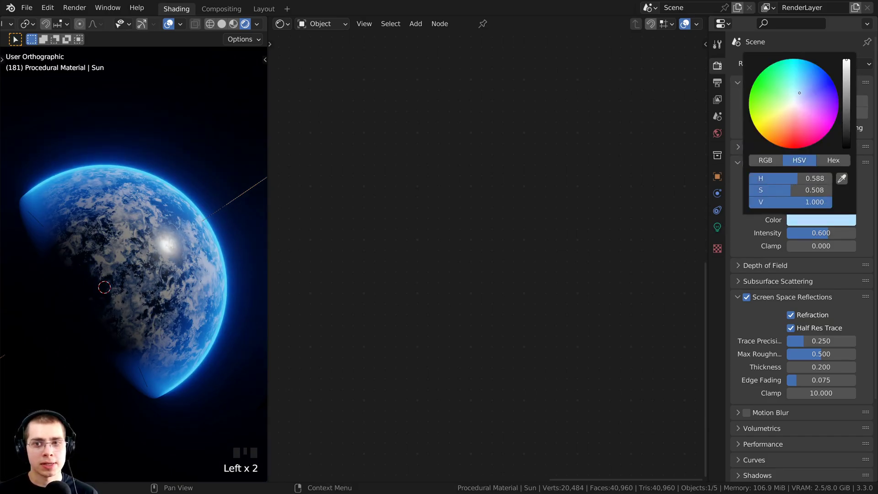
middle_click_drag(682, 191, 599, 137)
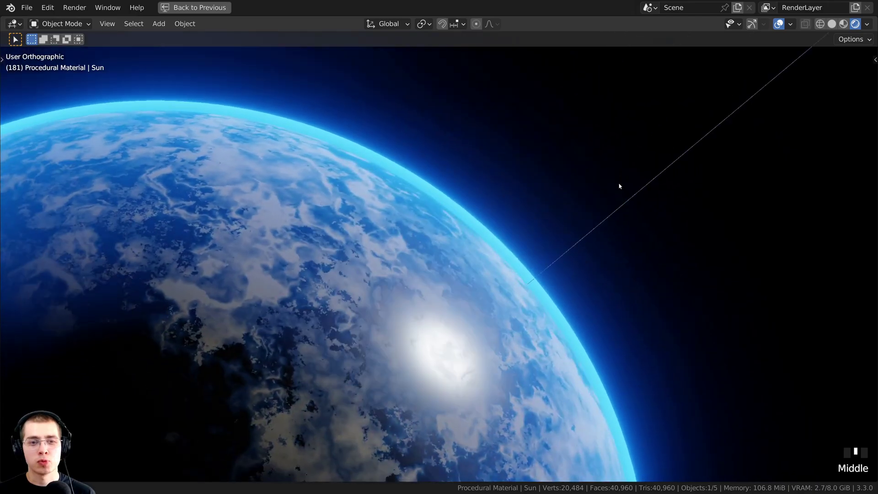
scroll(594, 186, "down", 6)
scroll(653, 146, "up", 3)
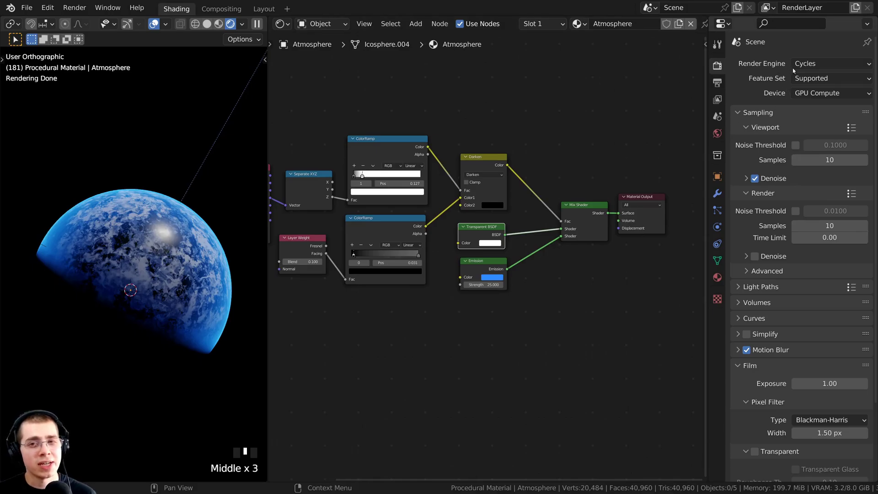
- Set the render engine to Cycles and view the planet through the camera
left_click(796, 64)
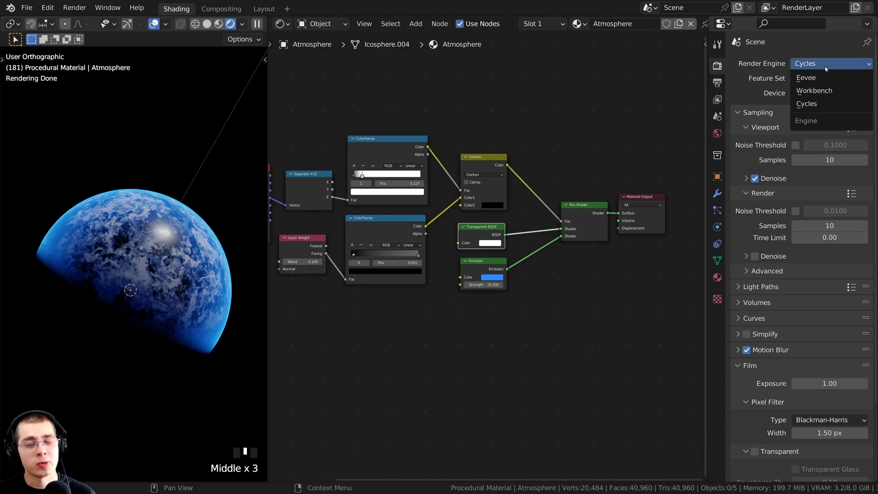
left_click(809, 105)
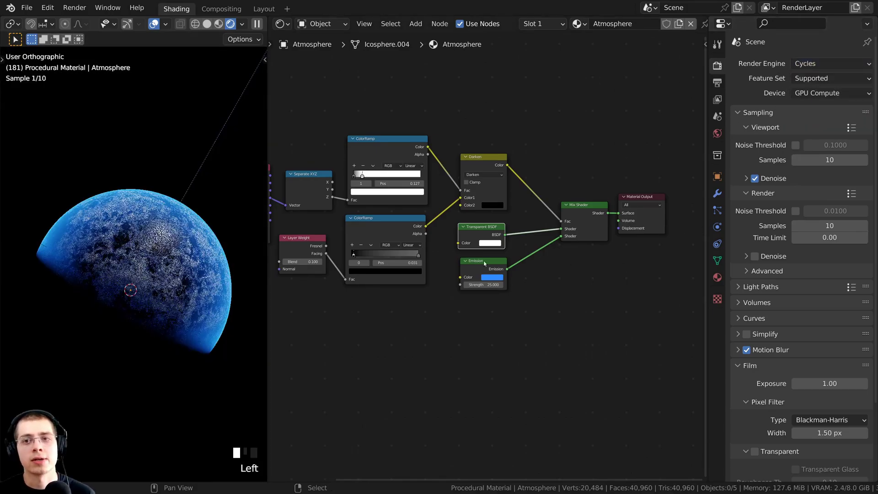
scroll(230, 226, "up", 2)
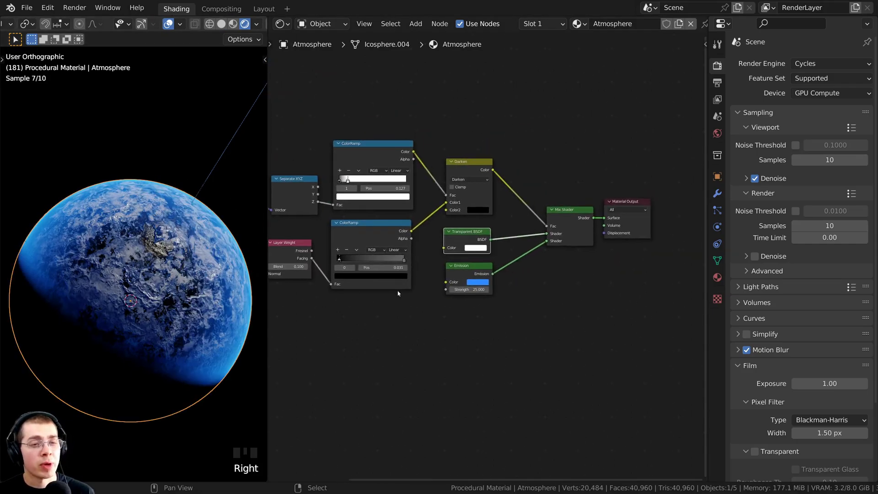
middle_click_drag(183, 286, 141, 277)
key("KP_0")
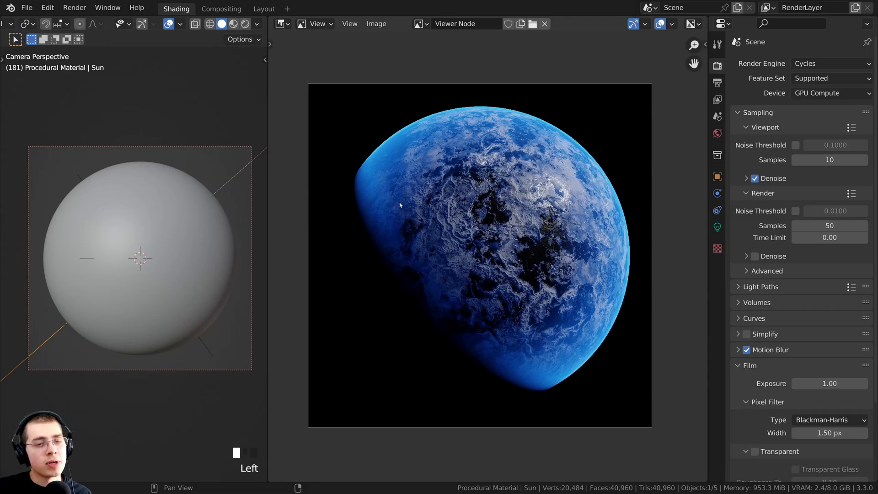
- Switch to the Compositing workspace with Use Nodes and Backdrop on, and move the Render Layers and Composite nodes further apart
left_click(221, 10)
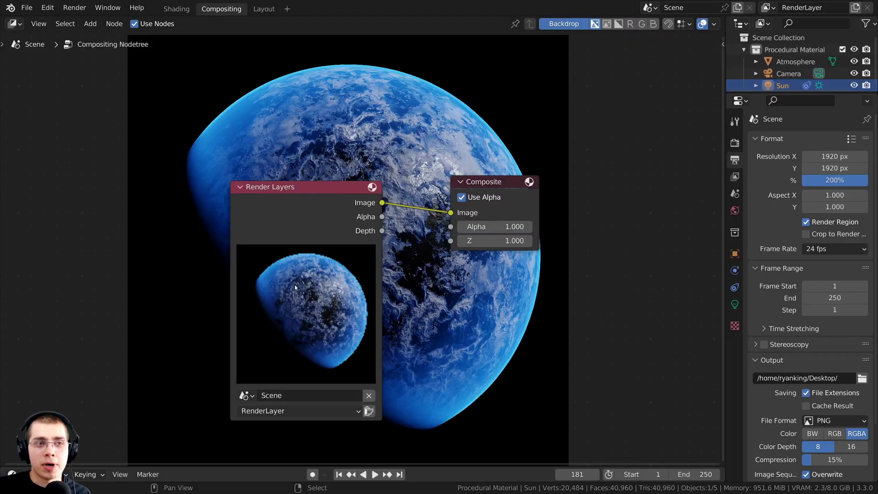
left_click(134, 25)
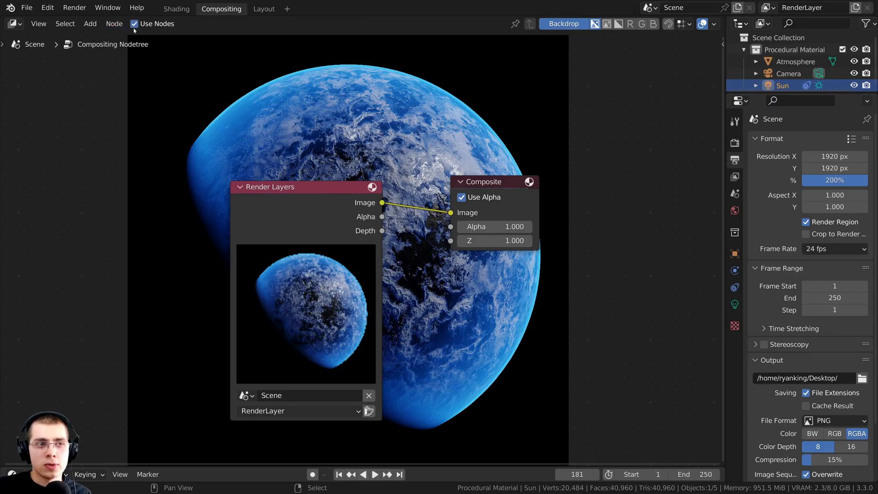
left_click(564, 23)
left_click(564, 24)
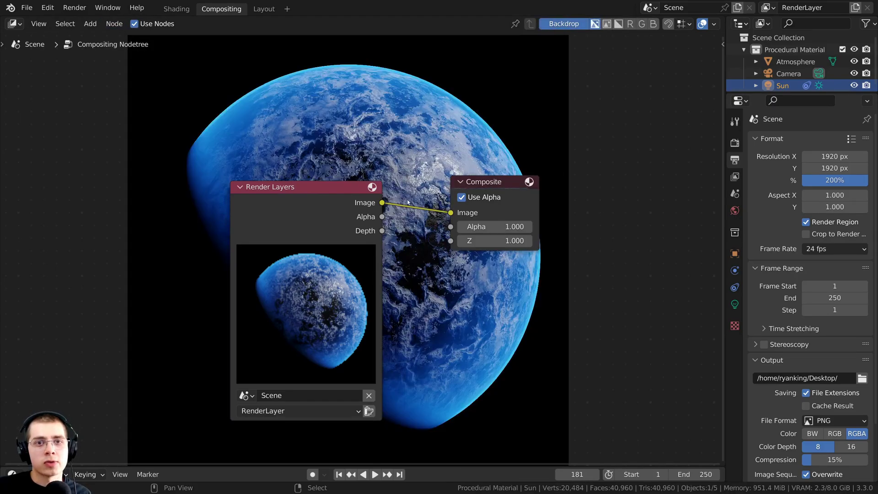
scroll(347, 238, "down", 1)
scroll(347, 238, "down", 1)
left_click_drag(337, 226, 300, 223)
middle_click_drag(411, 203, 426, 229)
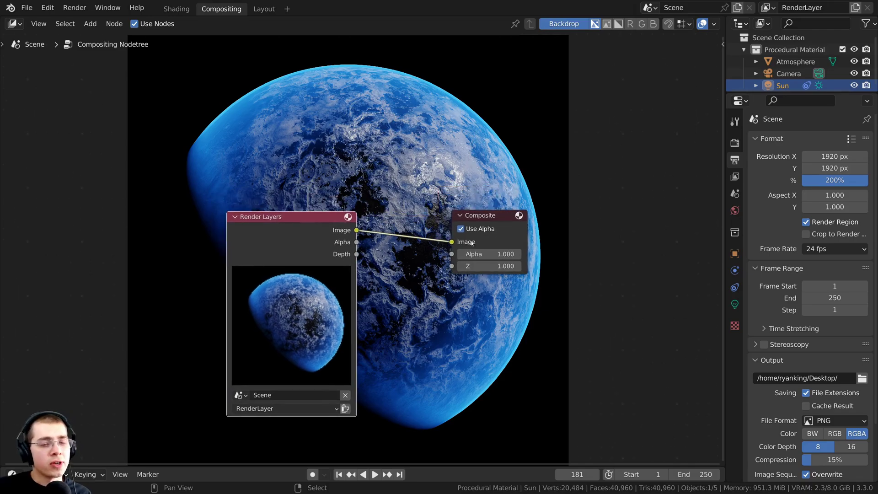
left_click_drag(505, 227, 528, 247)
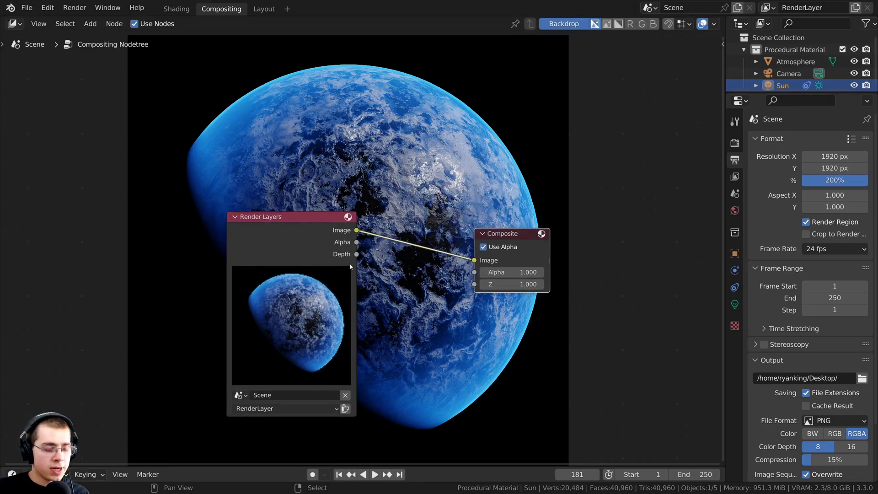
- Add a Viewer node fed by the Render Layers image and place it above the Composite node
left_click(313, 242, "ctrl+shift")
left_click_drag(313, 242, 258, 233)
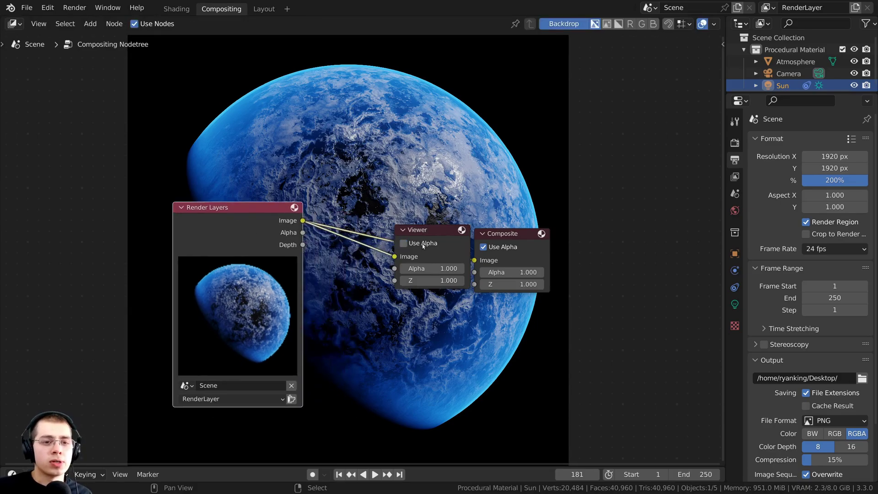
left_click_drag(433, 234, 534, 126)
scroll(349, 124, "down", 3)
middle_click_drag(349, 124, 414, 226)
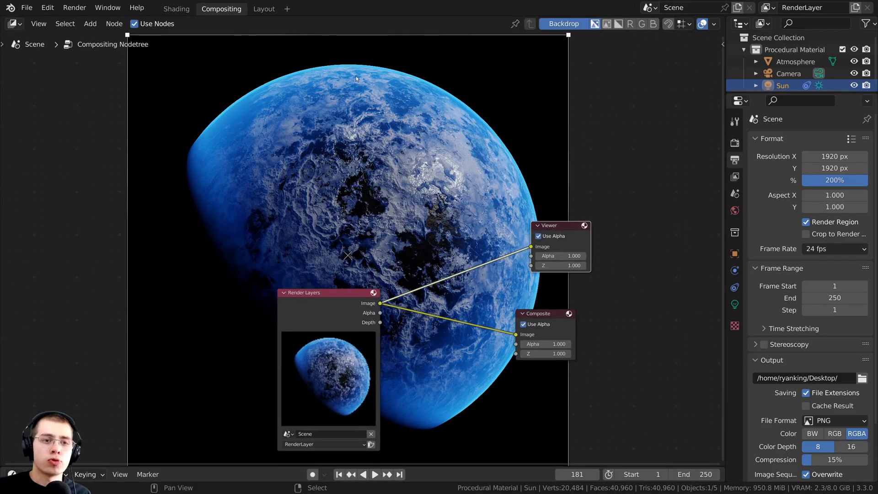
left_click_drag(369, 311, 287, 302)
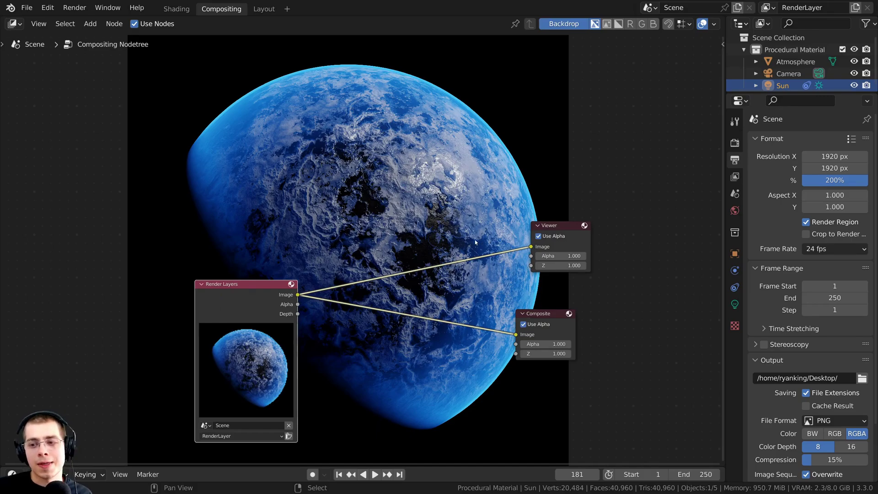
scroll(476, 242, "up", 2)
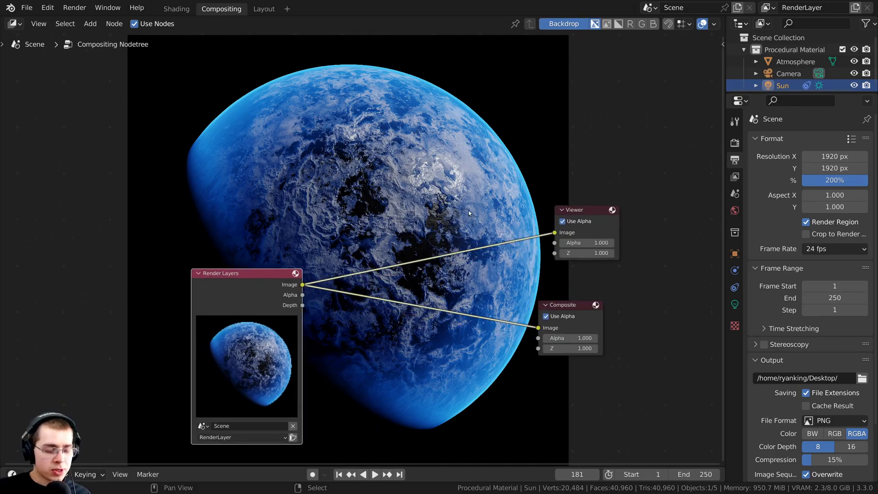
- Insert a shared reroute point in the links from Render Layers to the Viewer and Composite nodes, leaving room before it
mouse_move(469, 189)
right_mouse_down("shift")
mouse_move(487, 260)
mouse_move(474, 350)
right_mouse_up("shift")
left_click(480, 284)
left_click_drag(484, 282, 492, 273)
left_click_drag(275, 289, 213, 282)
middle_click_drag(413, 286, 505, 312)
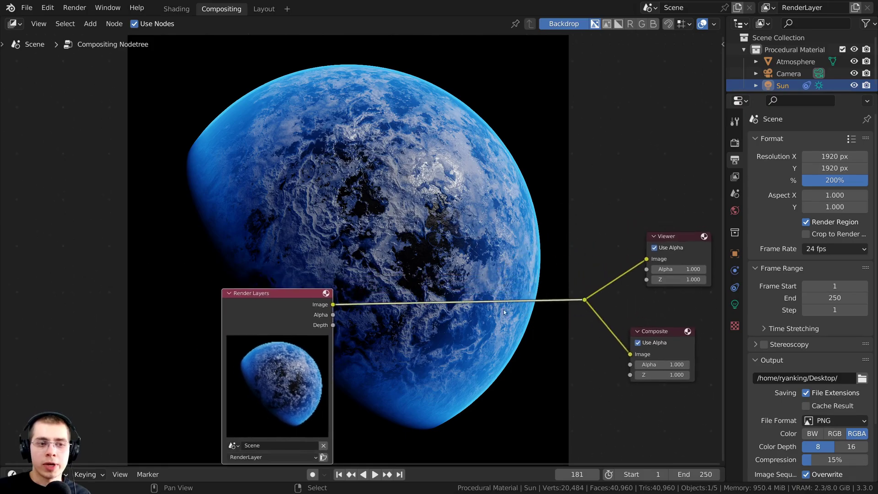
left_click_drag(259, 310, 246, 307)
middle_click_drag(347, 310, 333, 331)
left_click(416, 310)
middle_click_drag(416, 310, 402, 298)
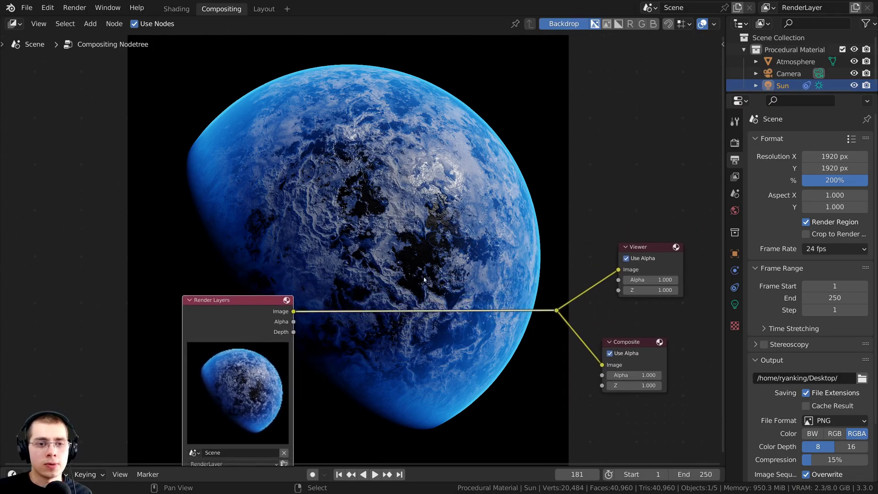
- Add a Glare node on the link between the Render Layers image output and the reroute point
scroll(452, 221, "up", 5)
middle_click_drag(452, 221, 393, 220)
key("shift+a")
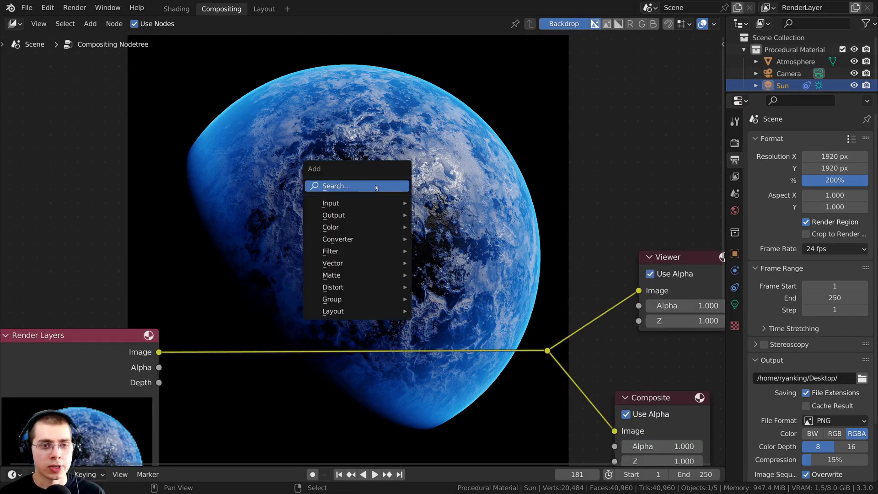
left_click(376, 187)
type("gla")
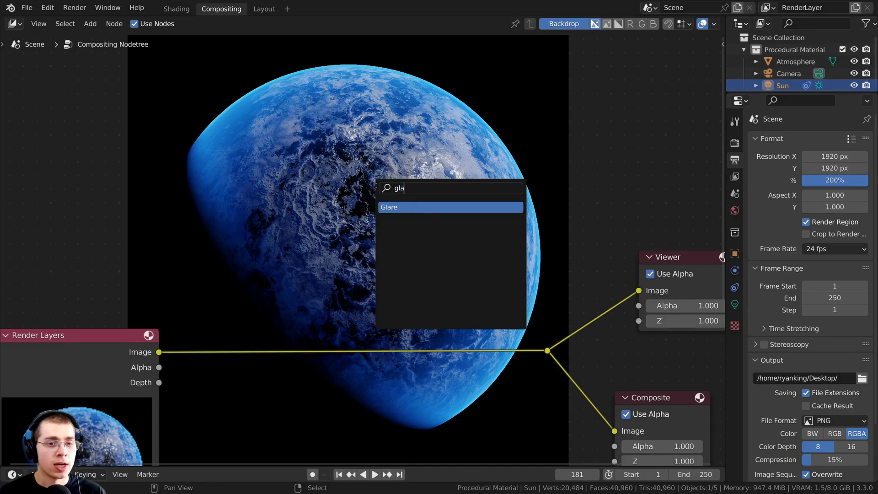
left_click(391, 206)
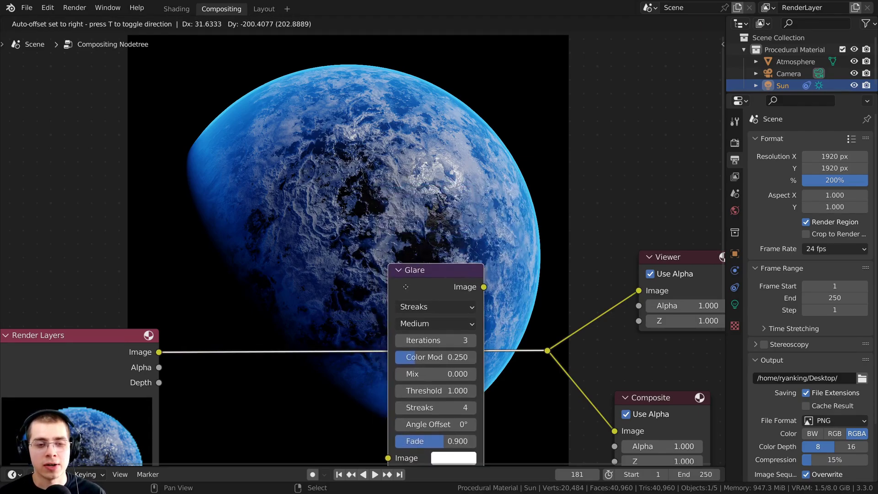
left_click(408, 290)
middle_click_drag(408, 290, 425, 170)
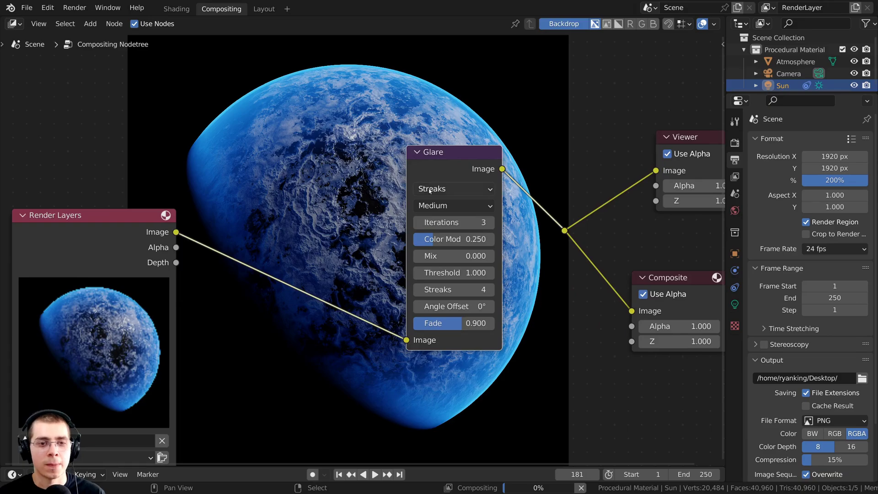
- Set the Glare node's type to Fog Glow and move the node lower, clear of the planet's upper part
left_click(432, 189)
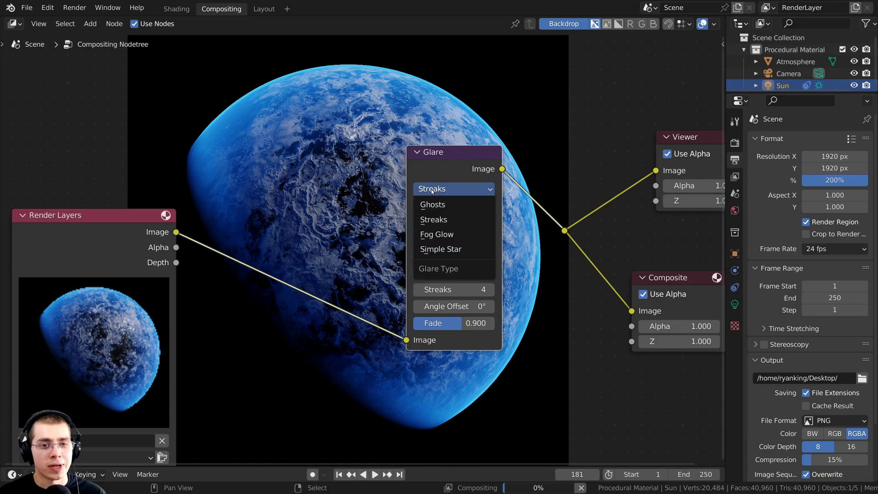
left_click(438, 234)
left_click_drag(443, 182, 451, 239)
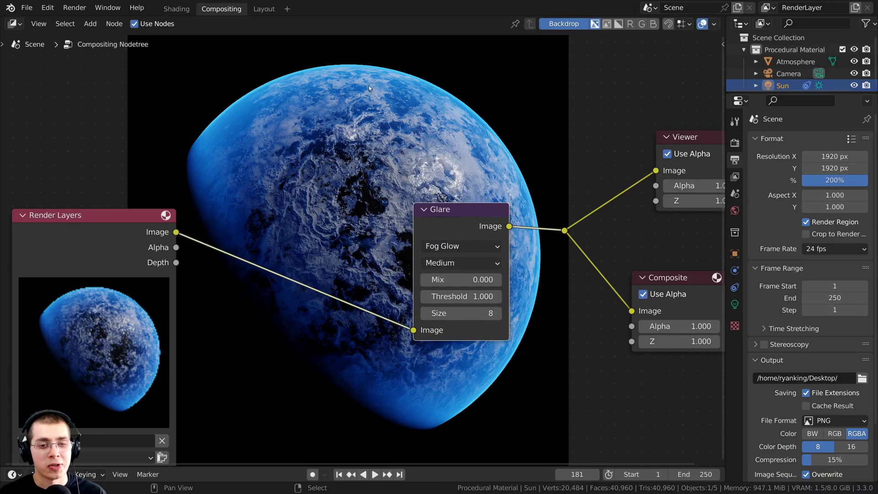
middle_click_drag(420, 147, 411, 206)
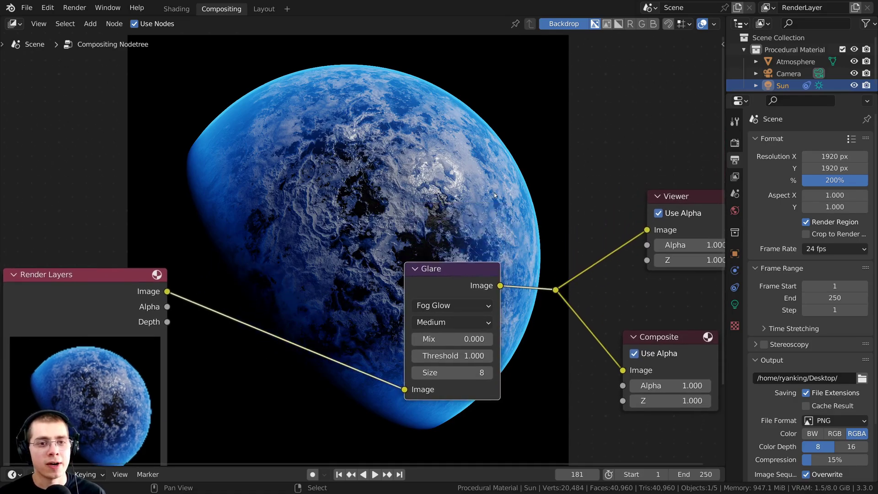
- Set the Glare node's threshold to 0.1 and its size to 9, keeping the quality at Medium
left_click(444, 356)
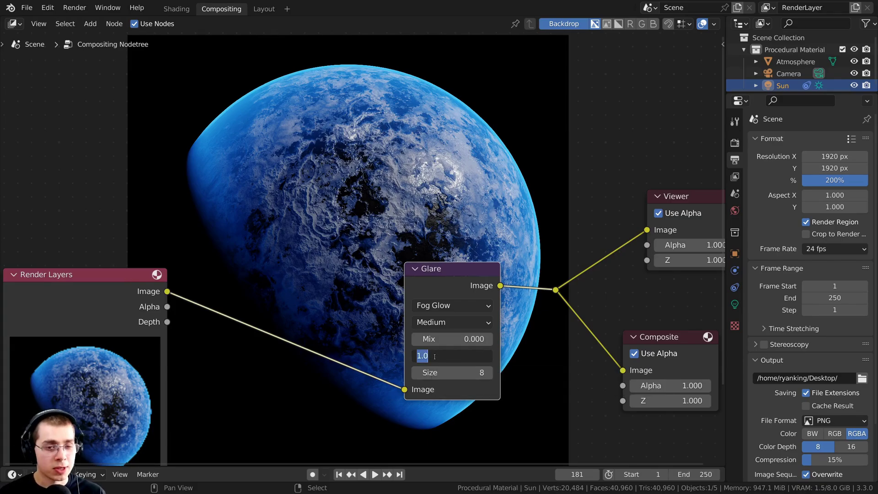
type("0.1")
key("Return")
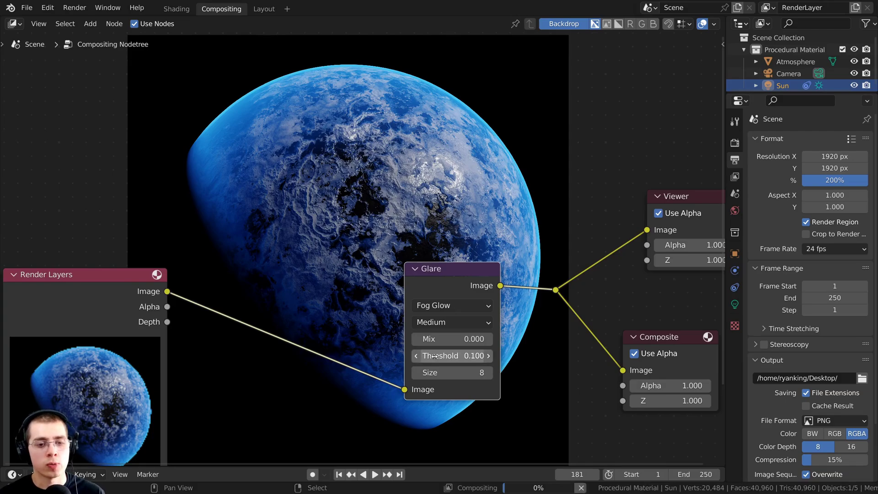
left_click(434, 322)
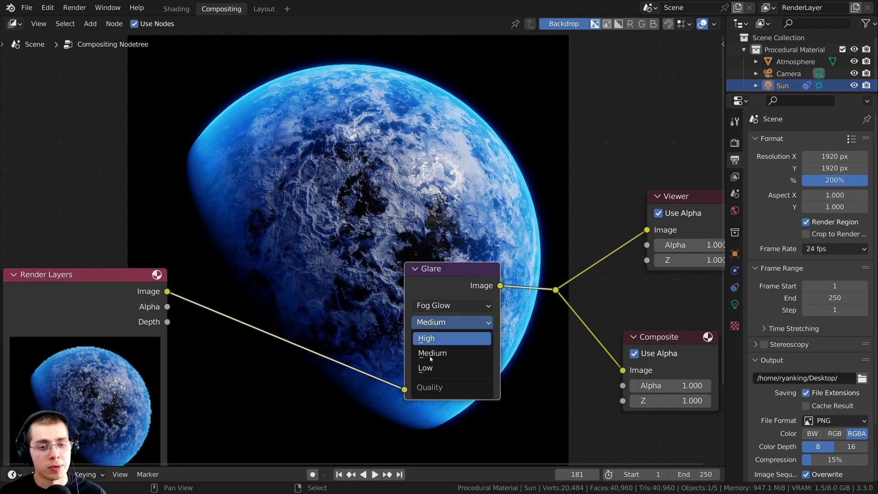
left_click(433, 323)
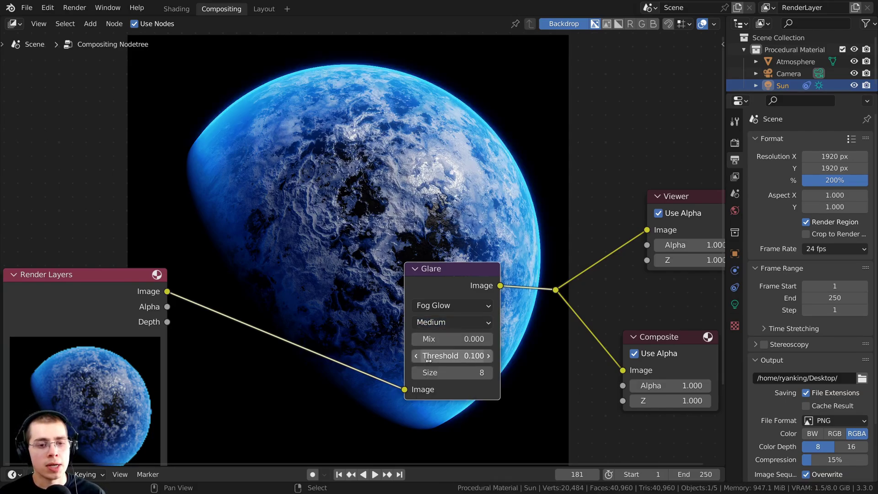
left_click(487, 372)
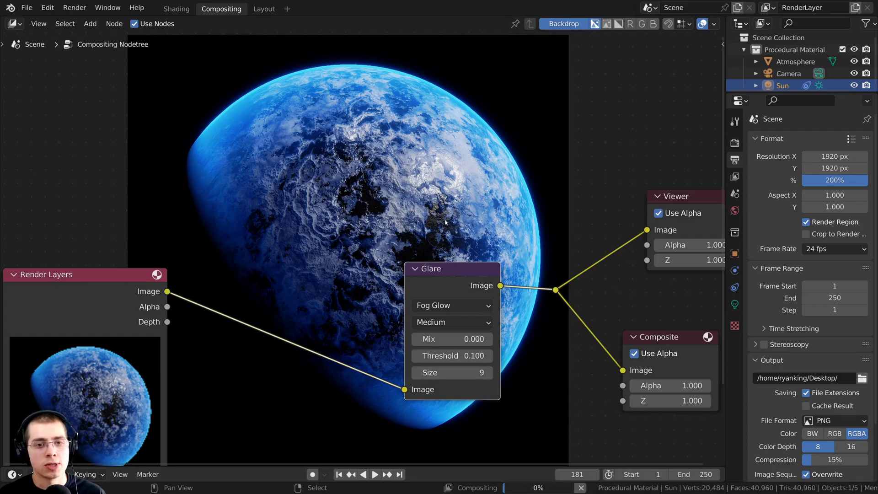
- Duplicate the Glare node and insert the copy between Render Layers and the original Glare, spacing the nodes out
left_click_drag(457, 274, 467, 286)
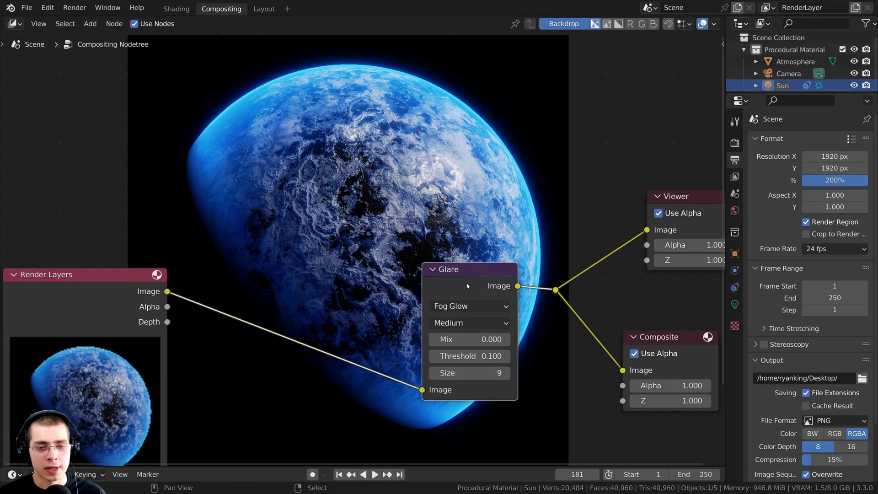
key("shift+d")
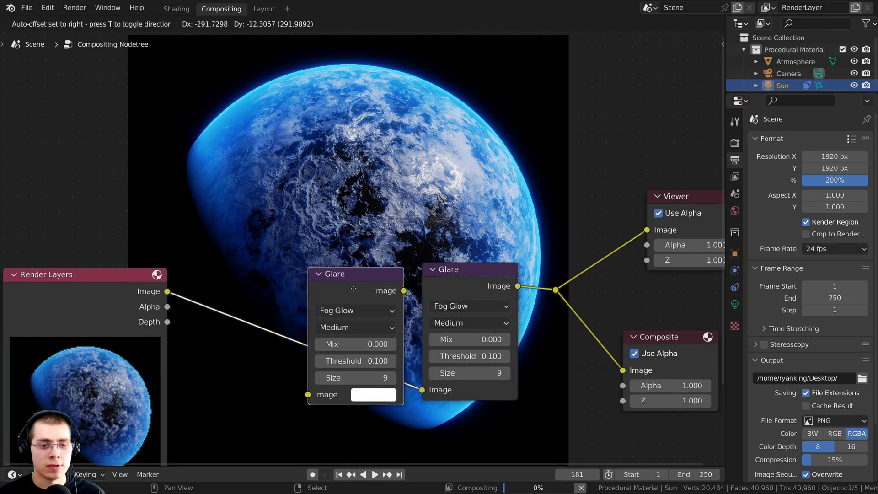
left_click(320, 288)
scroll(211, 352, "down", 1)
middle_click_drag(211, 352, 324, 350)
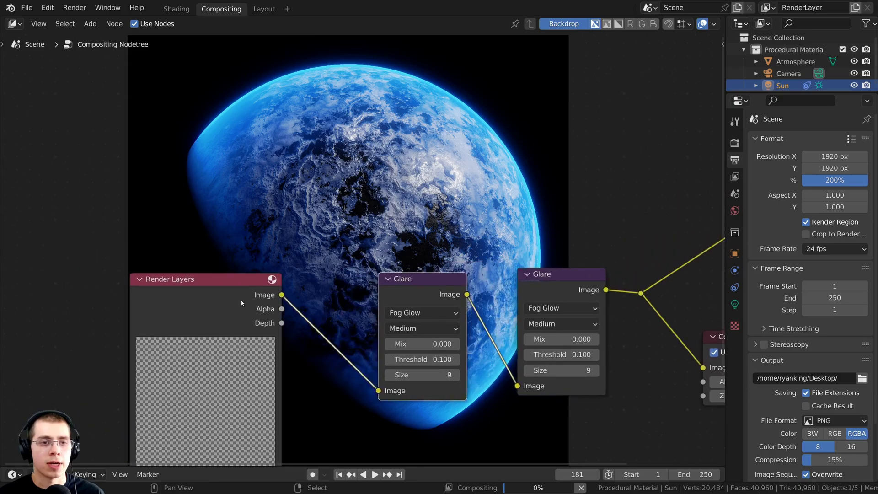
left_click_drag(243, 302, 185, 310)
middle_click_drag(504, 172, 486, 268)
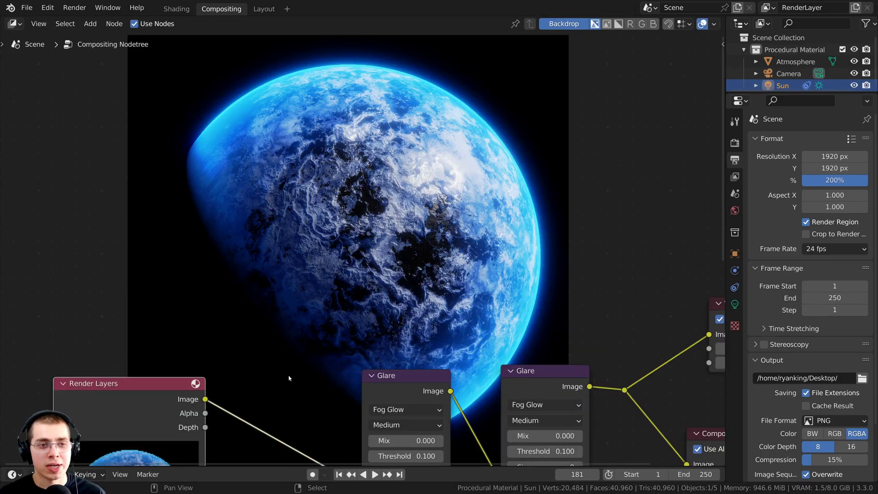
middle_click_drag(290, 378, 296, 262)
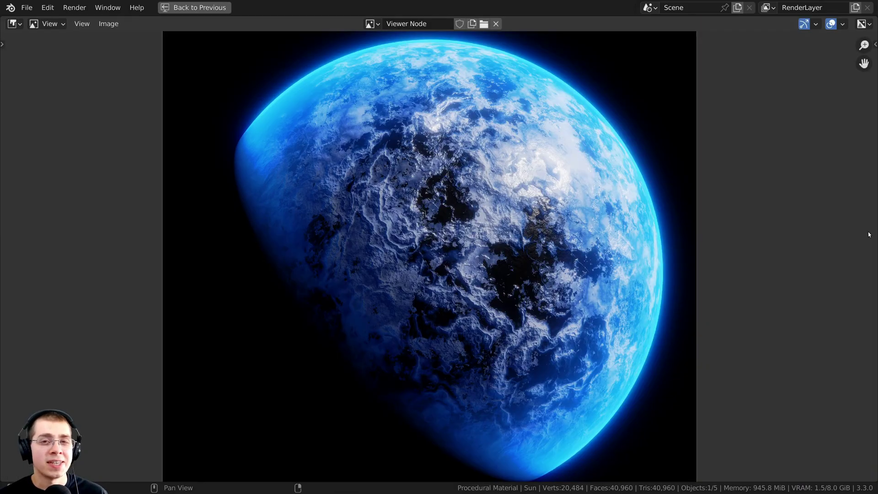